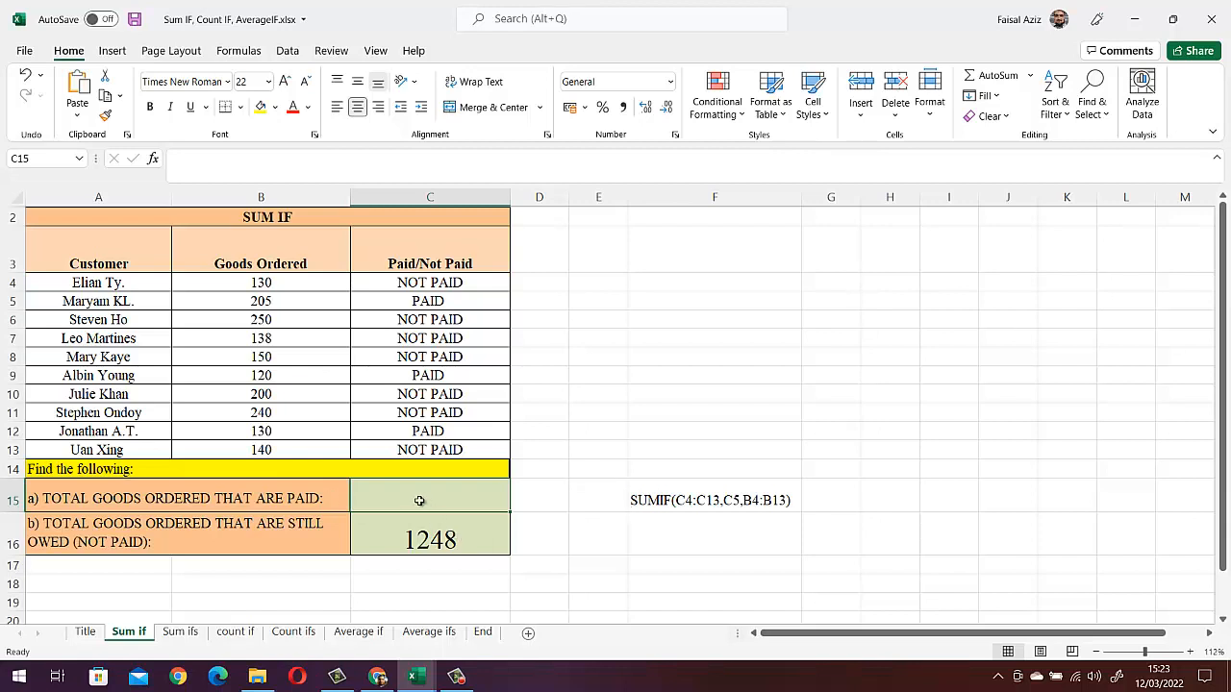
Left-align cell C15 and start a SUMIF formula in it for the total goods ordered that are paid
left_click(341, 108)
type("=sum")
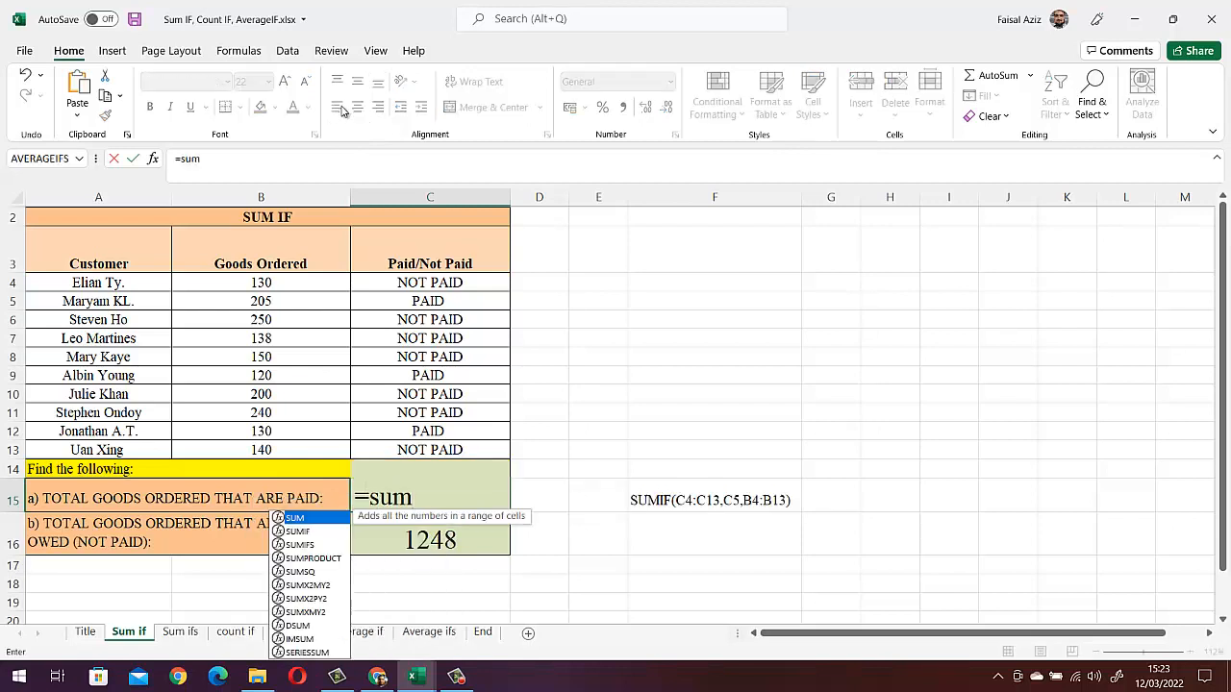
type("if")
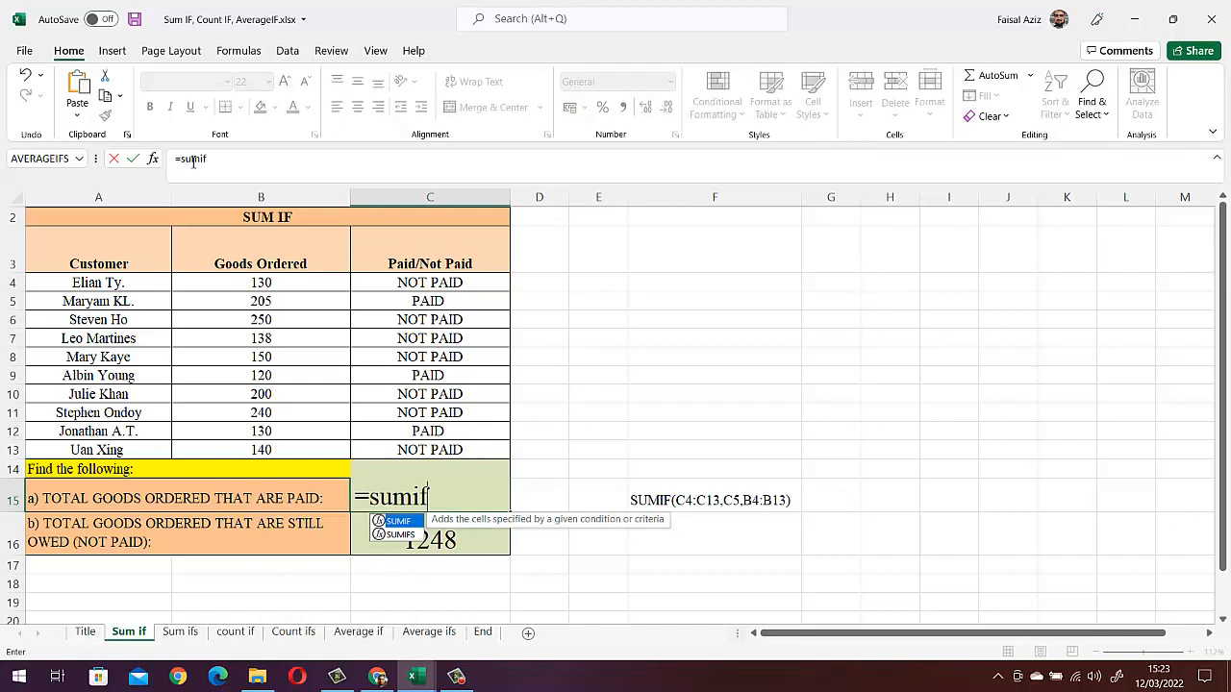
double_click(414, 523)
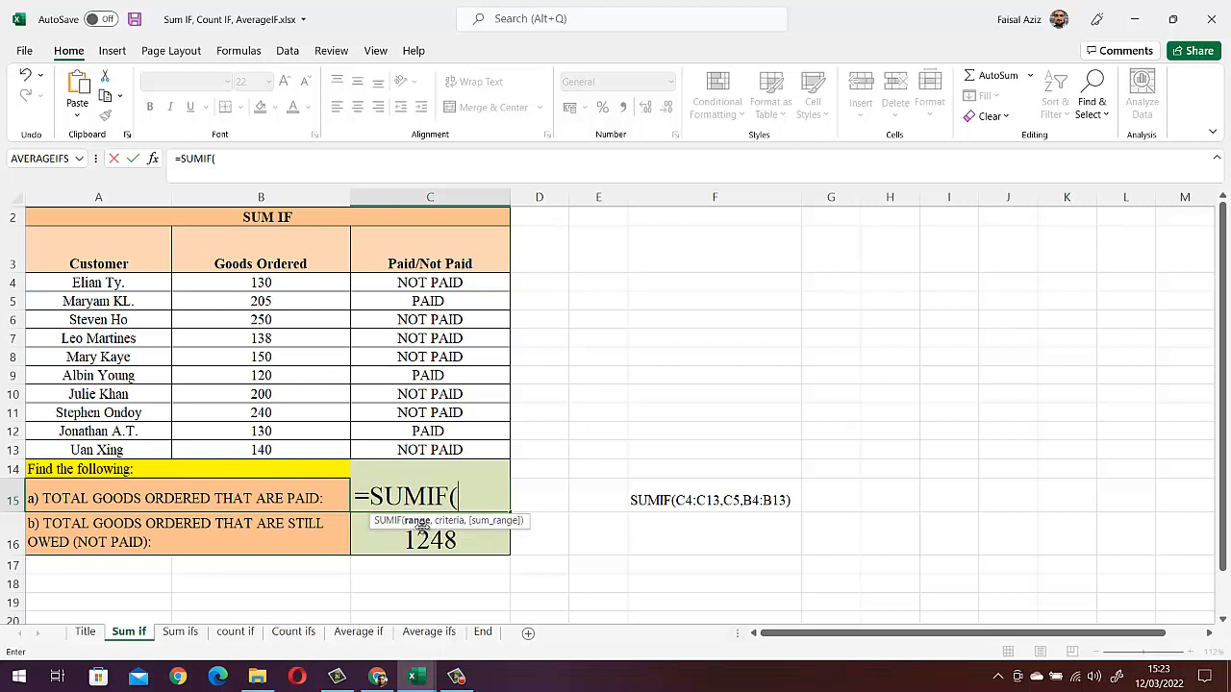
Enter the Paid/Not Paid cells C4:C13 as the range argument of the SUMIF formula
left_click(470, 291)
left_click_drag(470, 290, 465, 448)
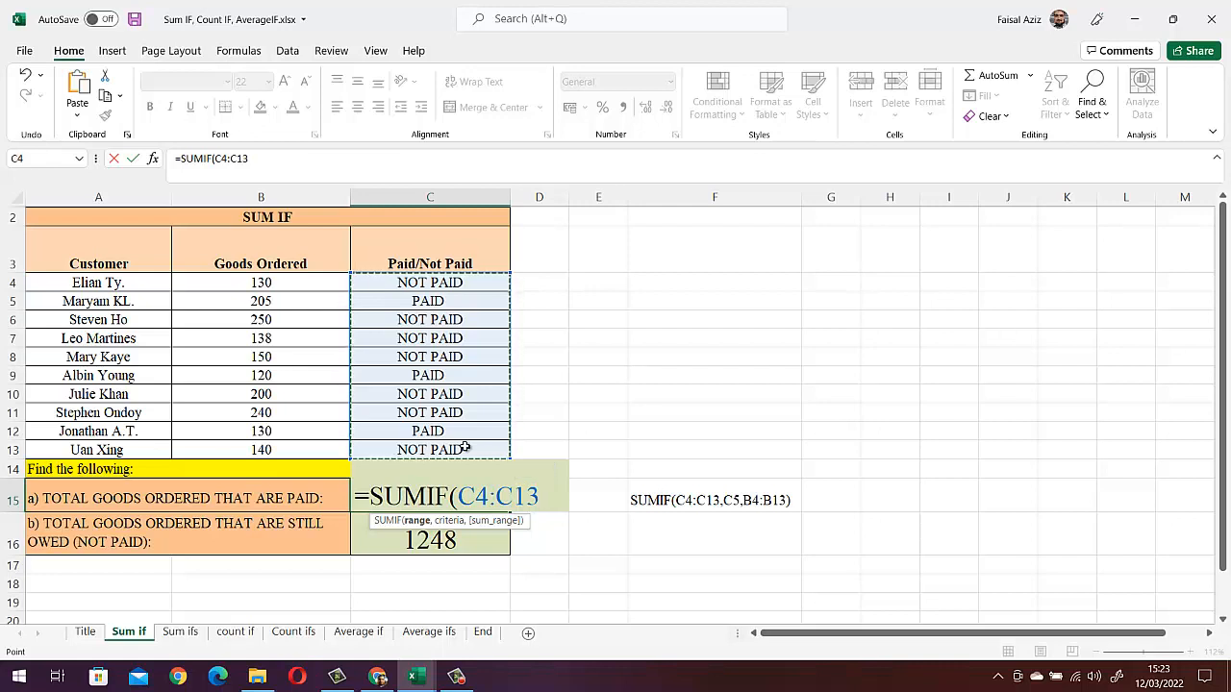
left_click(466, 448)
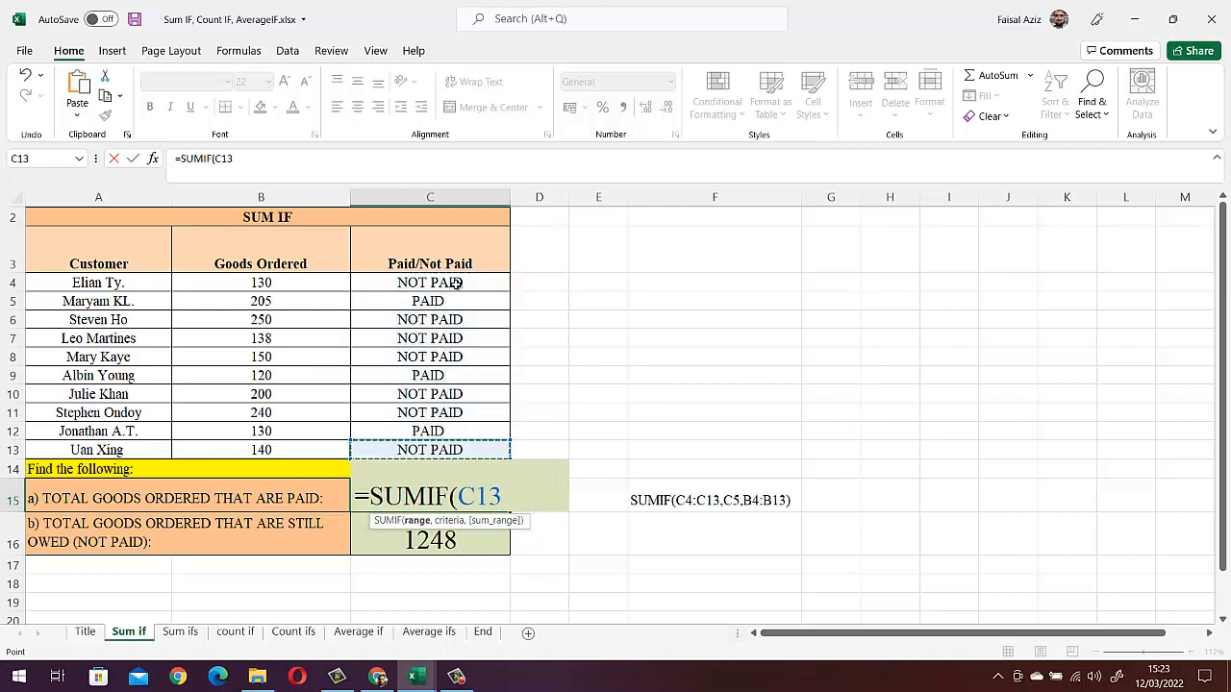
left_click_drag(458, 285, 462, 448)
left_click(465, 448)
left_click_drag(449, 286, 481, 452)
type(",")
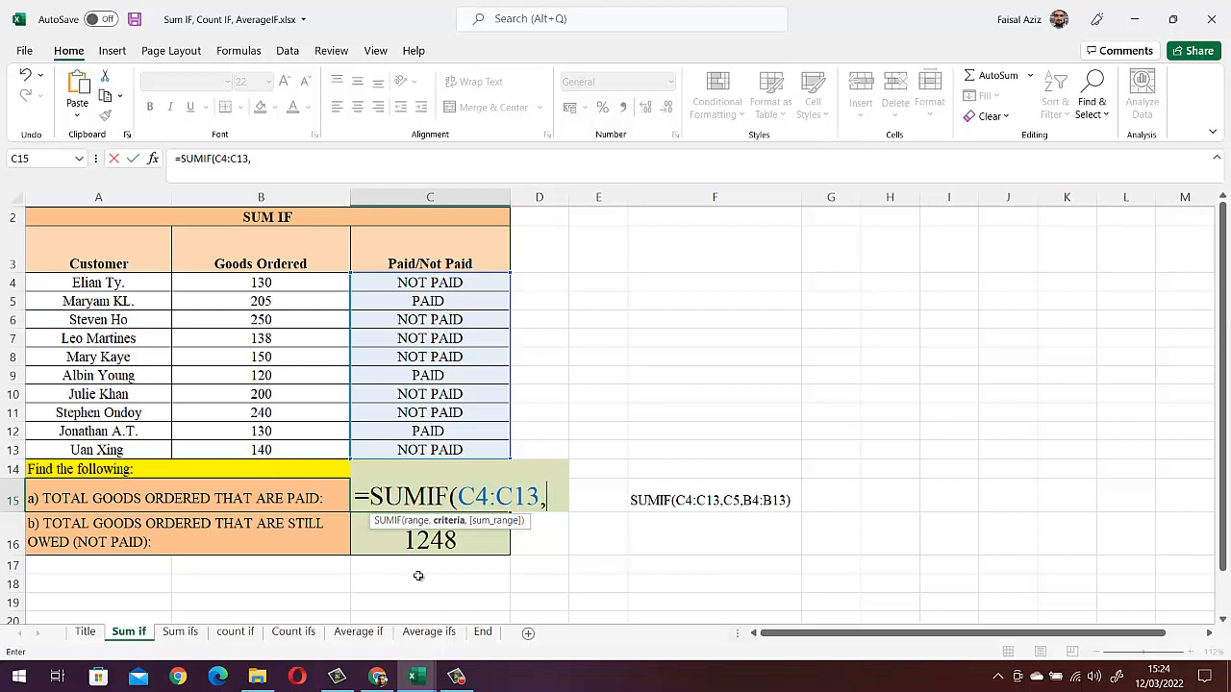
Complete the SUMIF formula with criterion C5 and sum range B4:B13, and centre the result in C15
left_click(448, 302)
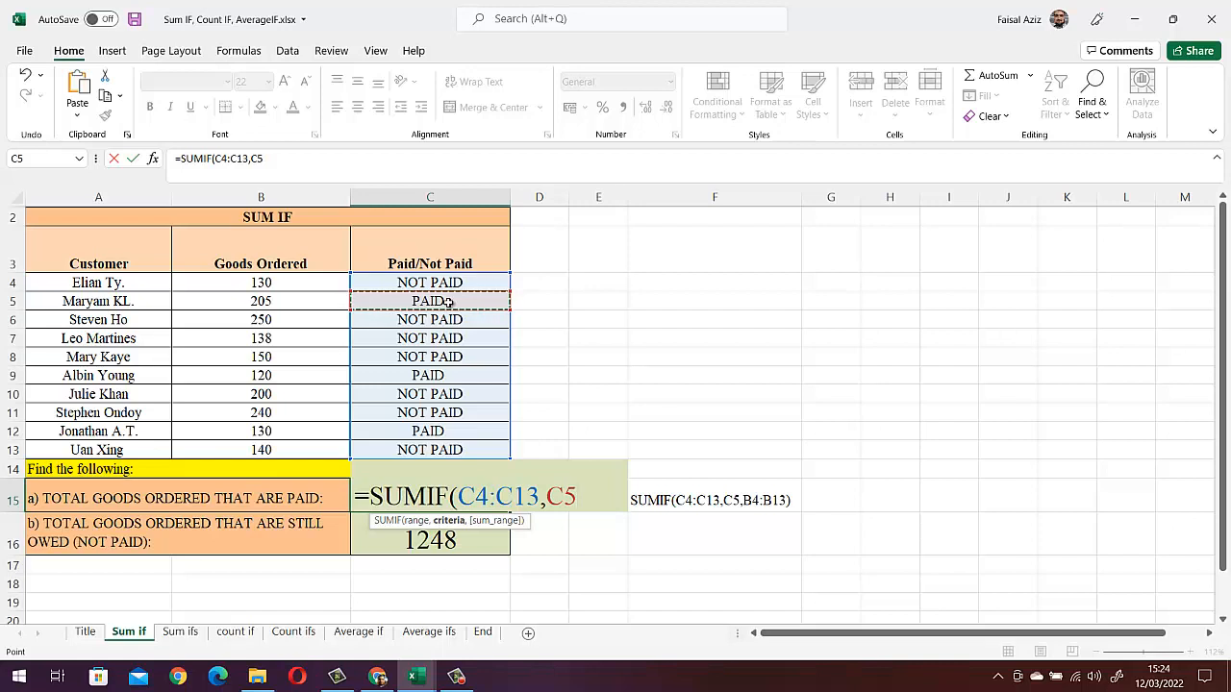
type(",")
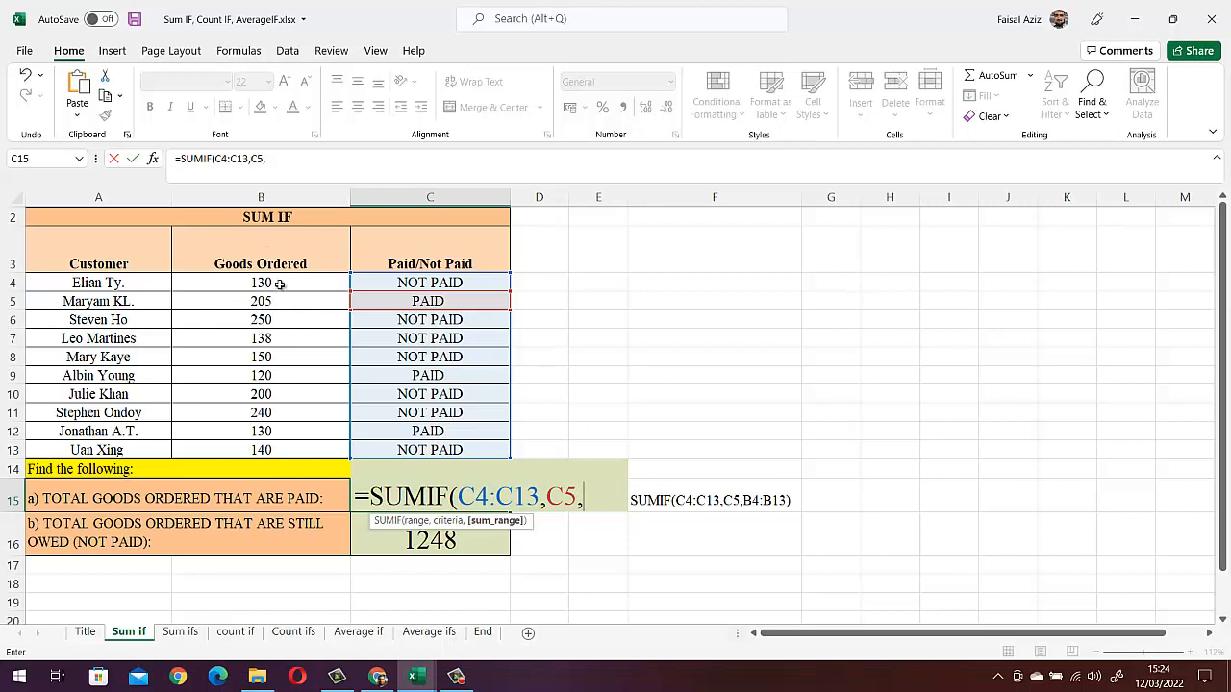
left_click_drag(279, 285, 280, 444)
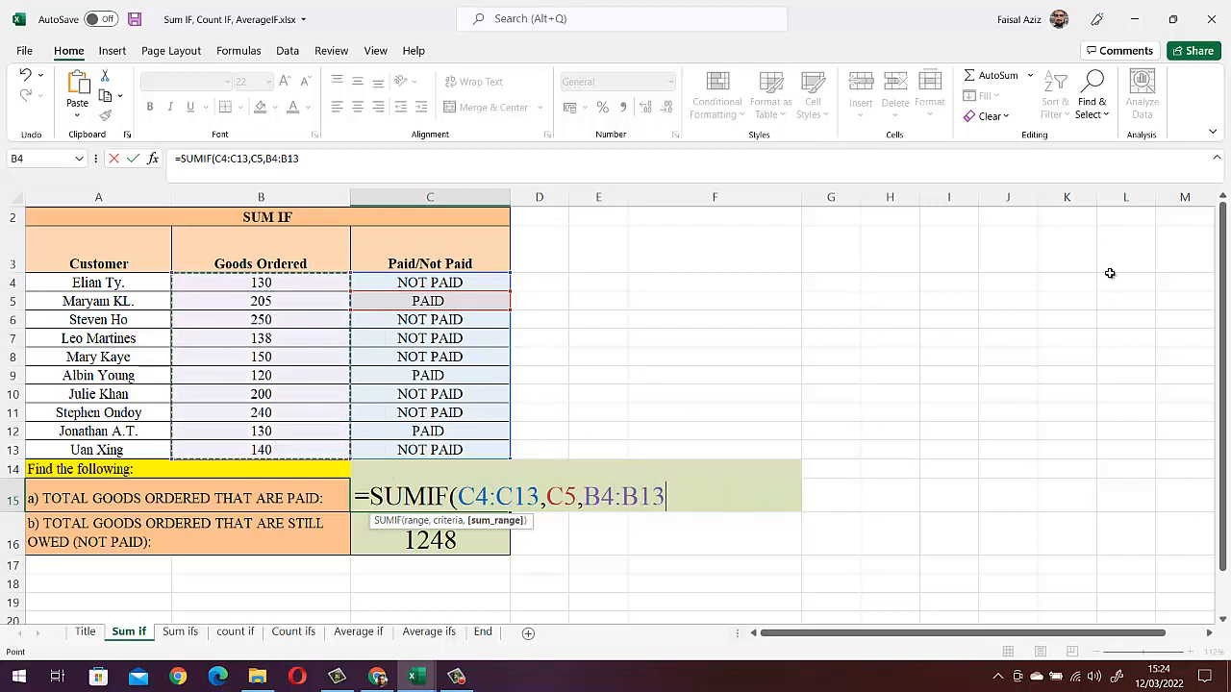
type(")")
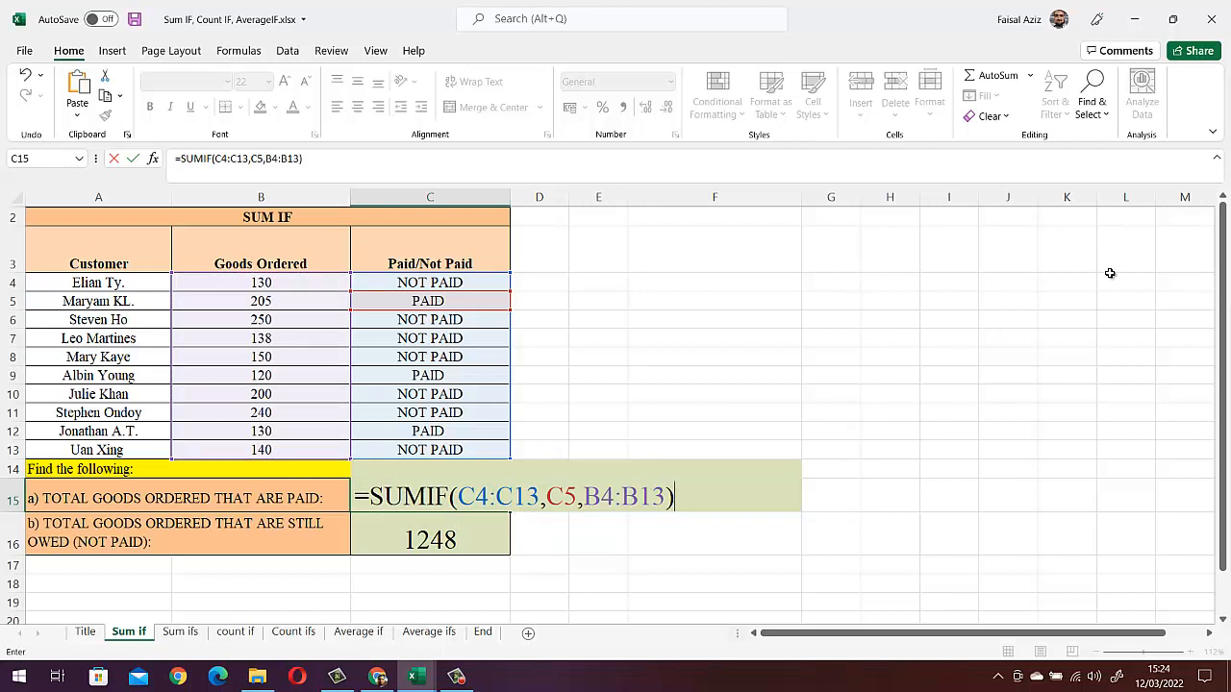
key("Return")
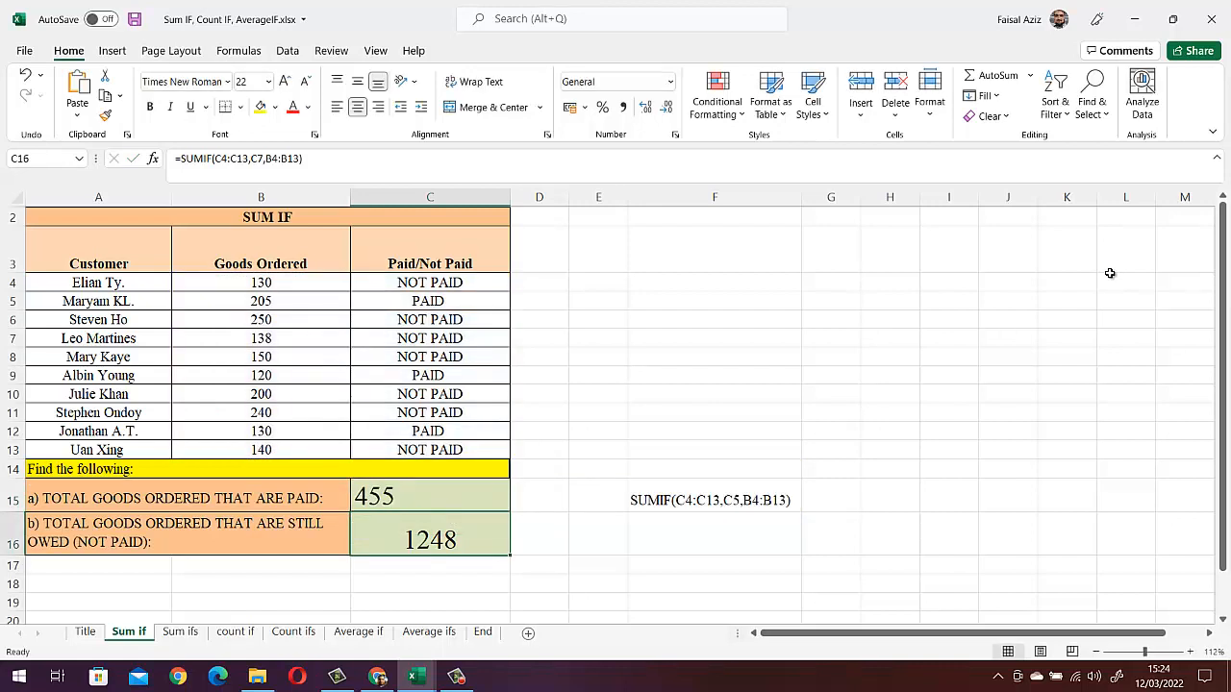
left_click(417, 502)
left_click(359, 107)
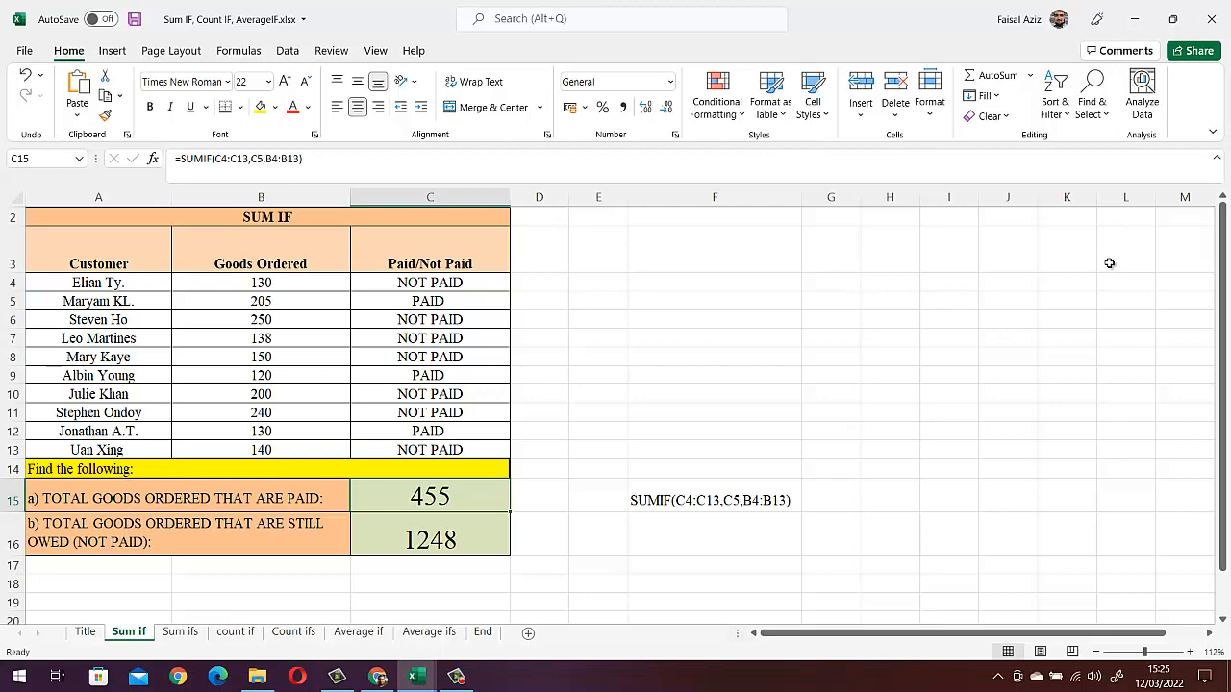
Go to the Sum ifs sheet and select the blue answer cell K5 for question a
left_click(181, 633)
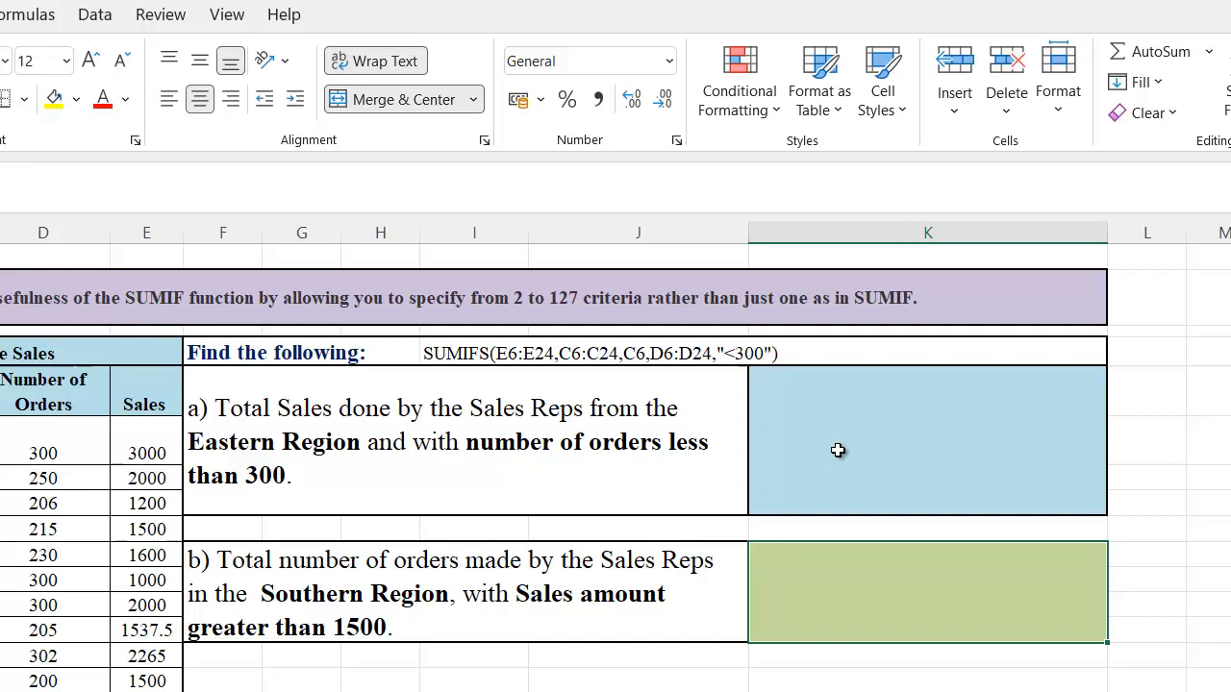
left_click(839, 450)
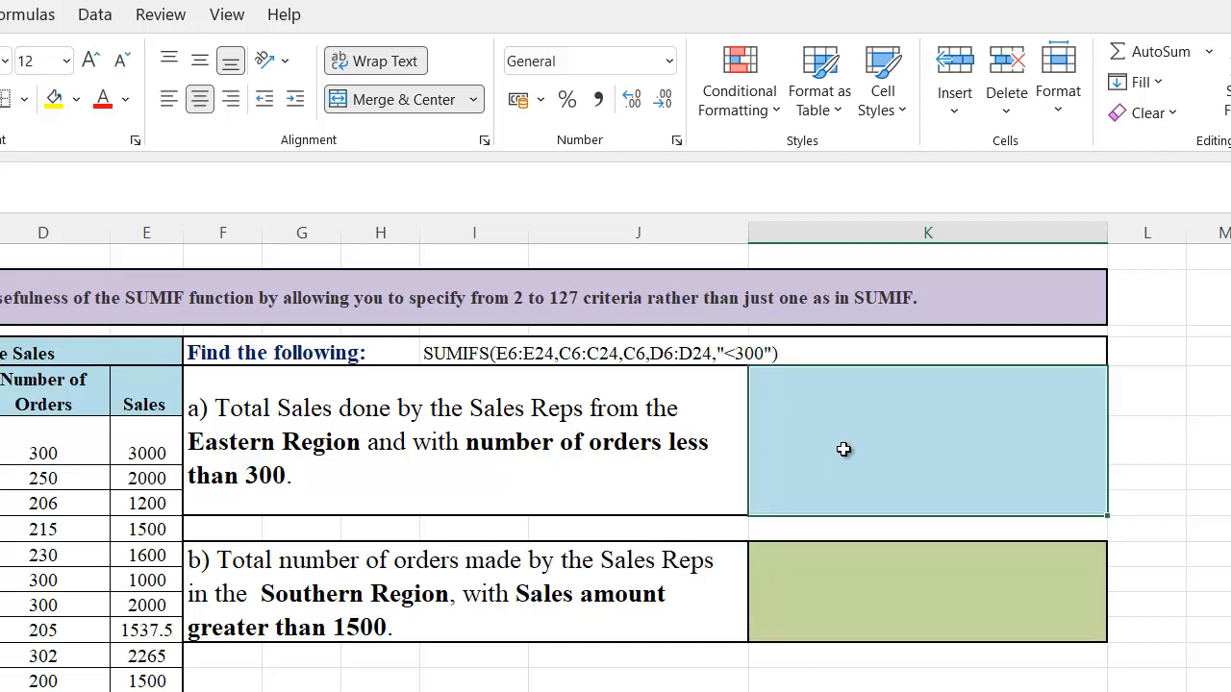
type("=")
key("Escape")
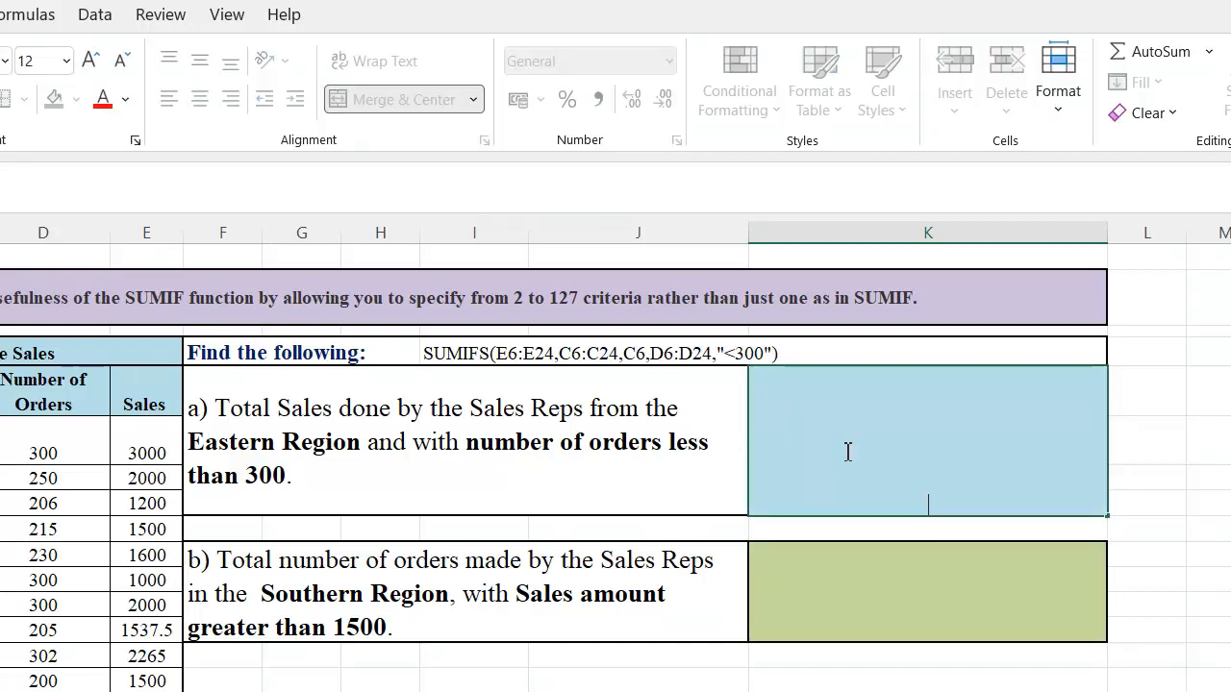
left_click(66, 60)
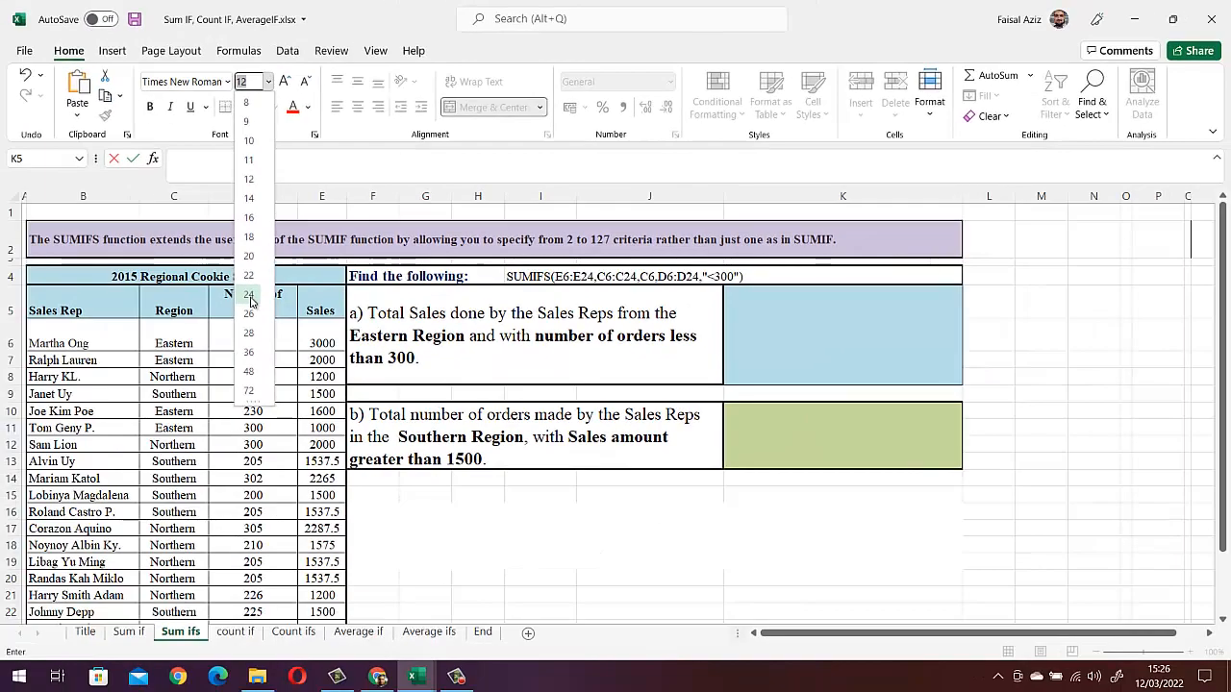
left_click(71, 366)
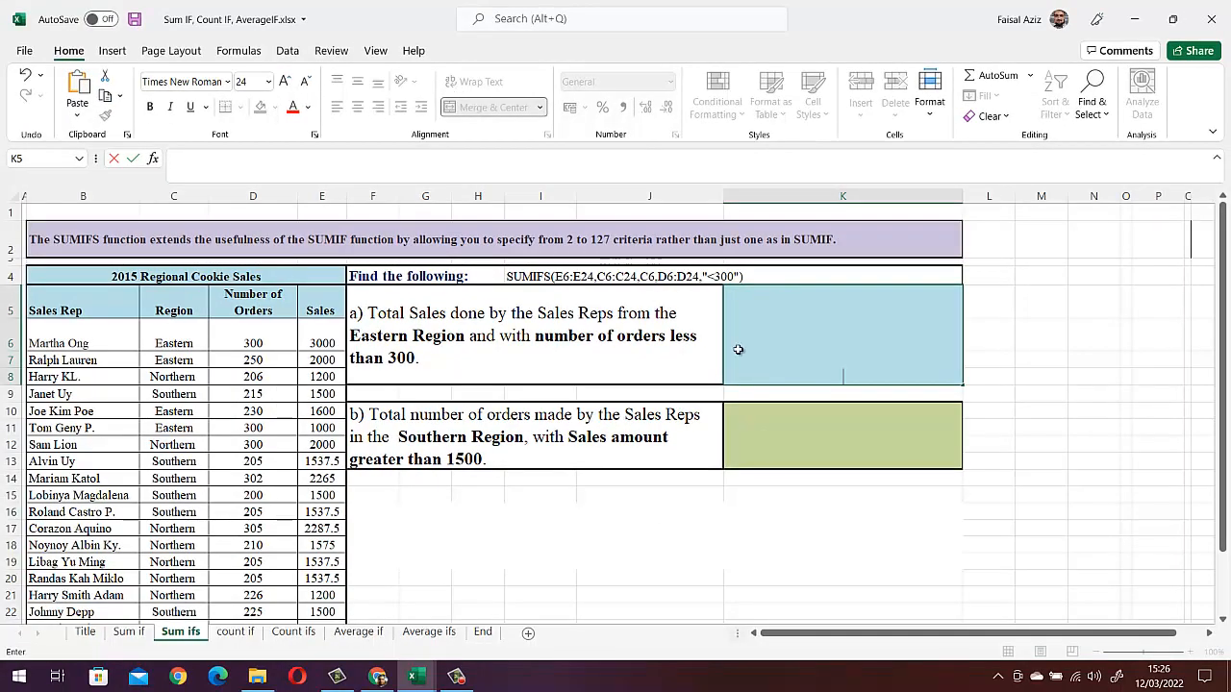
key("Escape")
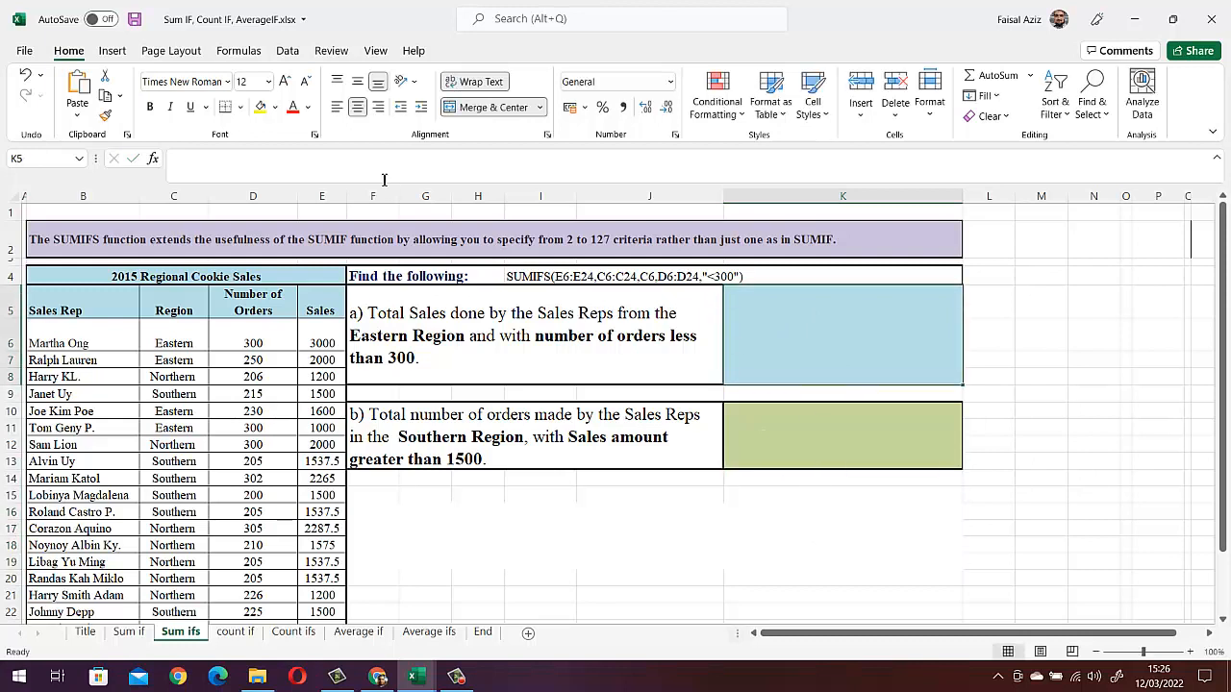
Left-align cell K5 and start a SUMIFS formula in it for the Eastern Region total sales
left_click(338, 108)
type("=")
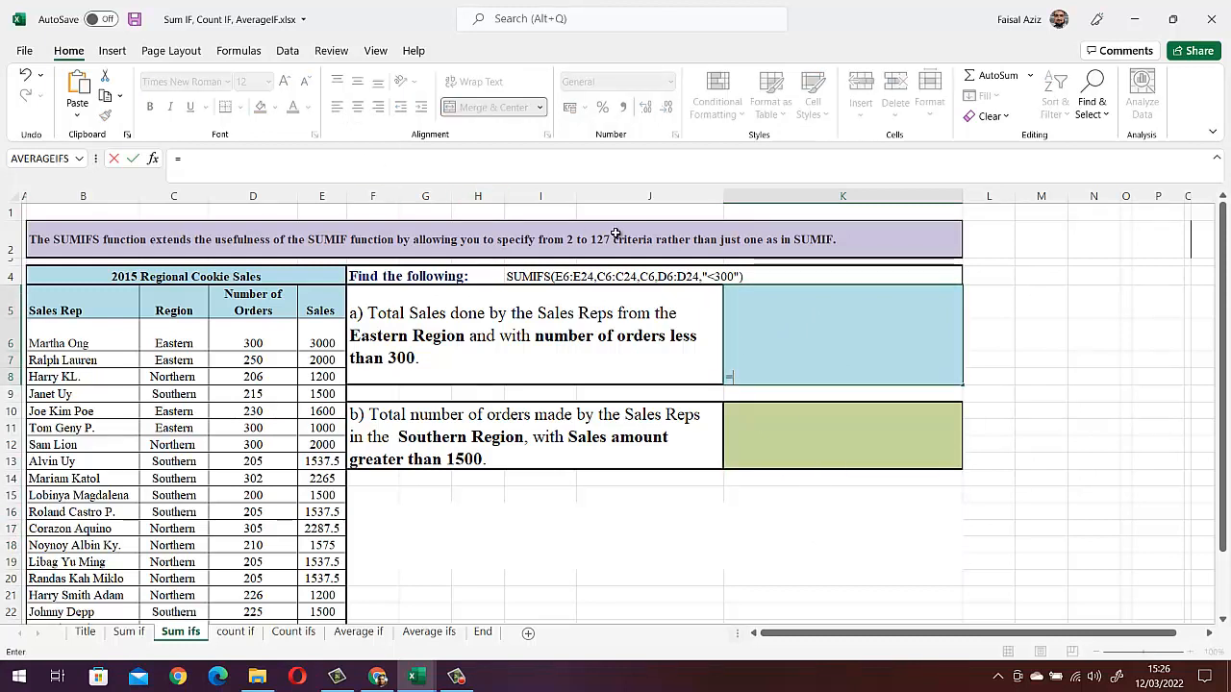
type("sumif")
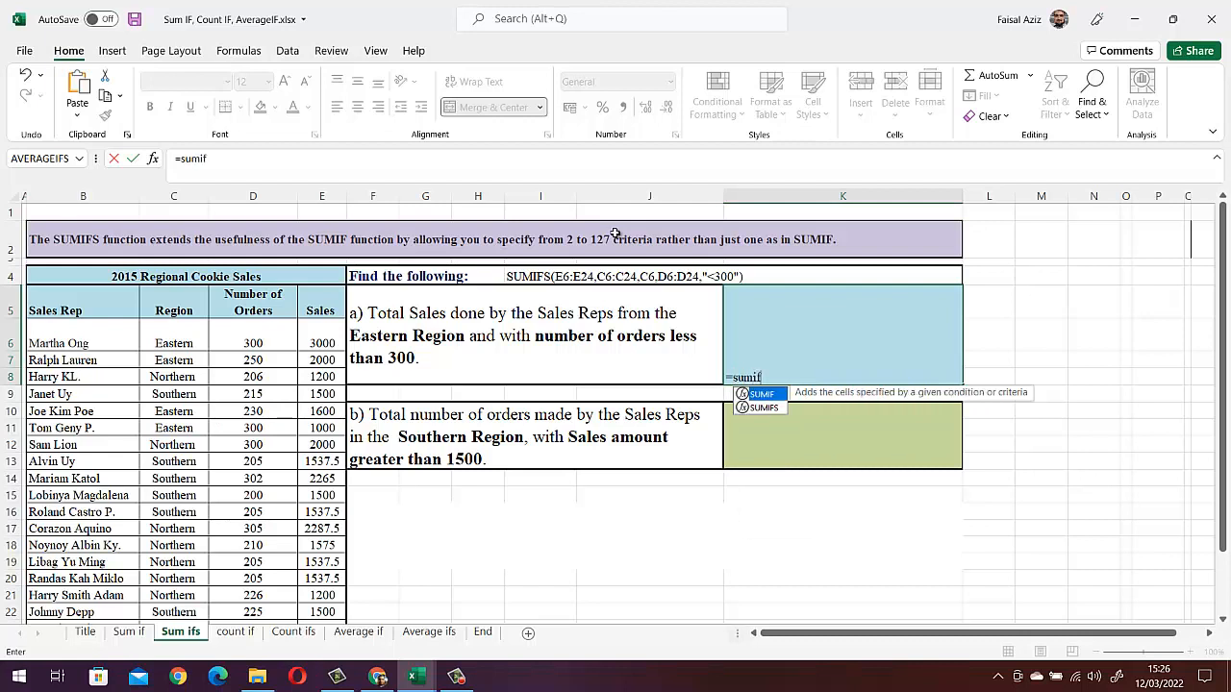
type("s")
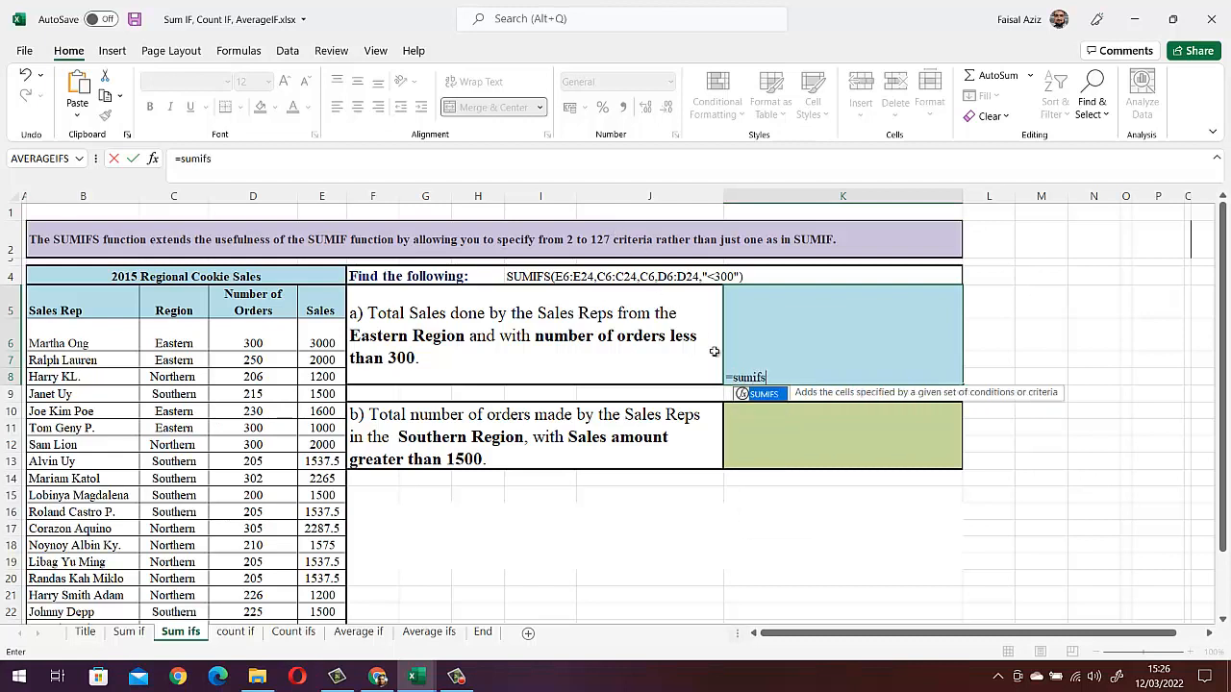
double_click(769, 395)
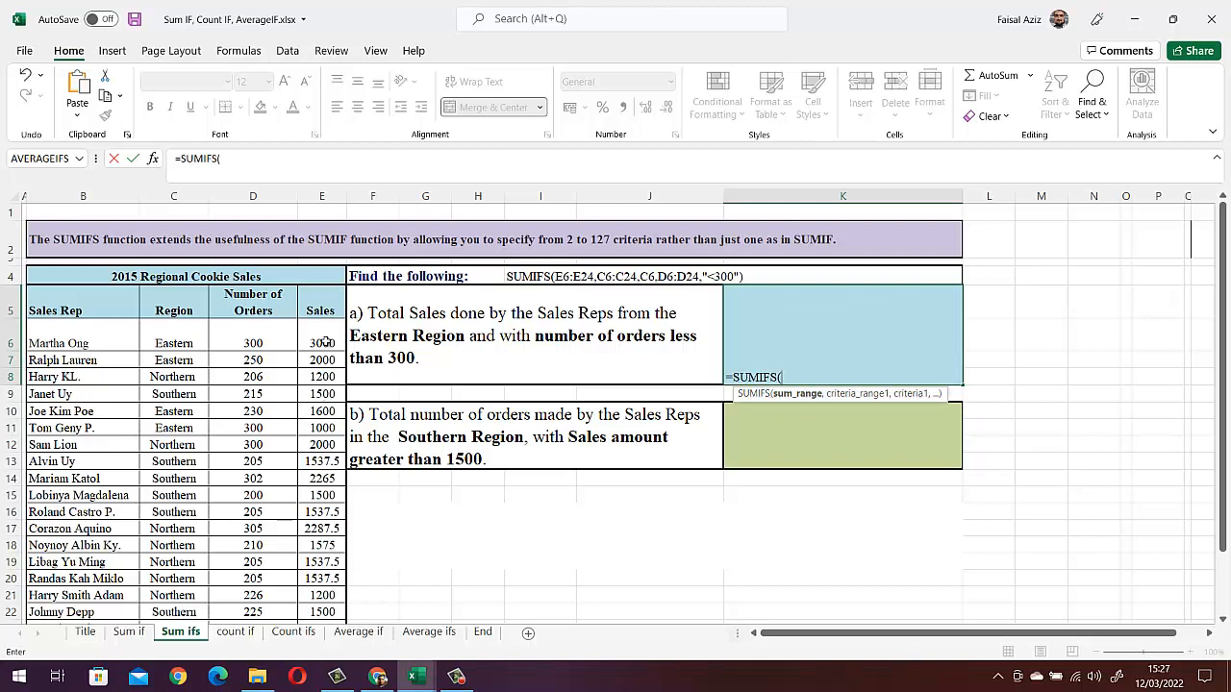
Enter E6:E24 as the SUMIFS sum range, with C6:C24 as the first criteria range and C6 as its criterion
left_click_drag(325, 342, 327, 590)
type(",")
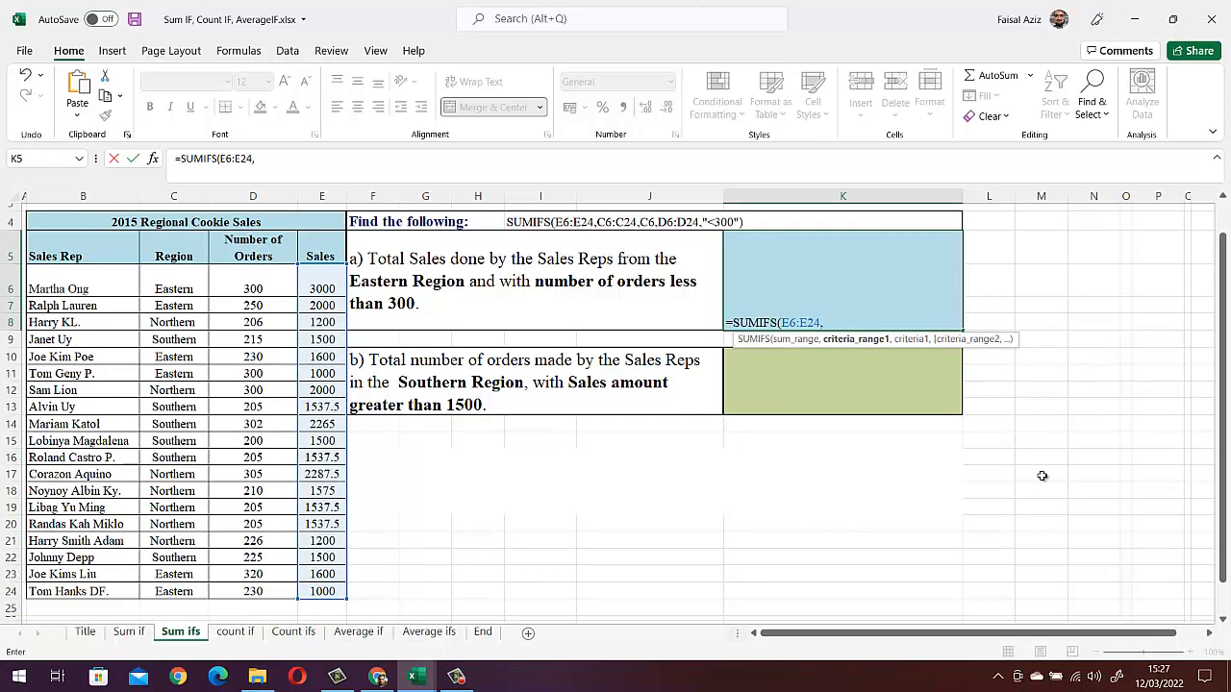
scroll(924, 491, "up", 1)
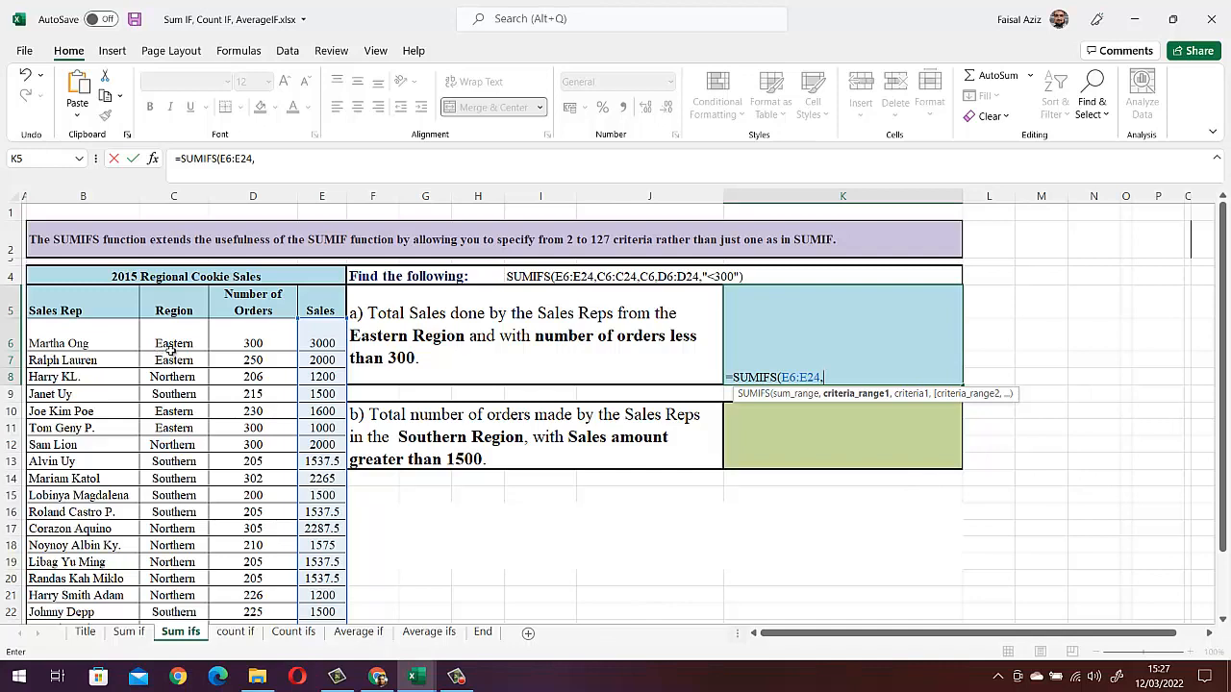
left_click_drag(183, 338, 190, 589)
type(",")
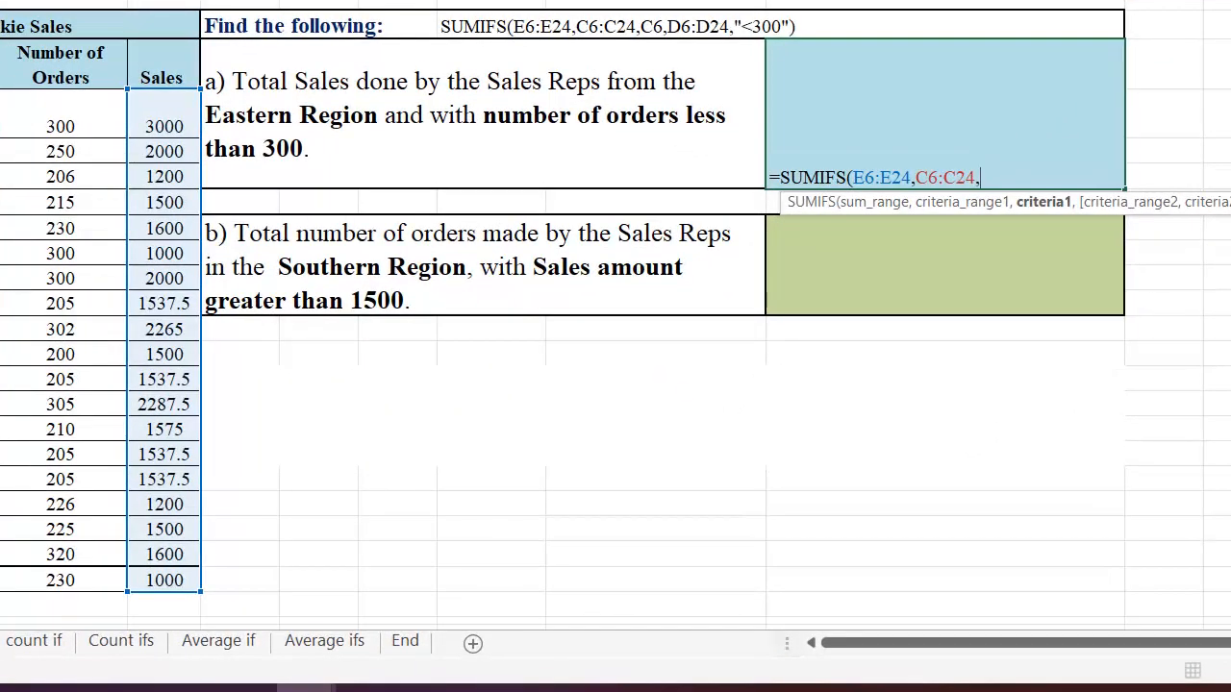
type("C6,")
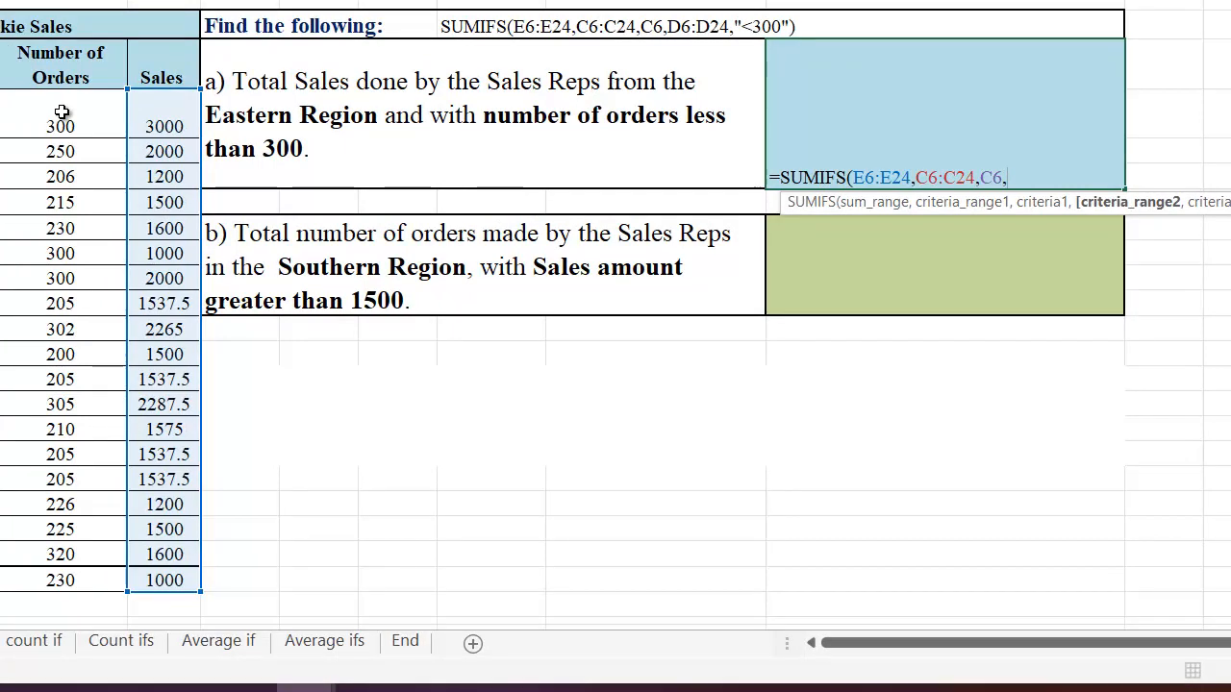
Complete the SUMIFS formula with D6:D24 as the second criteria range and "<300" as its criterion
left_click_drag(61, 112, 89, 581)
type(",")
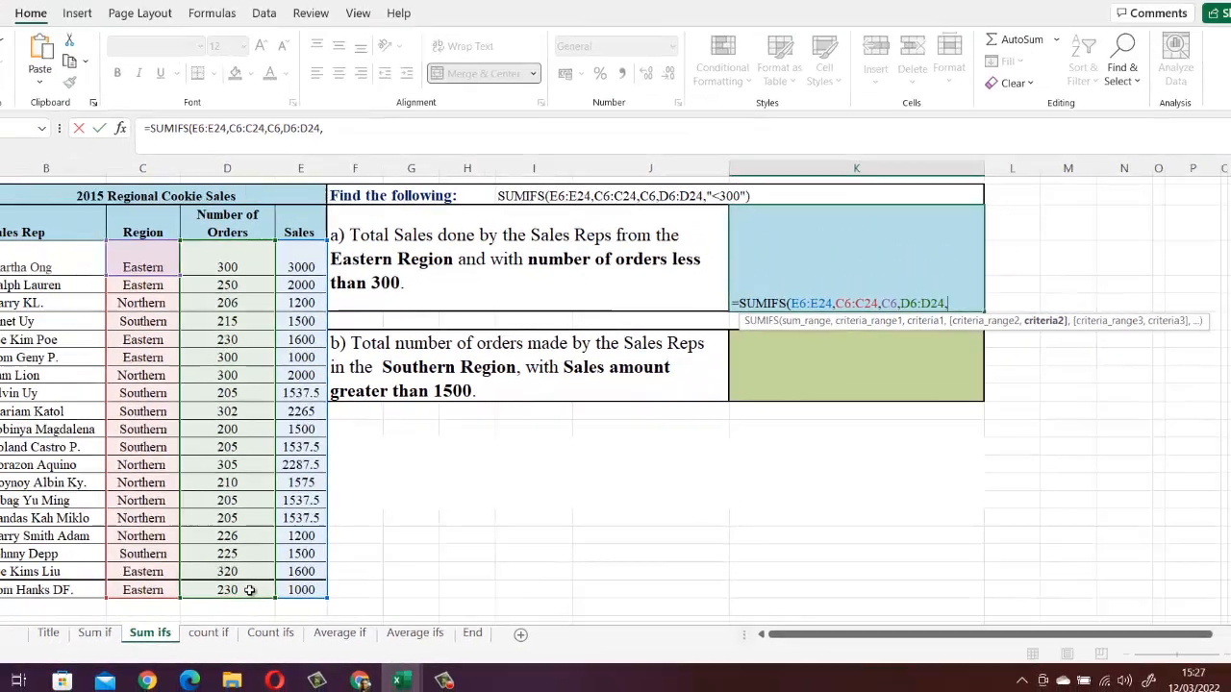
type("\"")
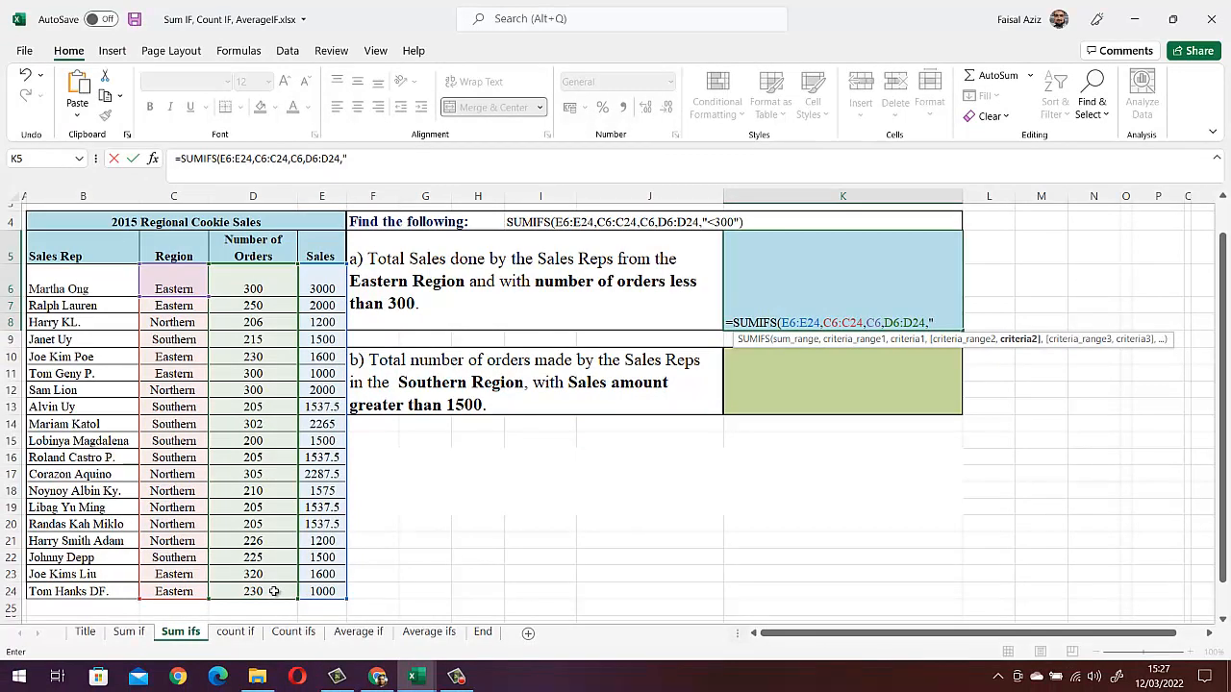
type("<300\"")
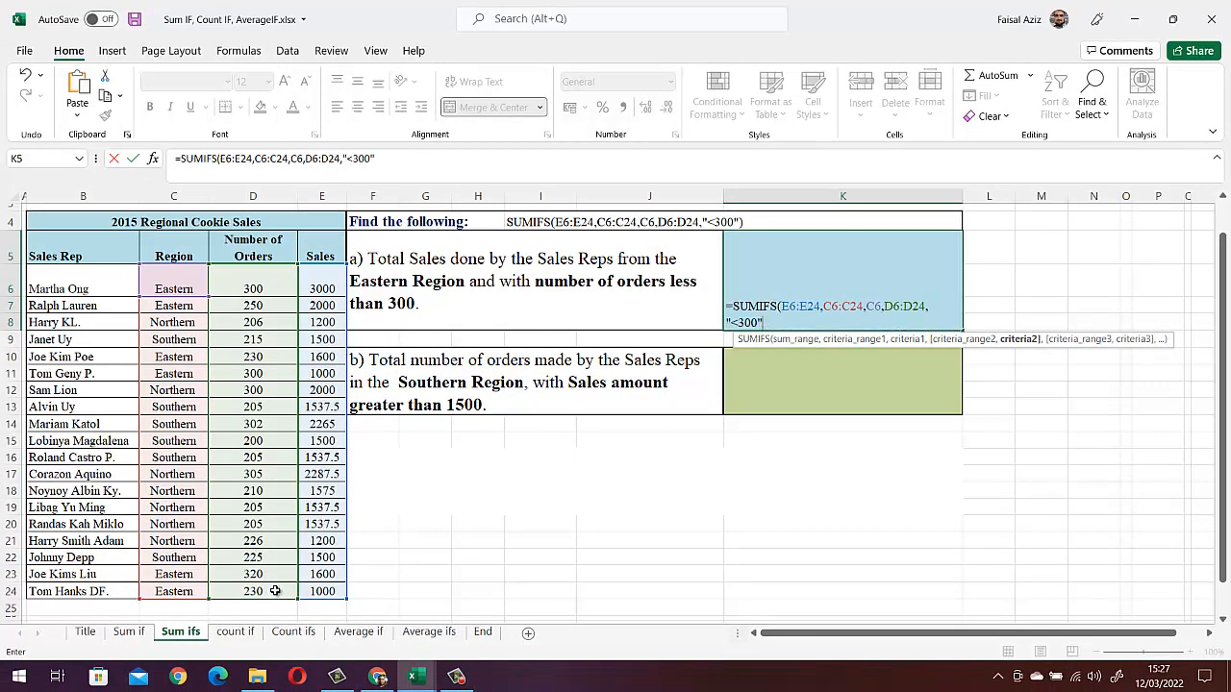
type(")")
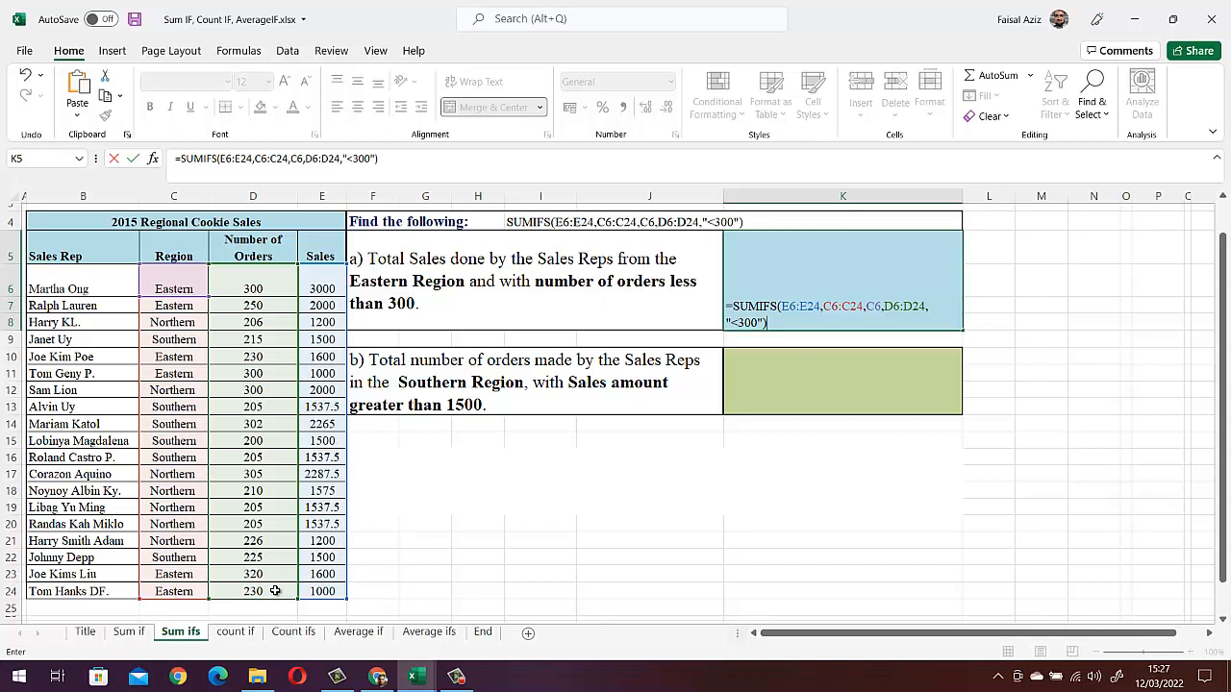
key("Return")
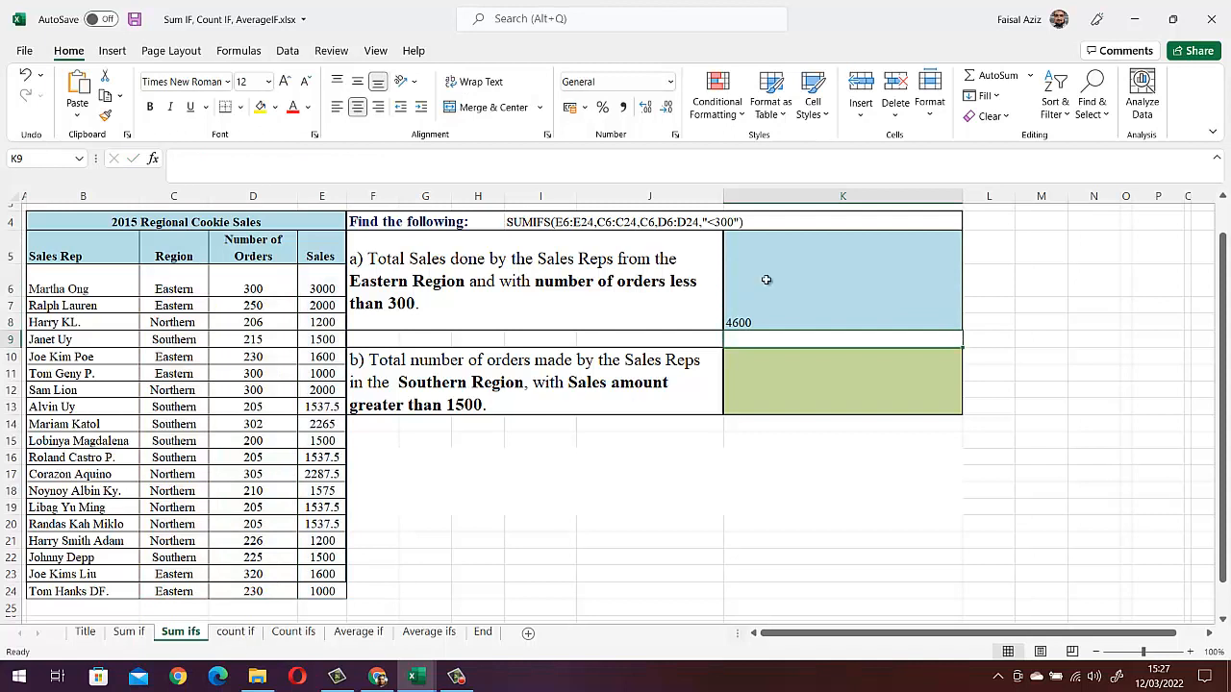
Centre the SUMIFS result in K5 horizontally and set its font size to 22
left_click(774, 309)
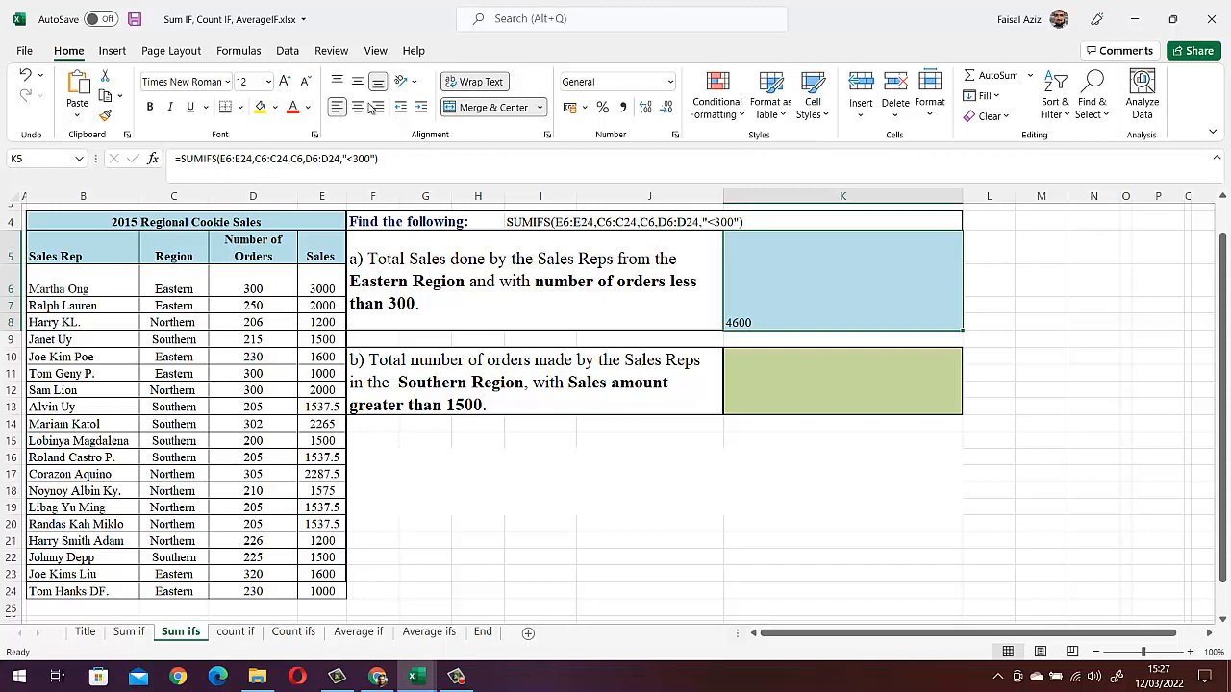
left_click(357, 107)
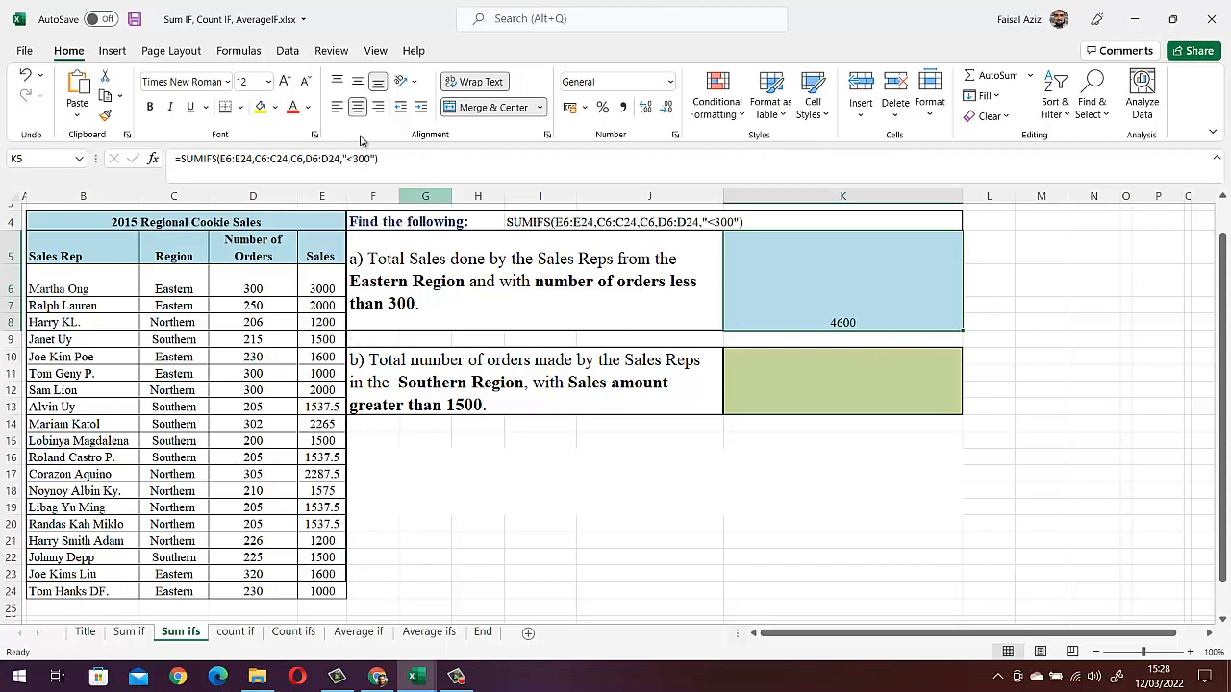
left_click(268, 83)
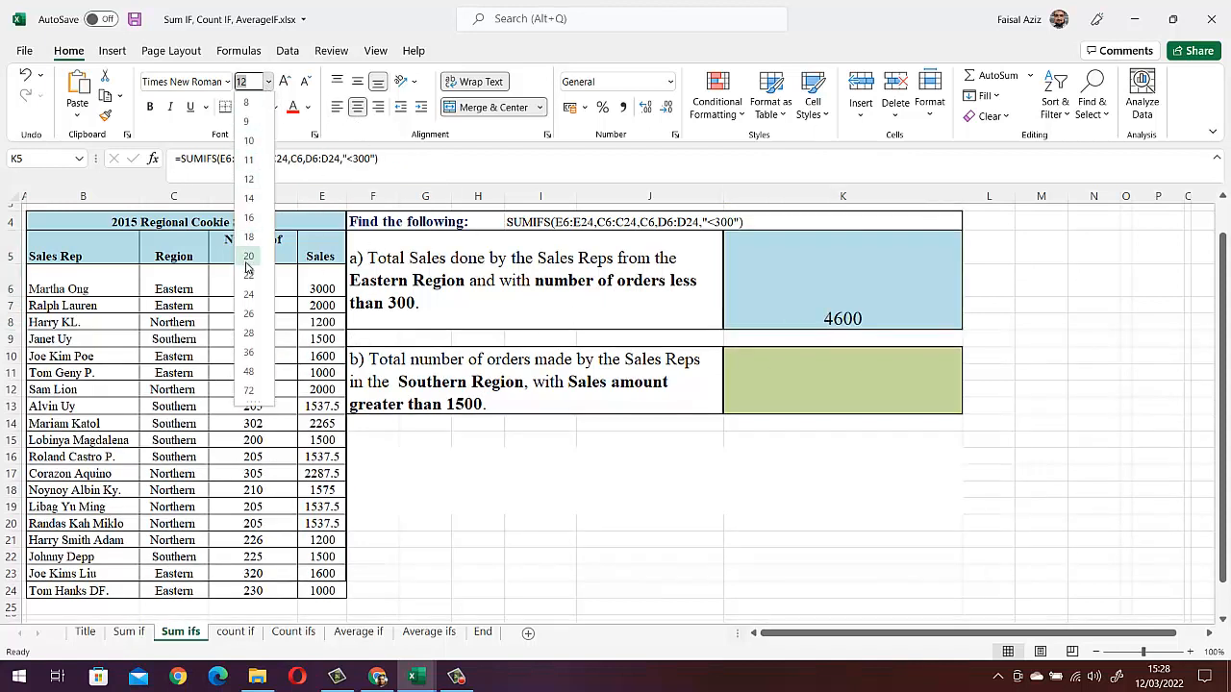
key("Escape")
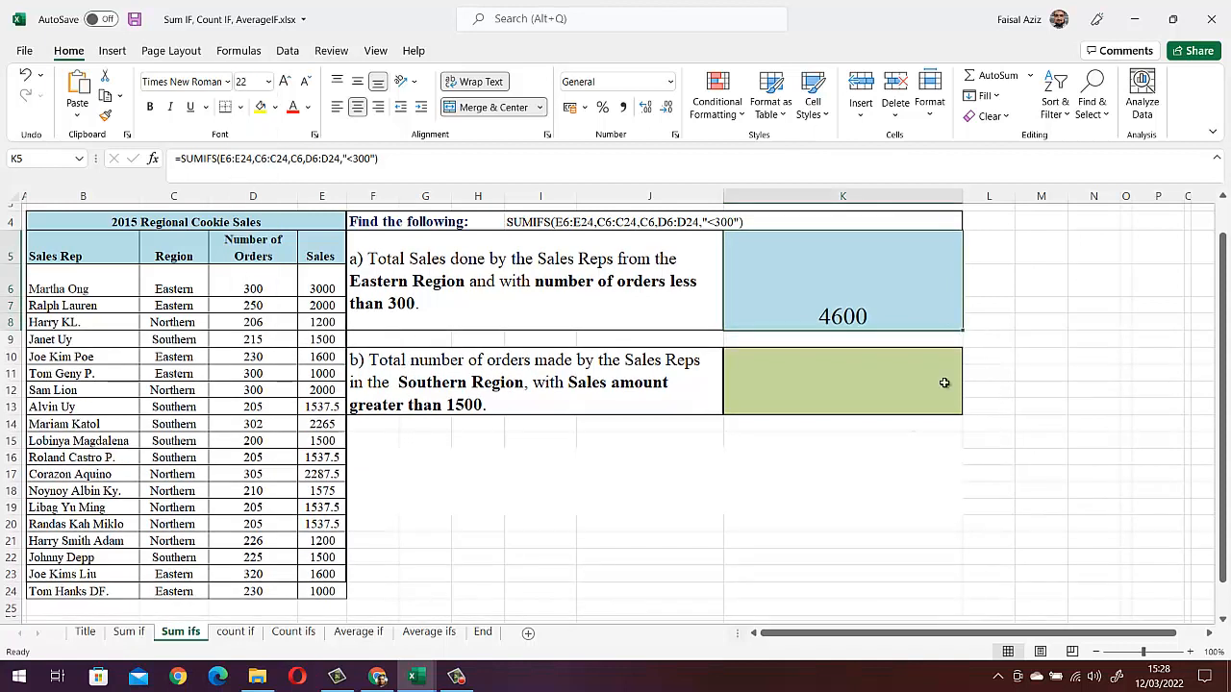
Left-align cell K10 and start a SUMIFS formula in it with D6:D24 as the sum range
left_click(850, 384)
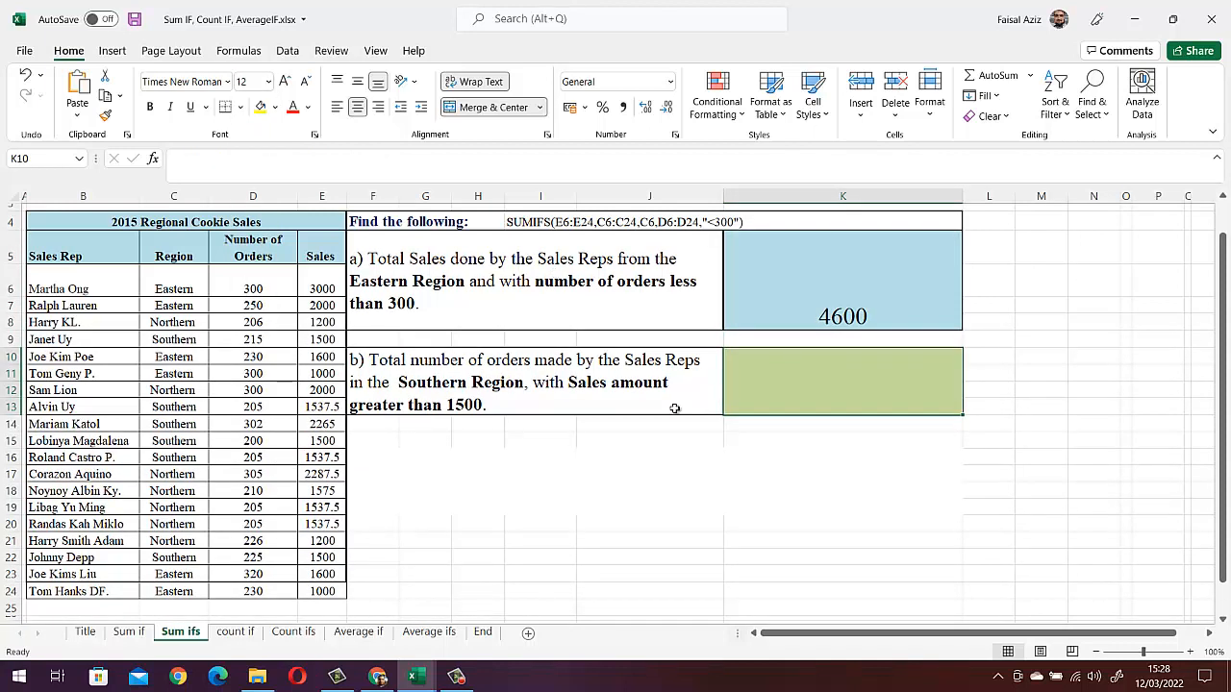
left_click(337, 109)
type("=")
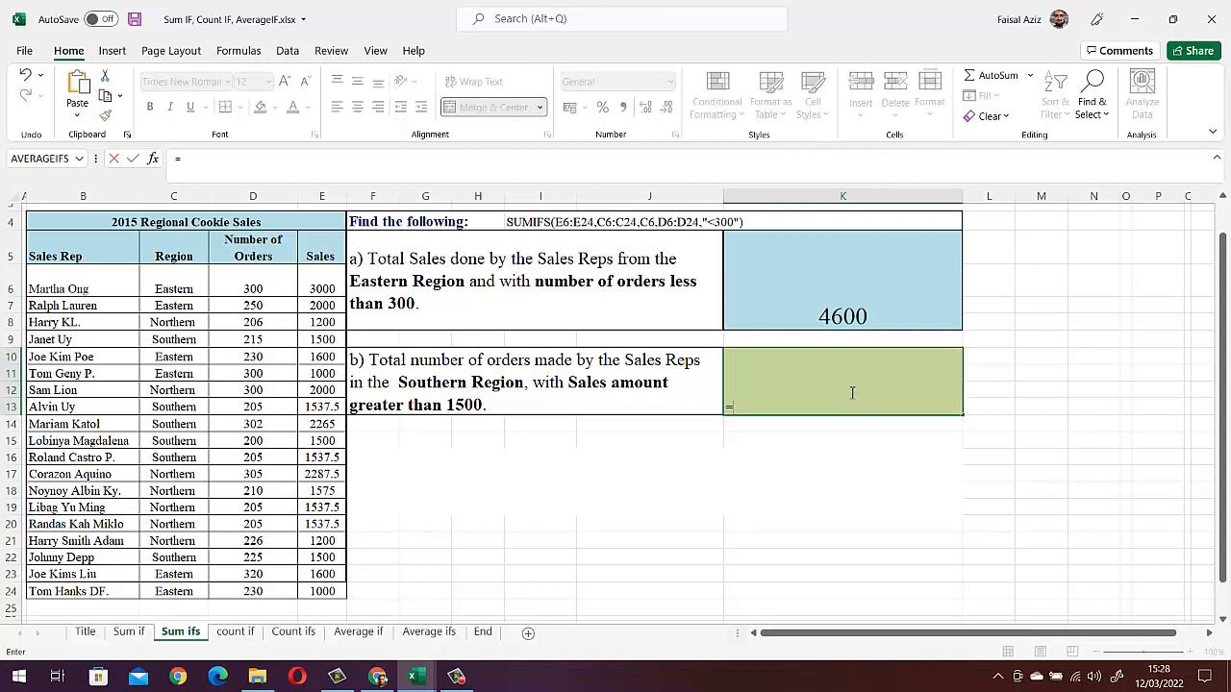
type("sumifs")
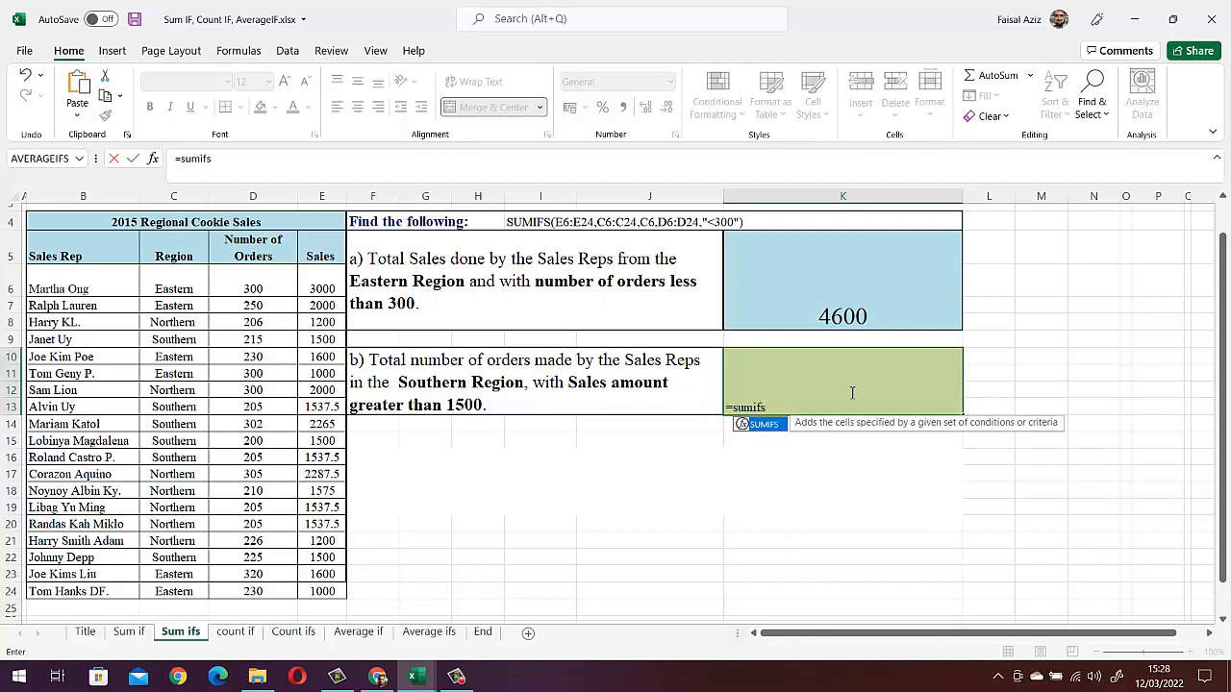
double_click(775, 429)
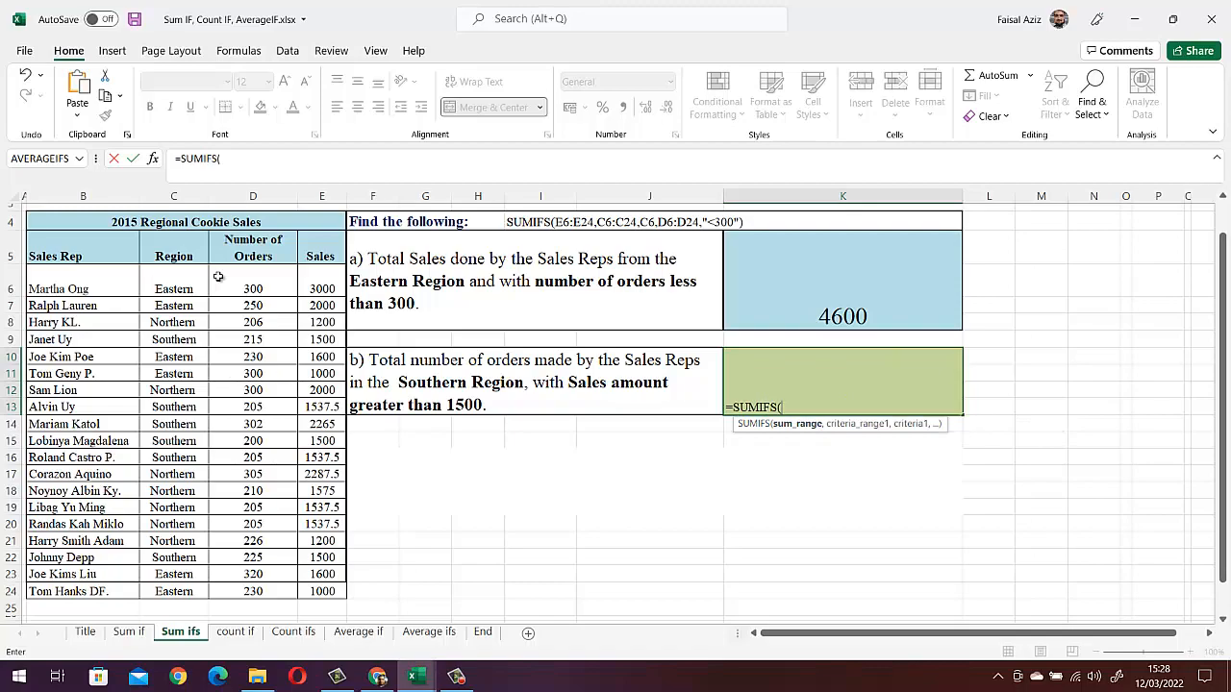
left_click_drag(248, 281, 258, 588)
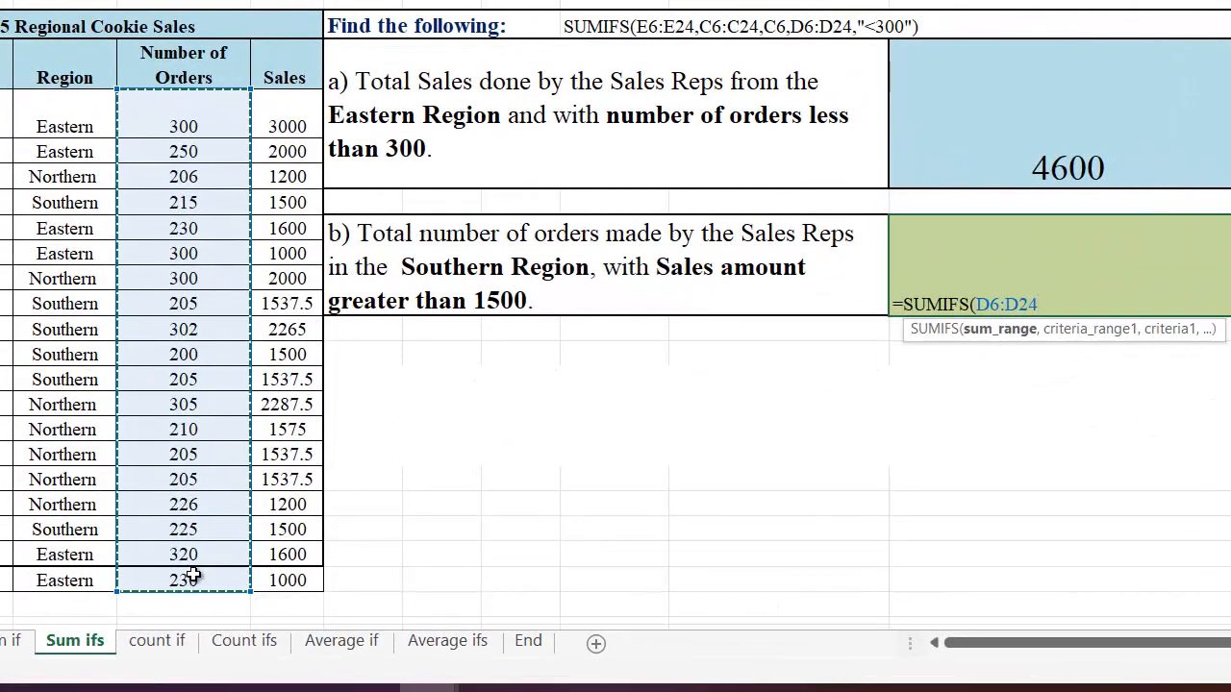
type(",")
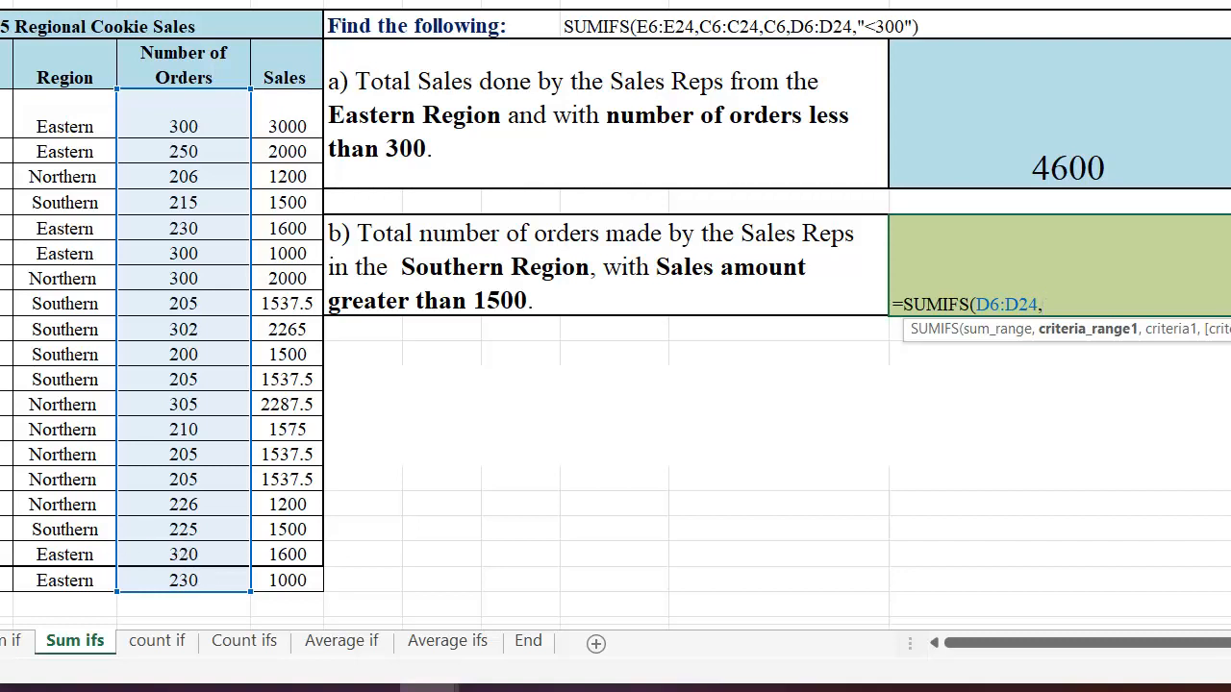
Add C6:C24 as the first criteria range of the SUMIFS formula, with C9 as its criterion
left_click_drag(82, 120, 75, 586)
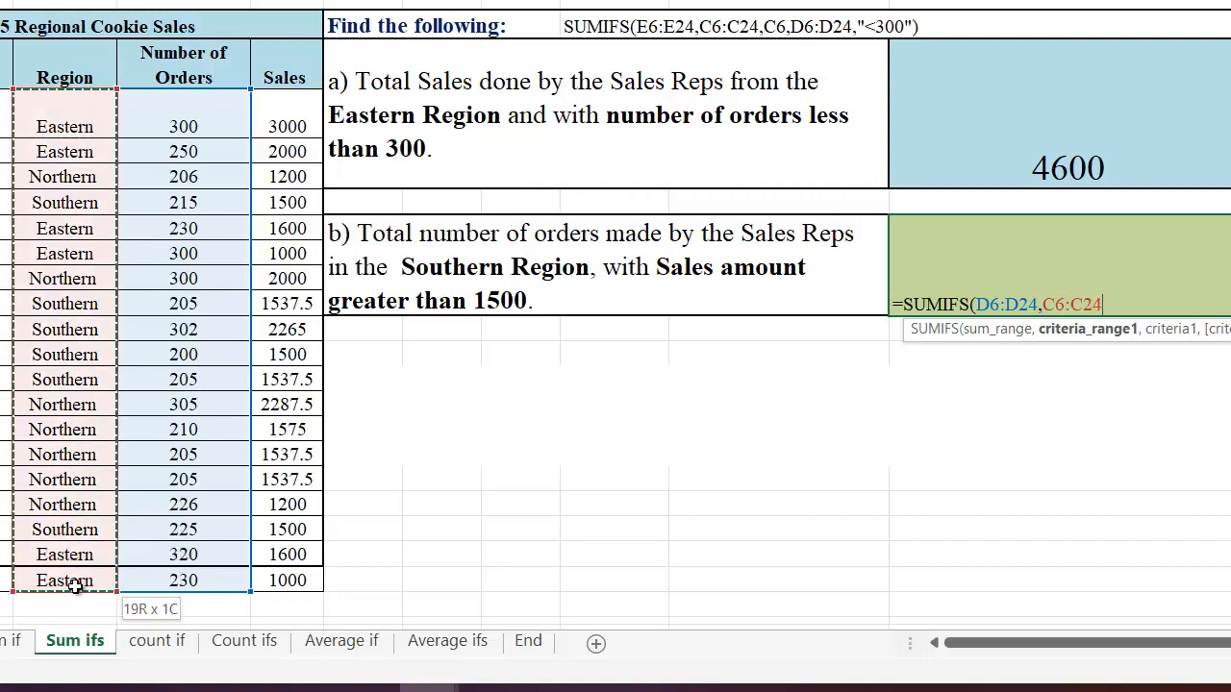
type(",")
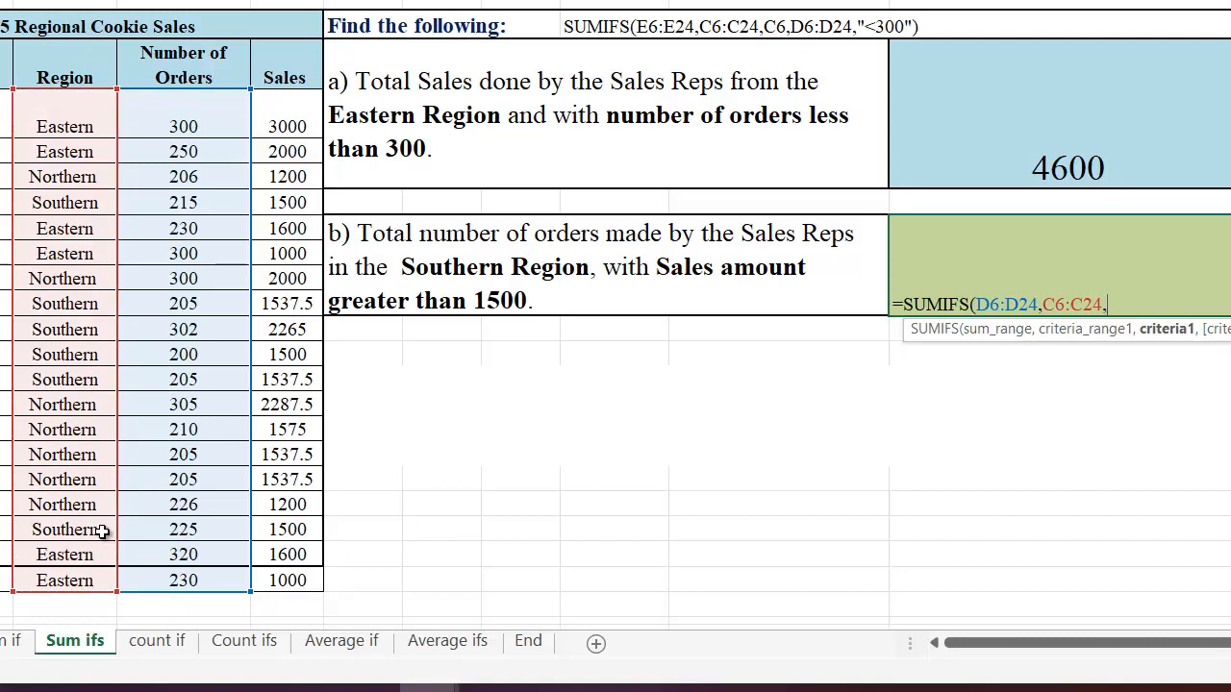
left_click(84, 201)
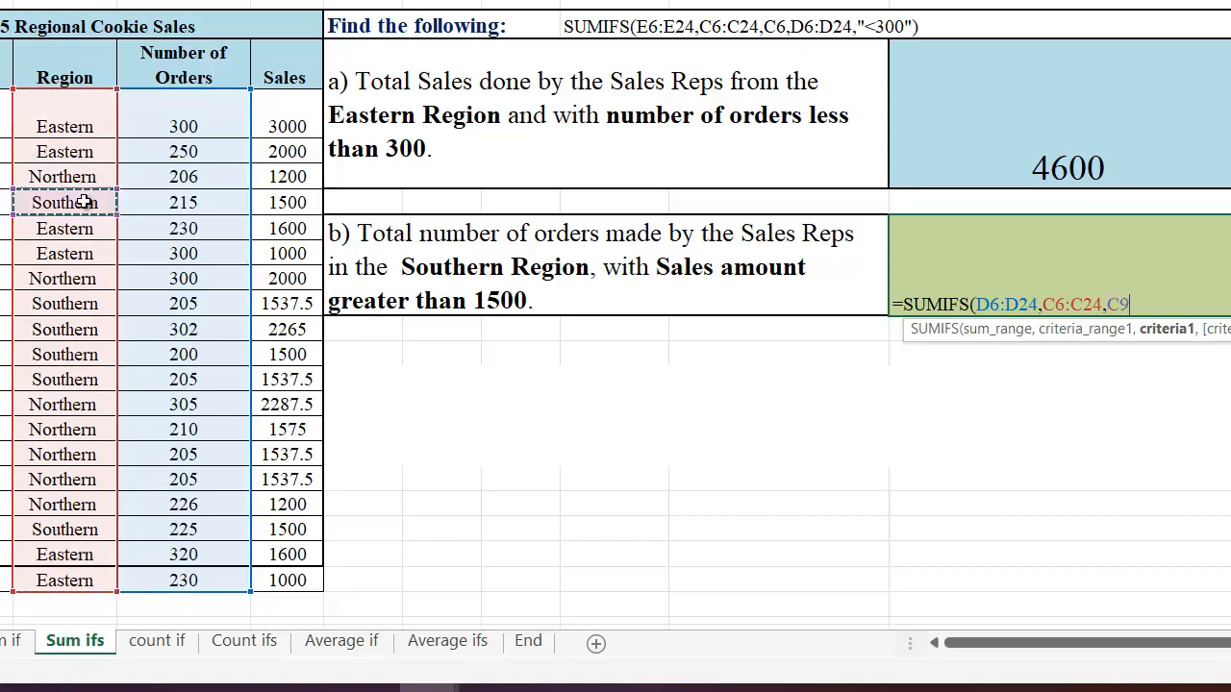
type(",")
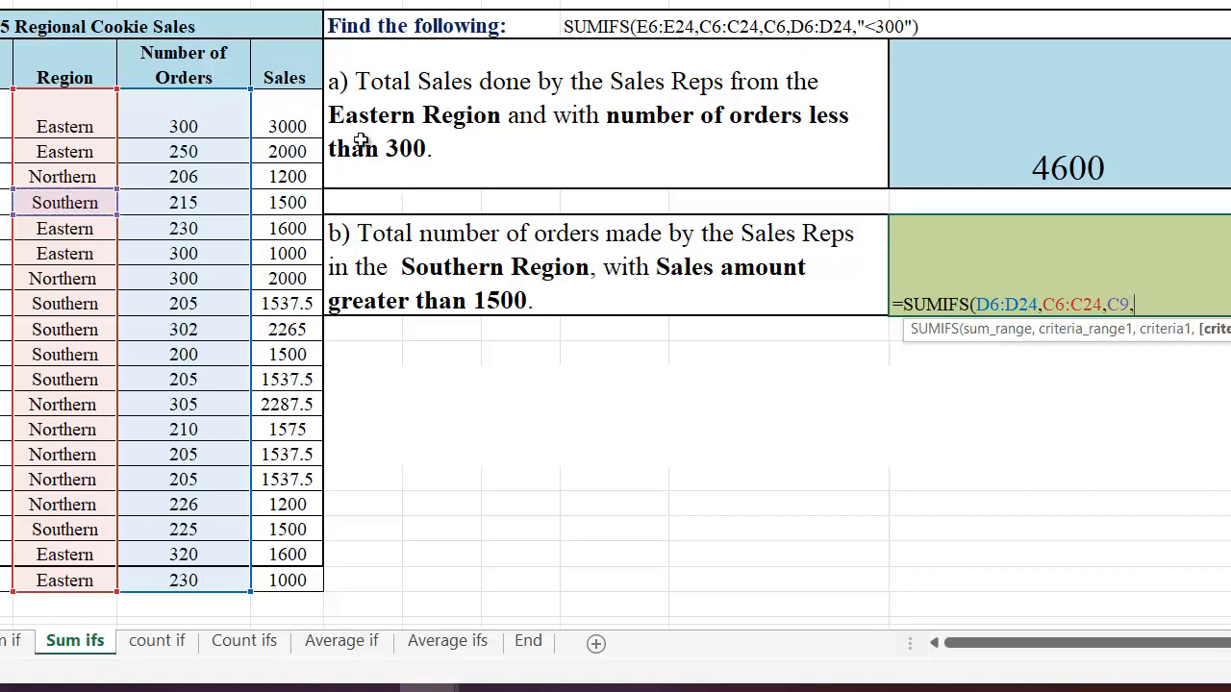
Complete the K10 SUMIFS formula with E6:E24 as the second criteria range and ">1500" as its criterion
left_click_drag(286, 126, 295, 577)
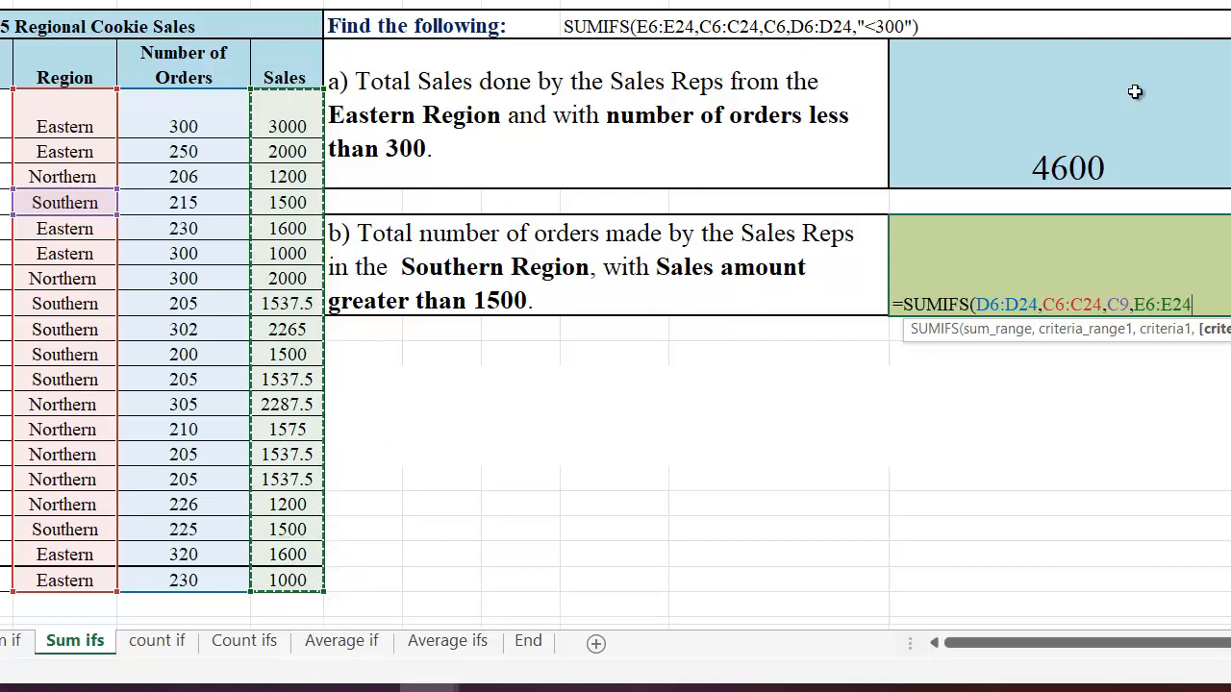
type(",")
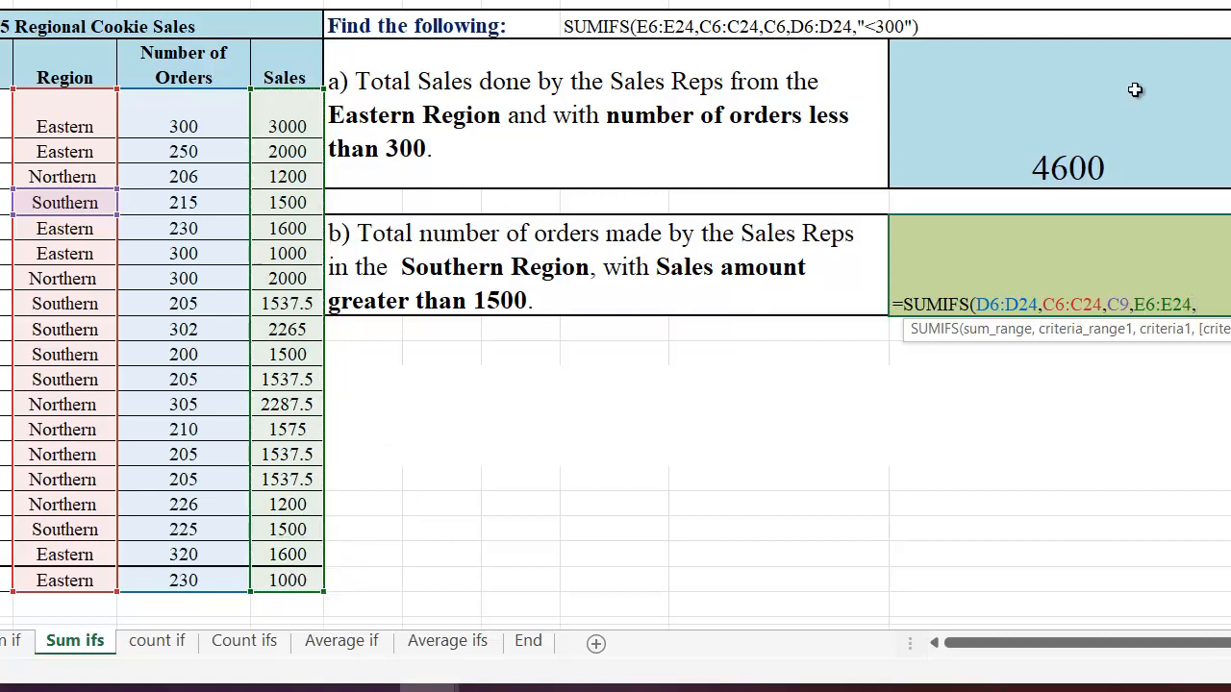
type("\"")
type(">")
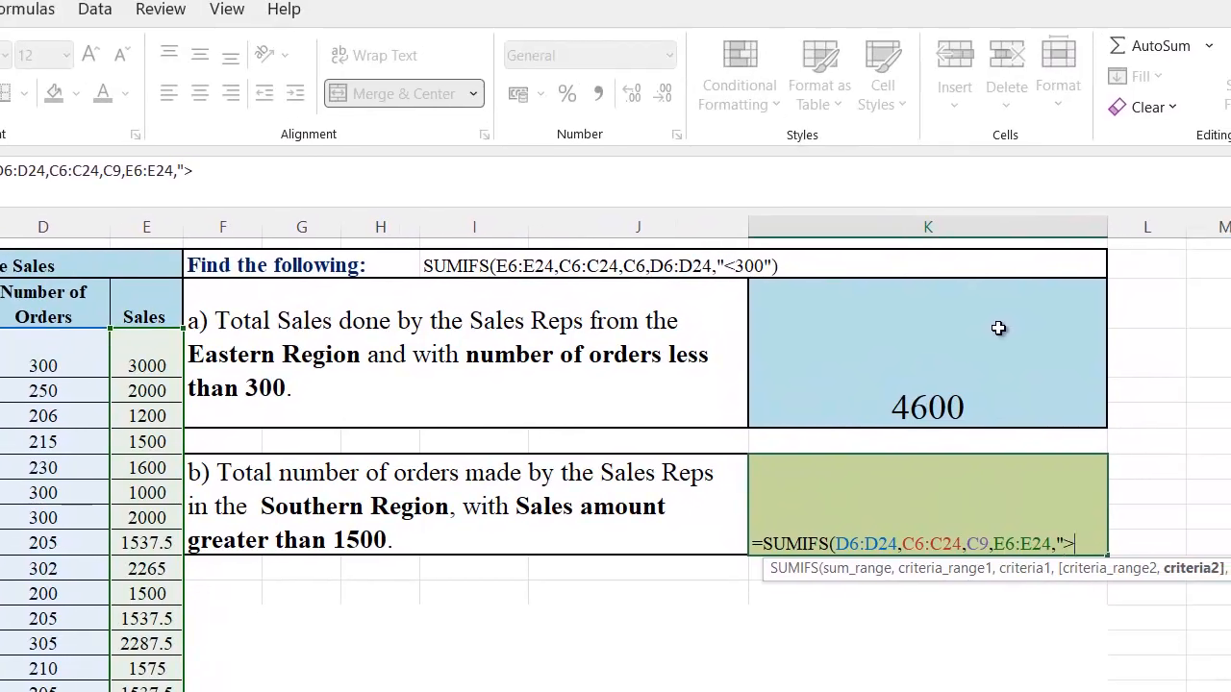
type("1500")
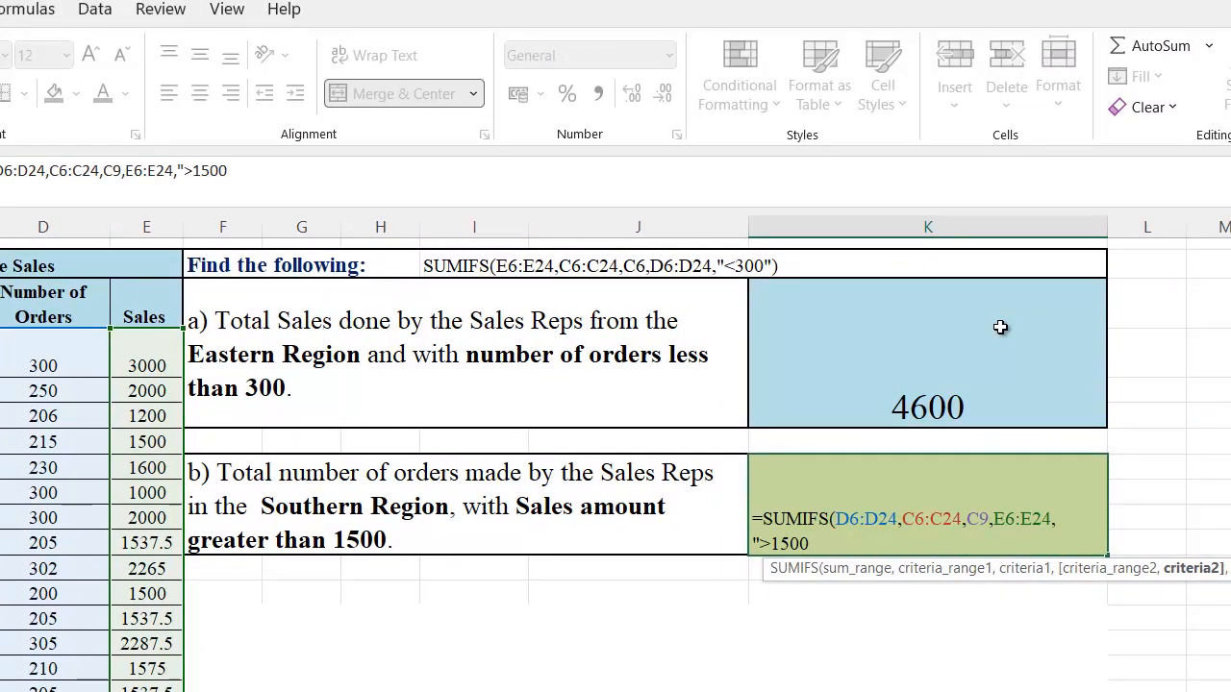
type("\")")
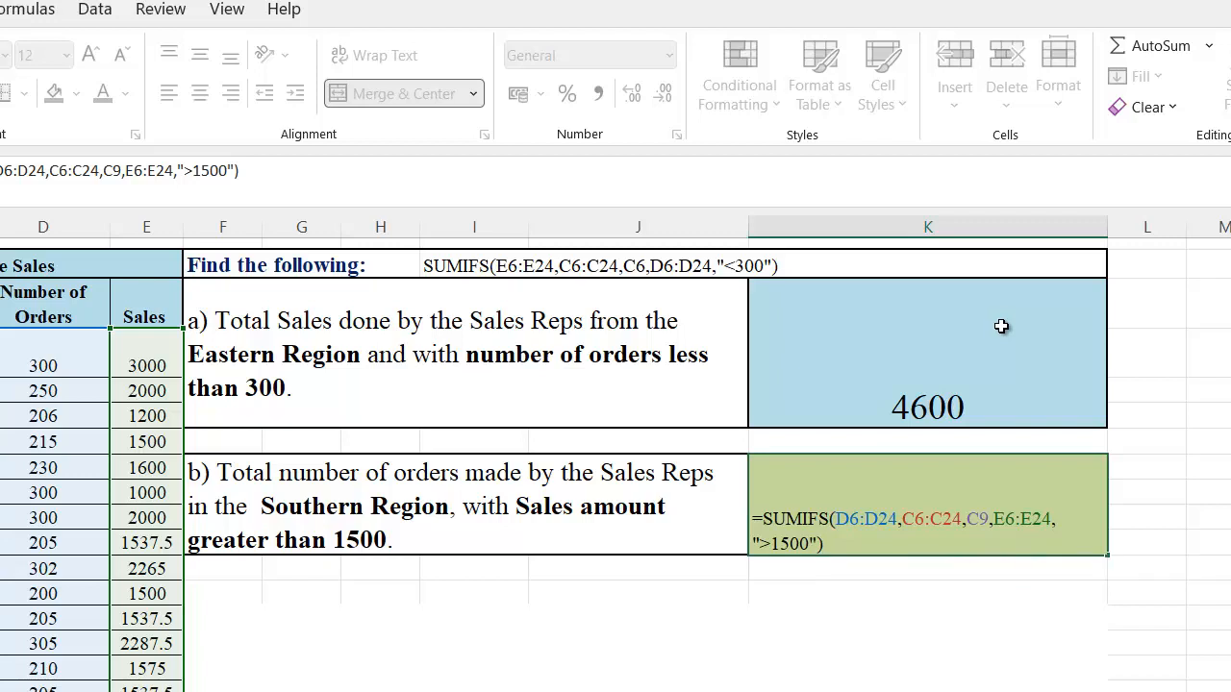
key("Return")
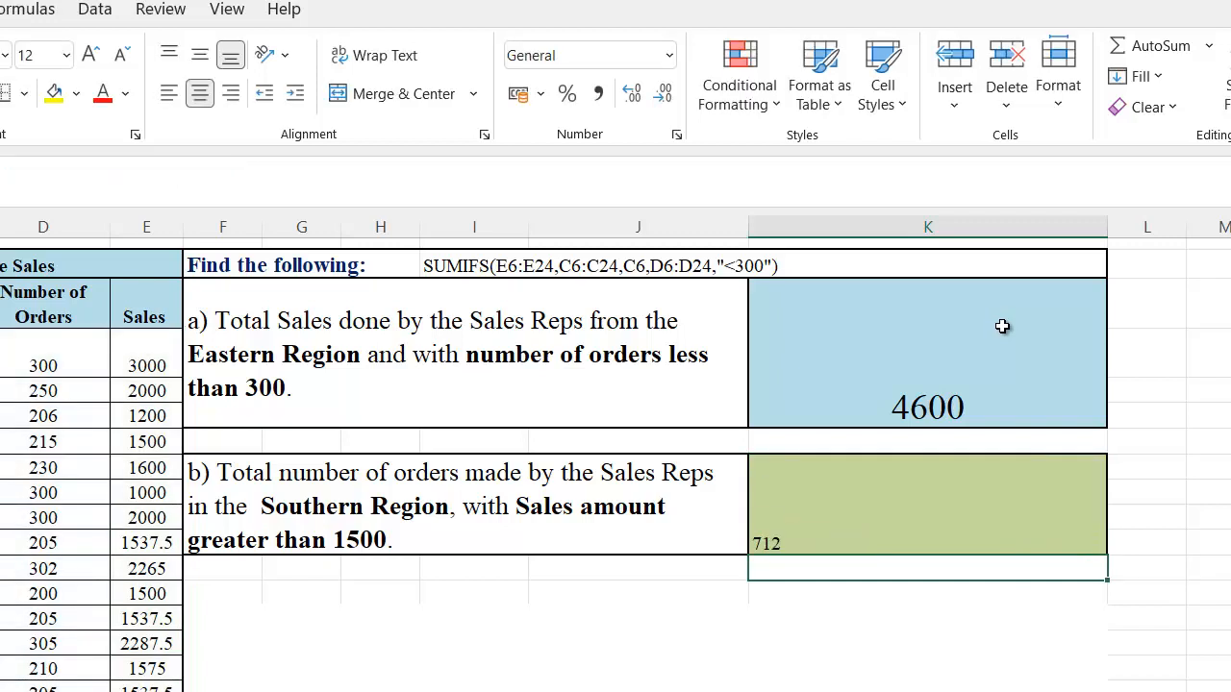
Set the font size of the K10 result to 24 and centre it horizontally
left_click(800, 533)
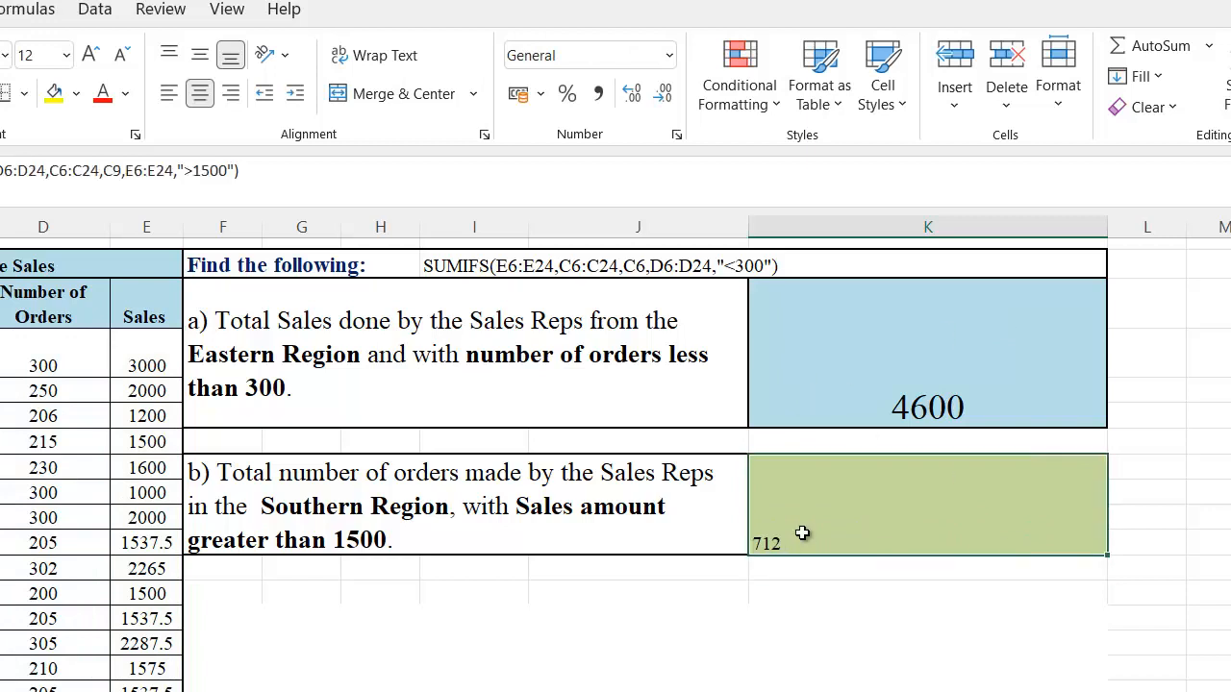
left_click(66, 56)
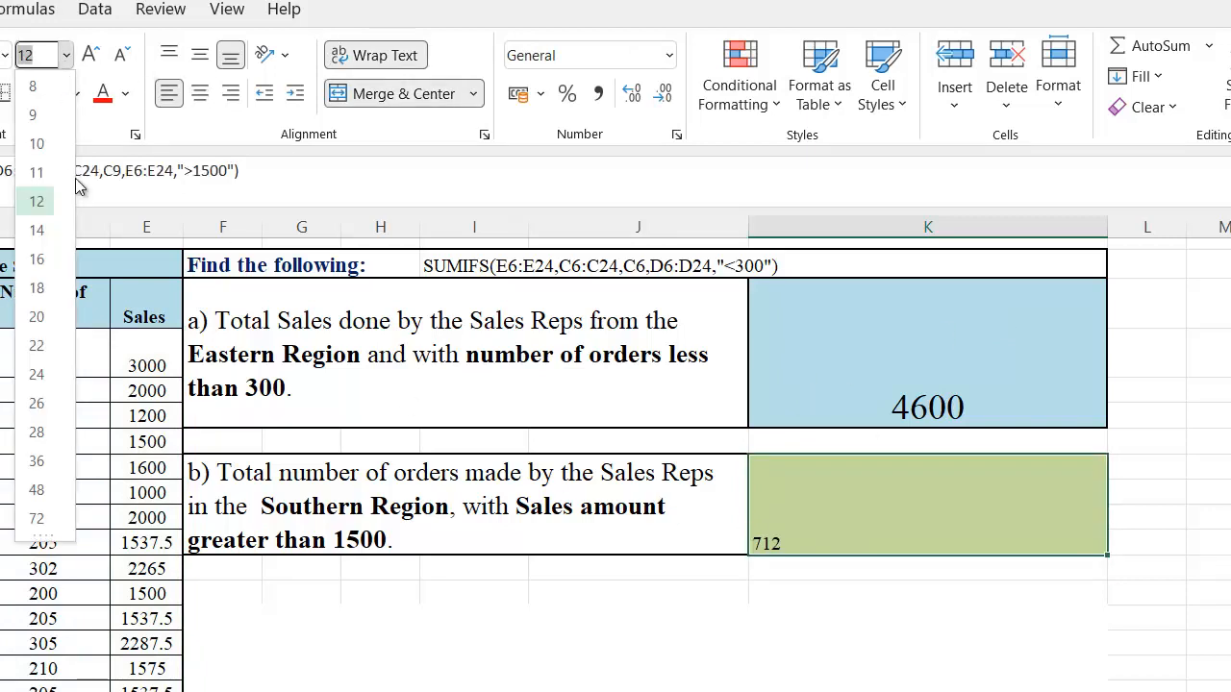
left_click(52, 385)
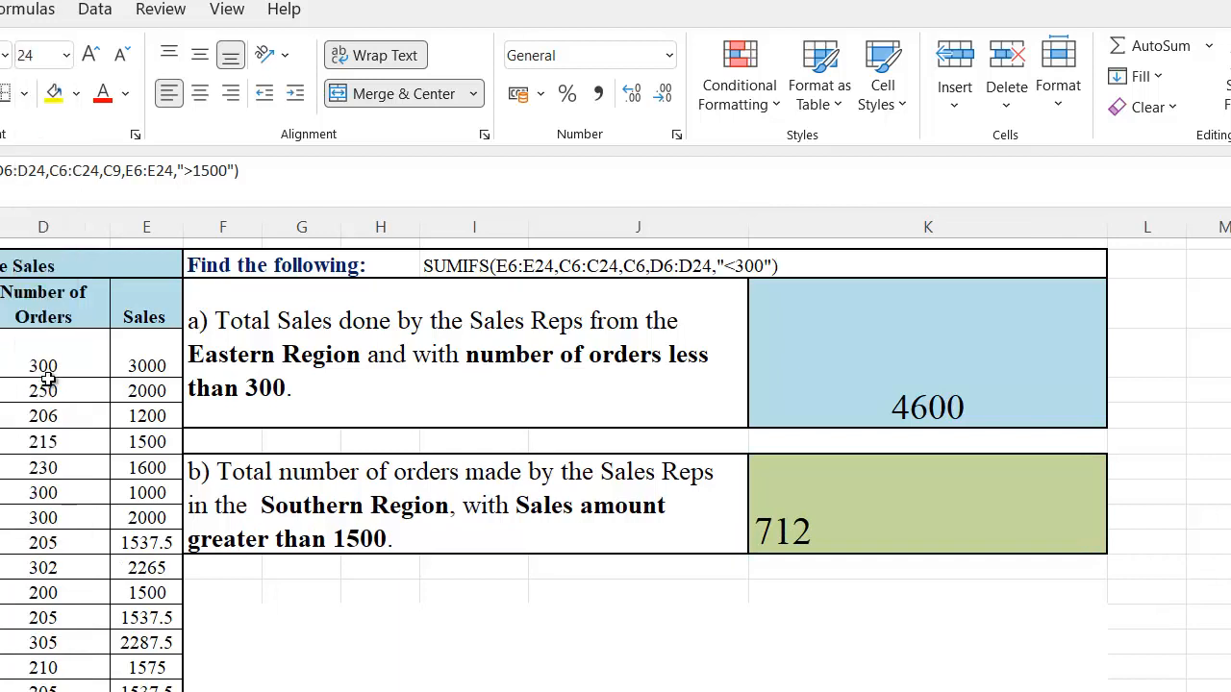
left_click(201, 96)
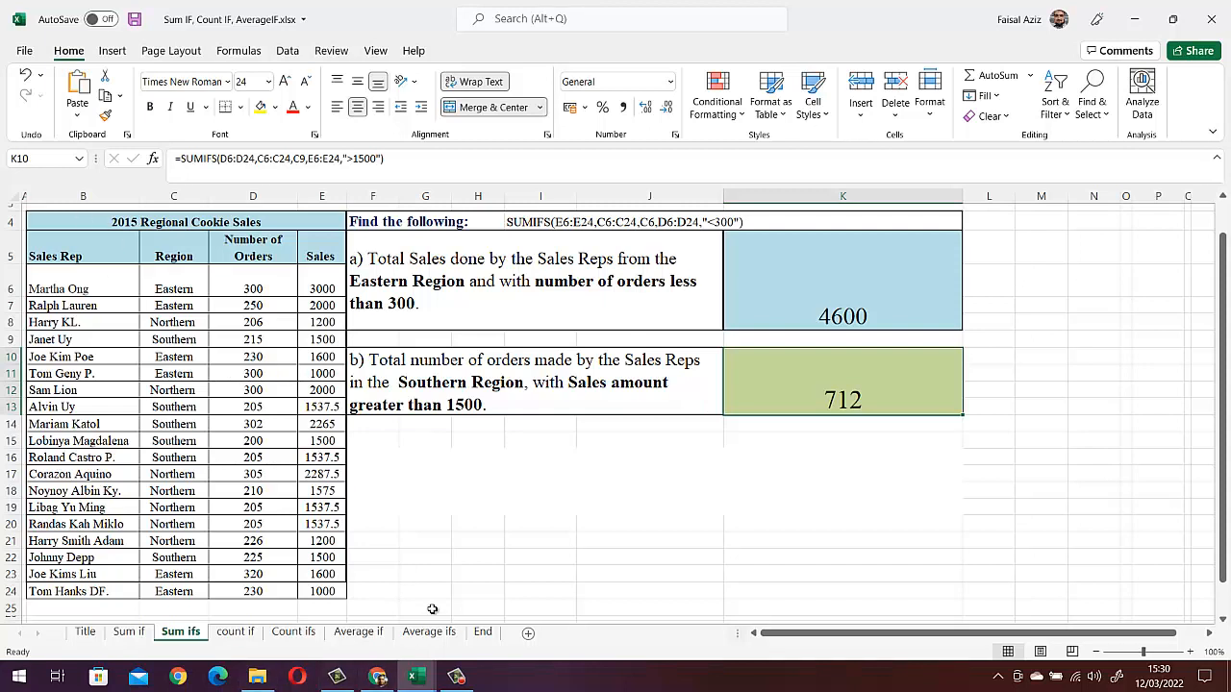
On the count if sheet, start a COUNTIF formula in M3 with C4:C20 as the range
left_click(236, 631)
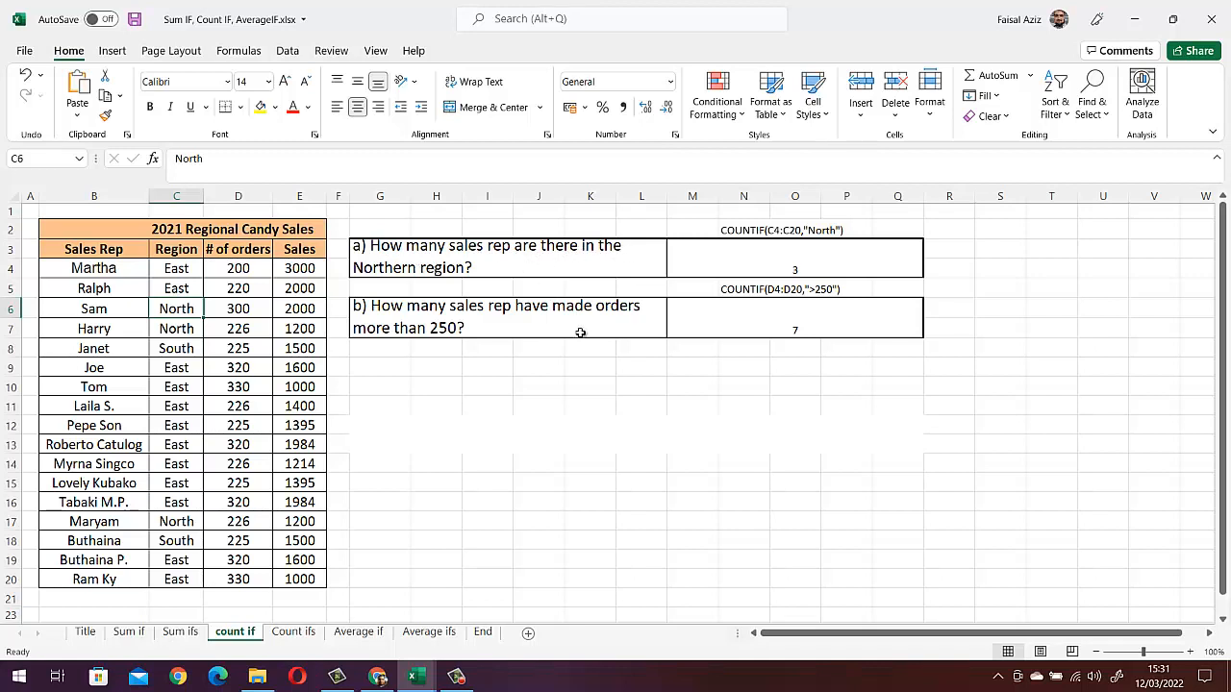
left_click(795, 264)
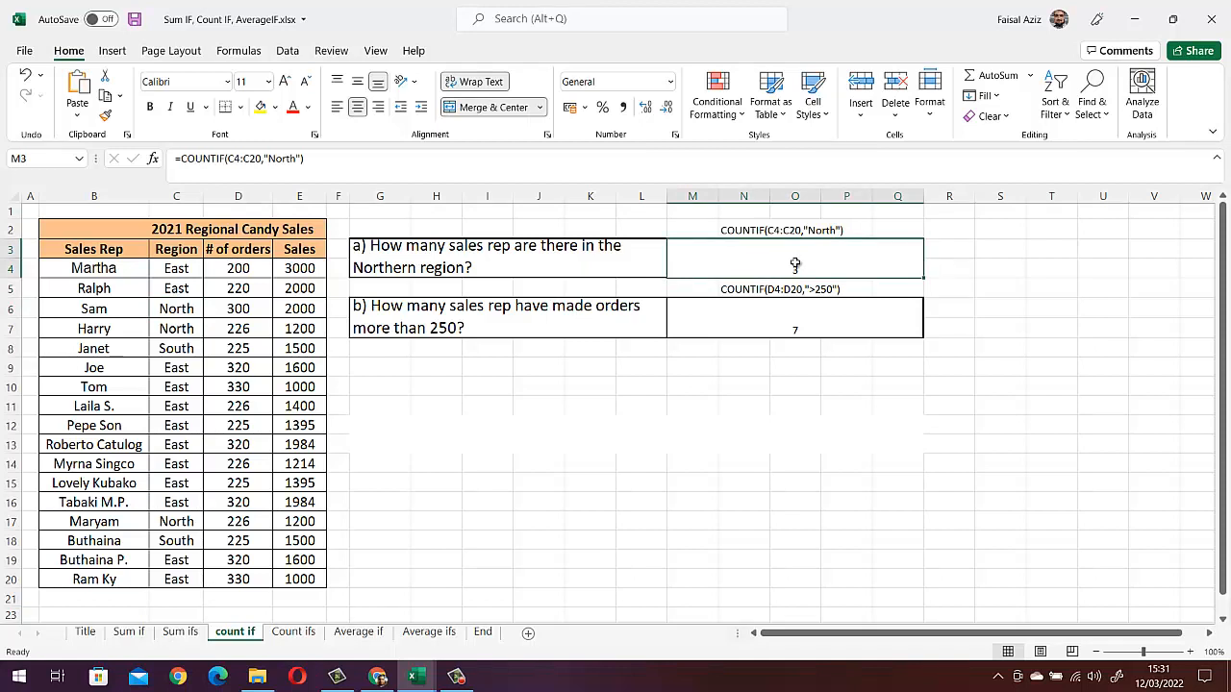
type("=countif")
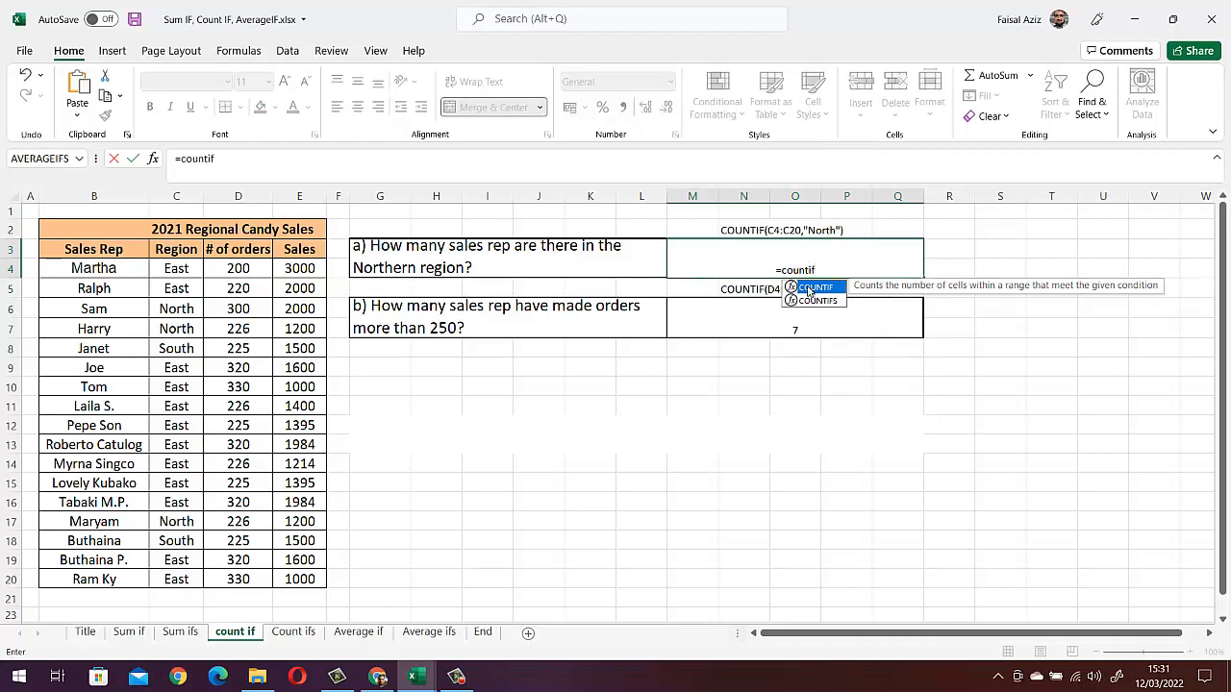
double_click(808, 288)
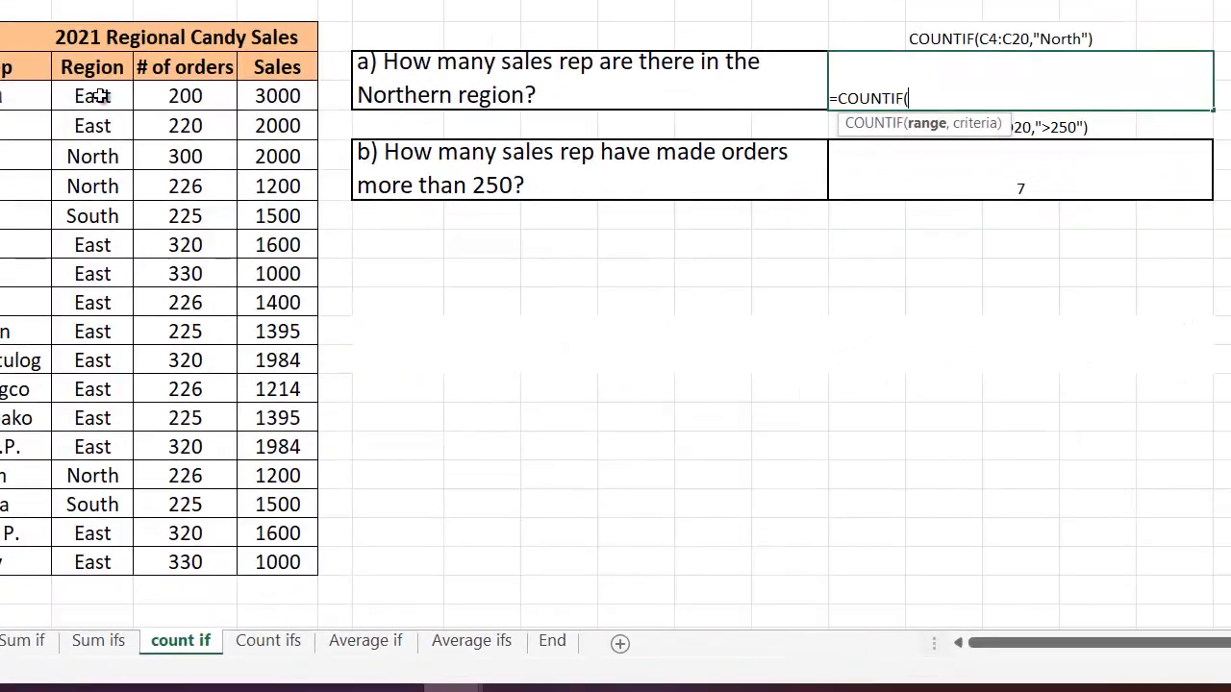
left_click_drag(176, 268, 189, 425)
left_click_drag(111, 332, 61, 571)
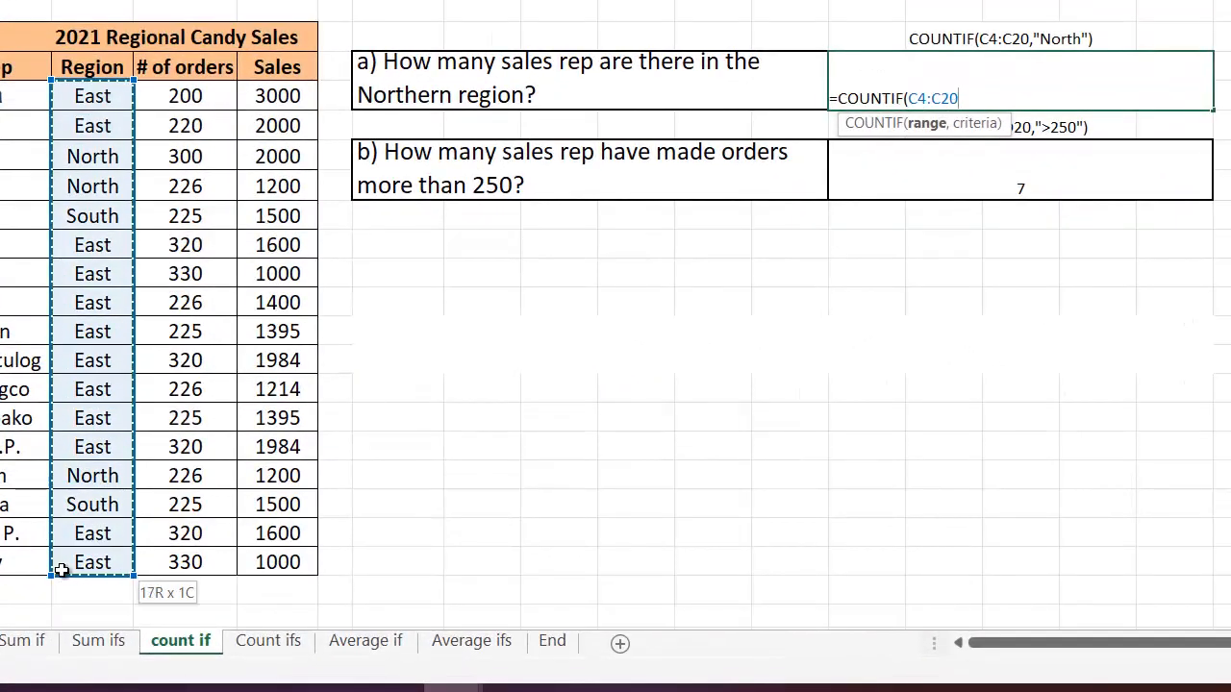
Complete the COUNTIF formula in M3 with "North" as the criterion
type(",\"")
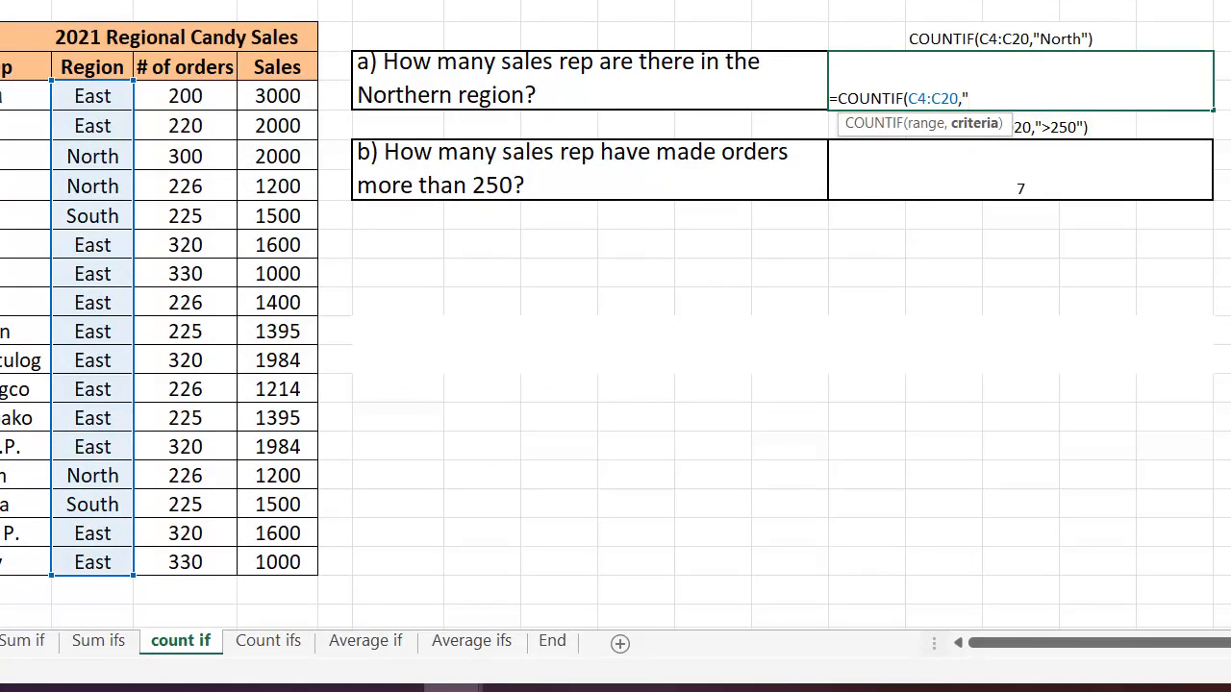
type("North\")")
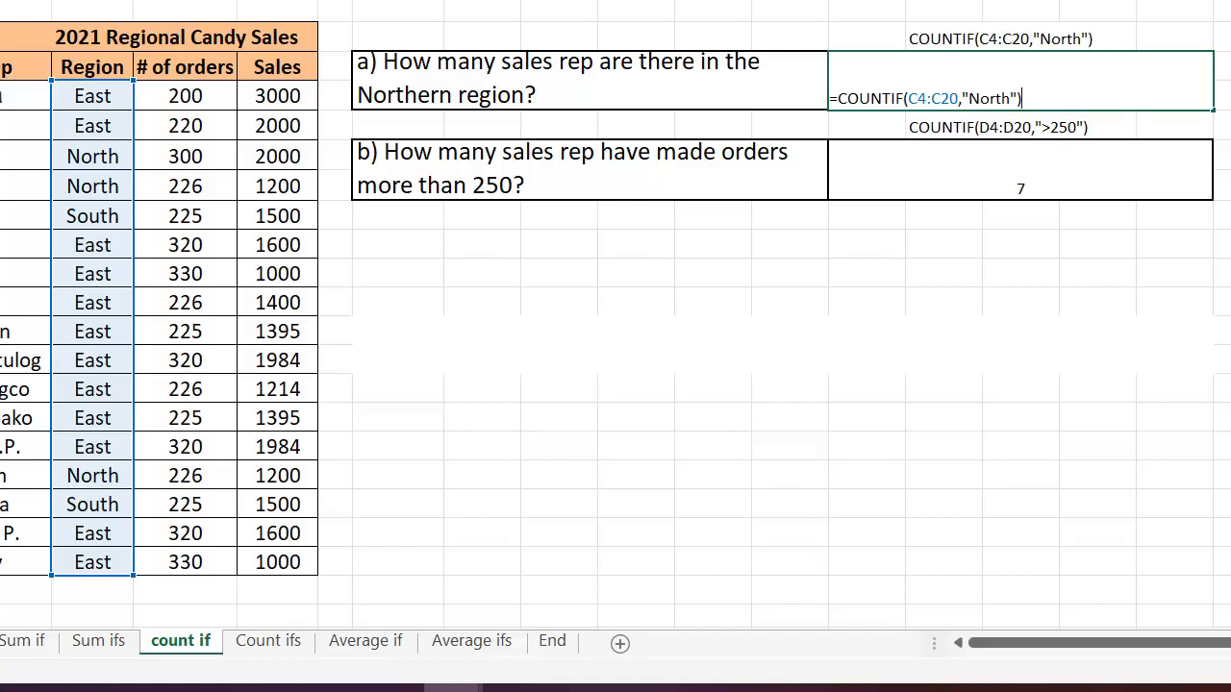
key("Return")
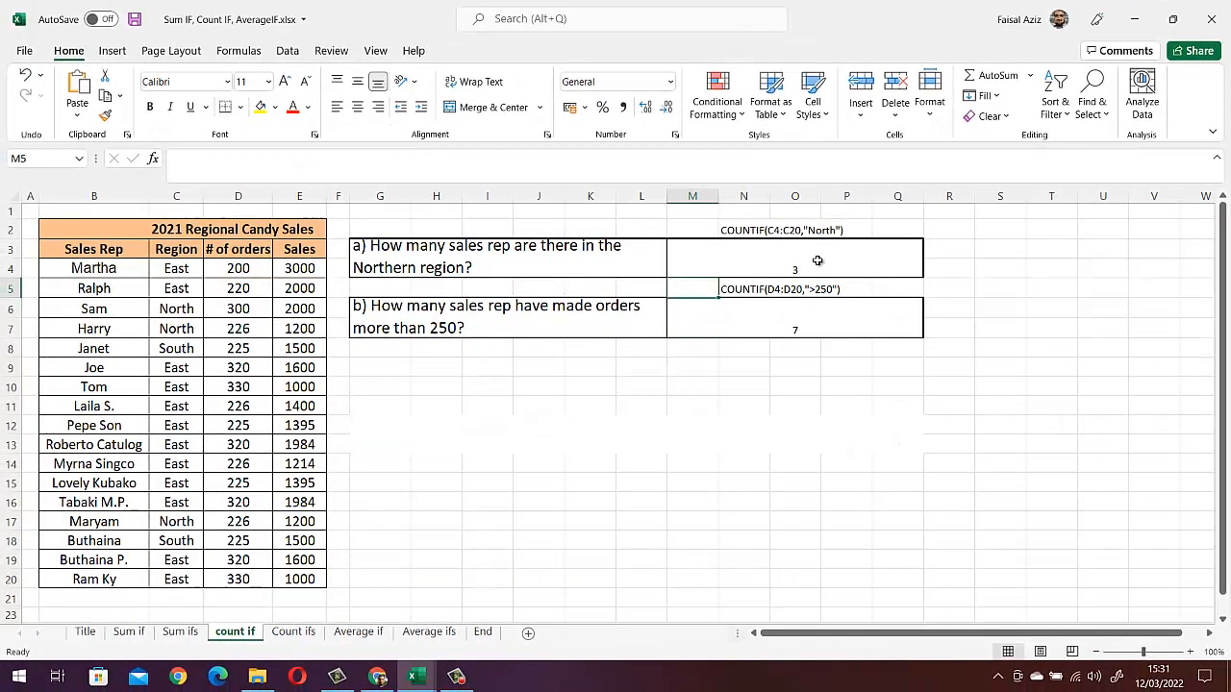
Enlarge the COUNTIF result in M3 to font size 28
left_click(1054, 85)
left_click(268, 82)
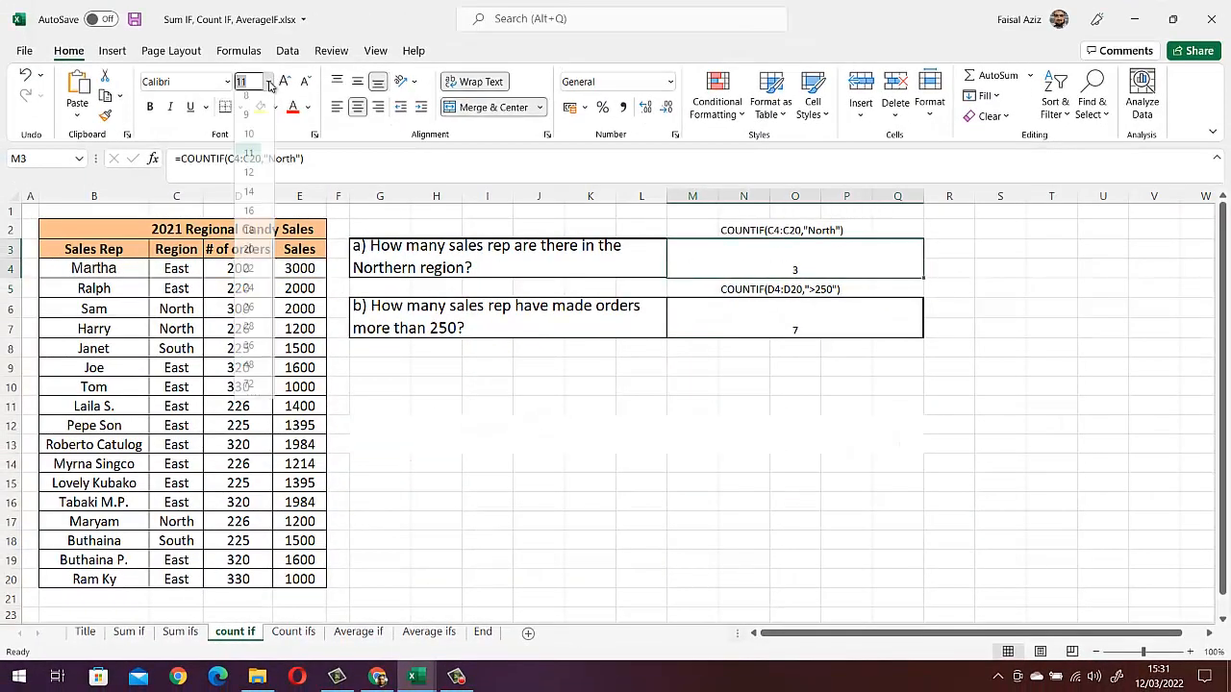
left_click(249, 333)
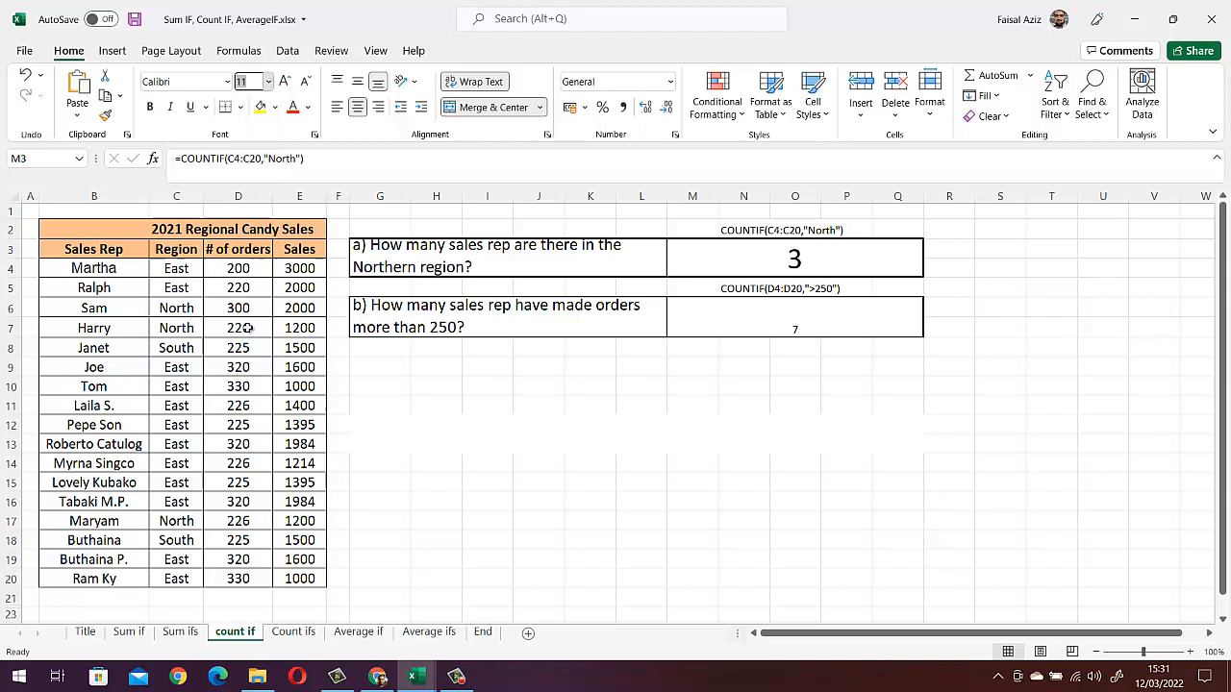
Review the COUNTIF example for question b and its answer cell about orders of more than 250
left_click(624, 404)
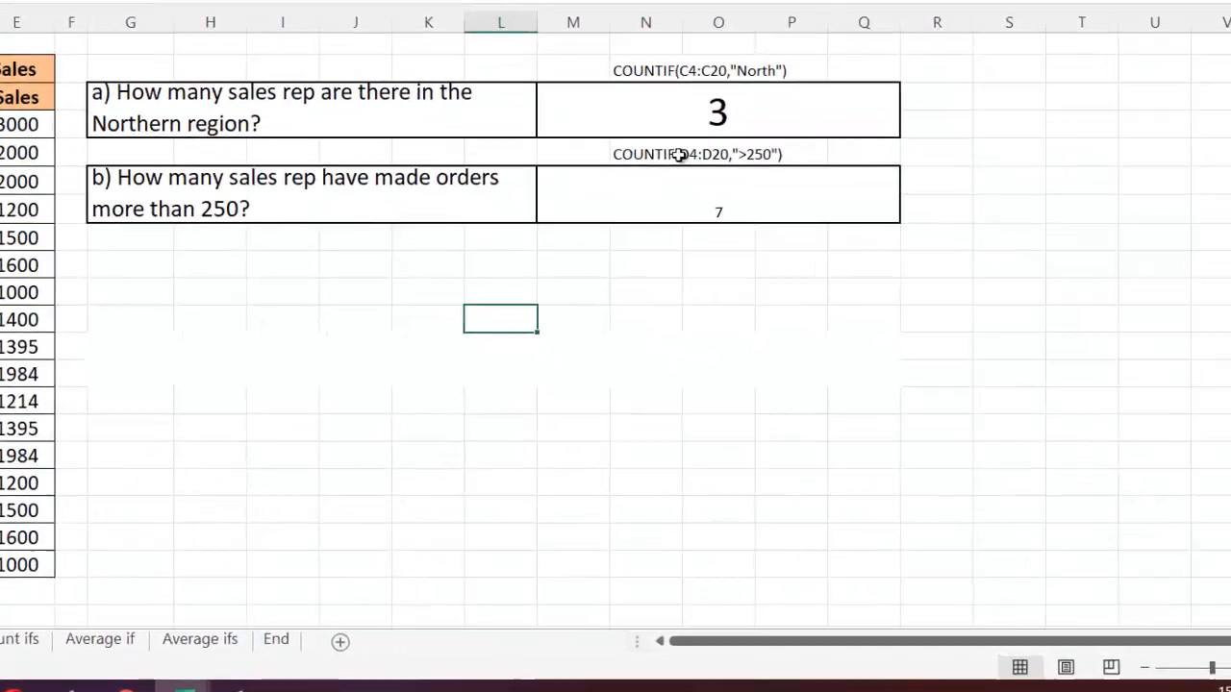
left_click(766, 291)
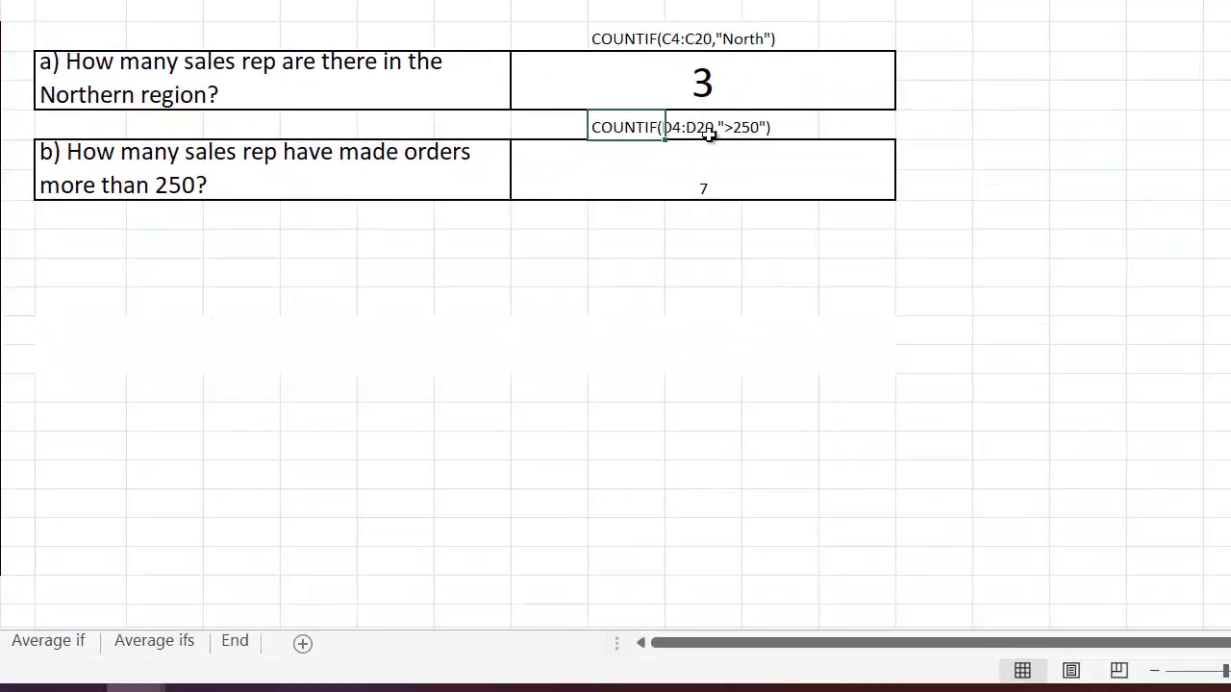
left_click(695, 180)
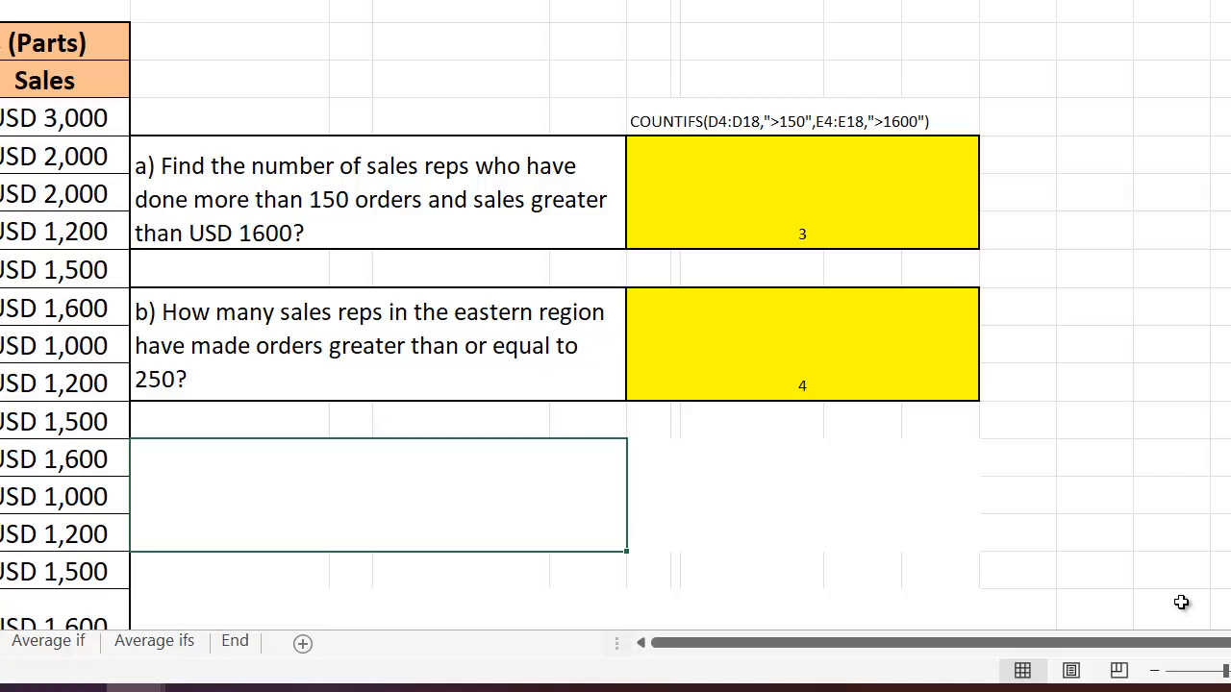
On the Count ifs sheet, replace question a's answer in J5 with a new COUNTIFS formula whose first condition is D4:D18 with ">150"
left_click(817, 226)
double_click(816, 226)
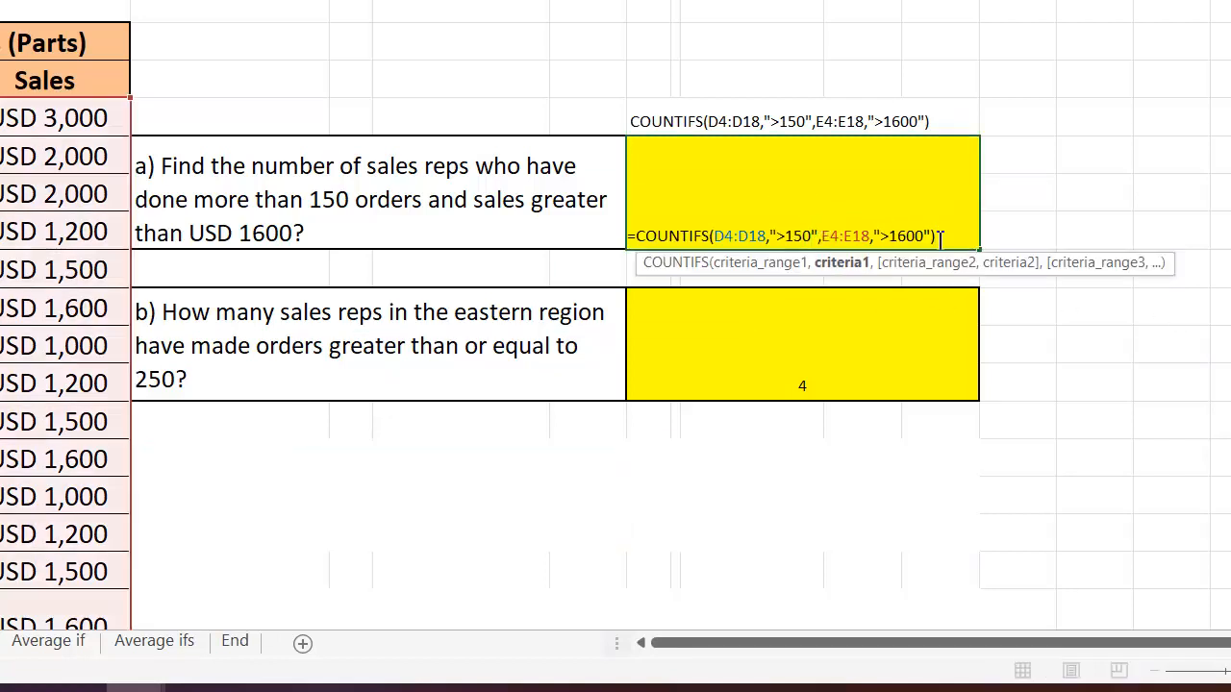
left_click_drag(938, 236, 642, 246)
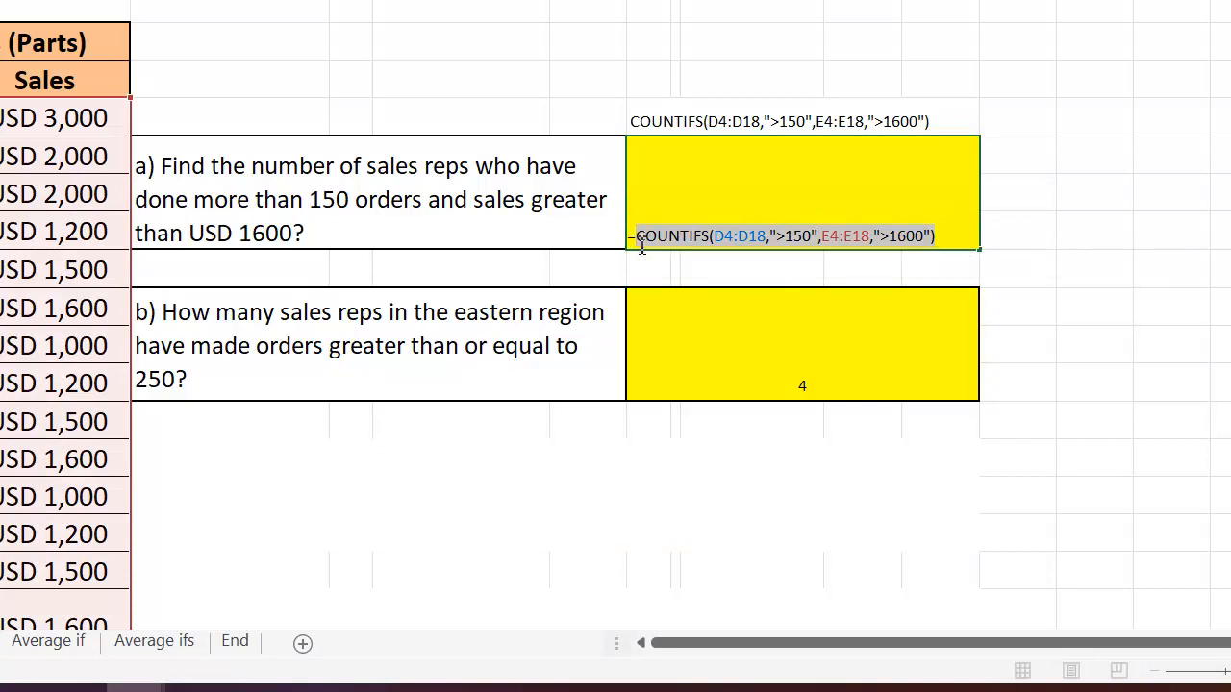
key("BackSpace")
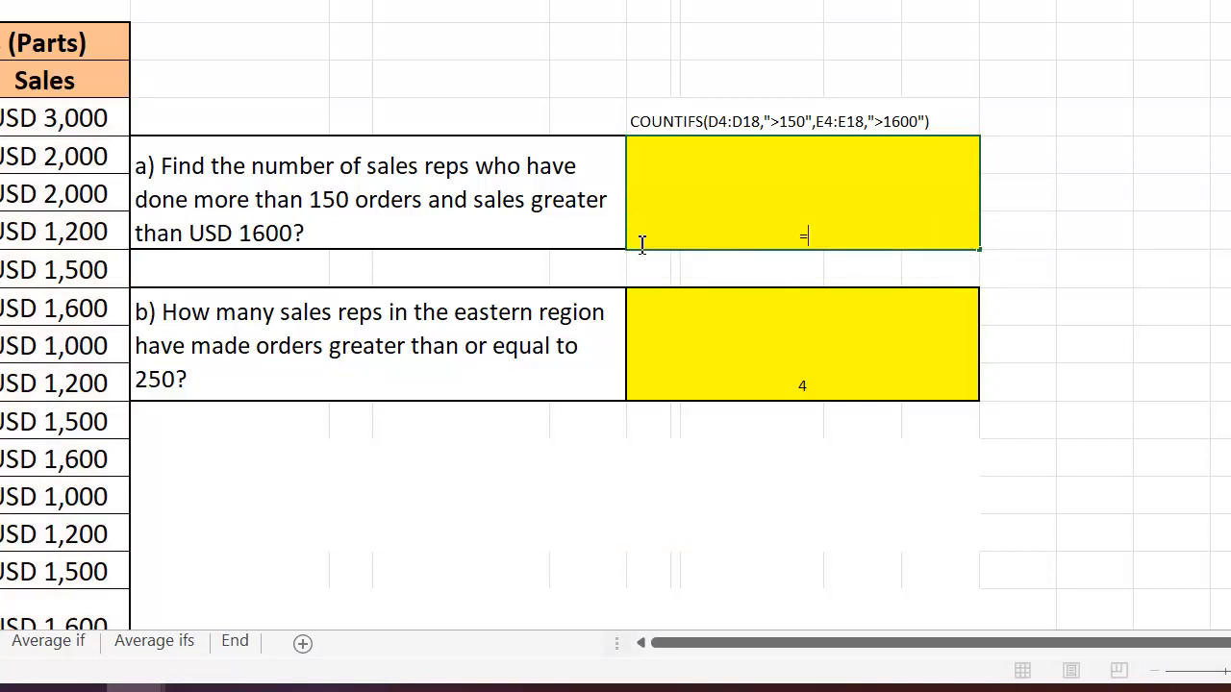
type("counti")
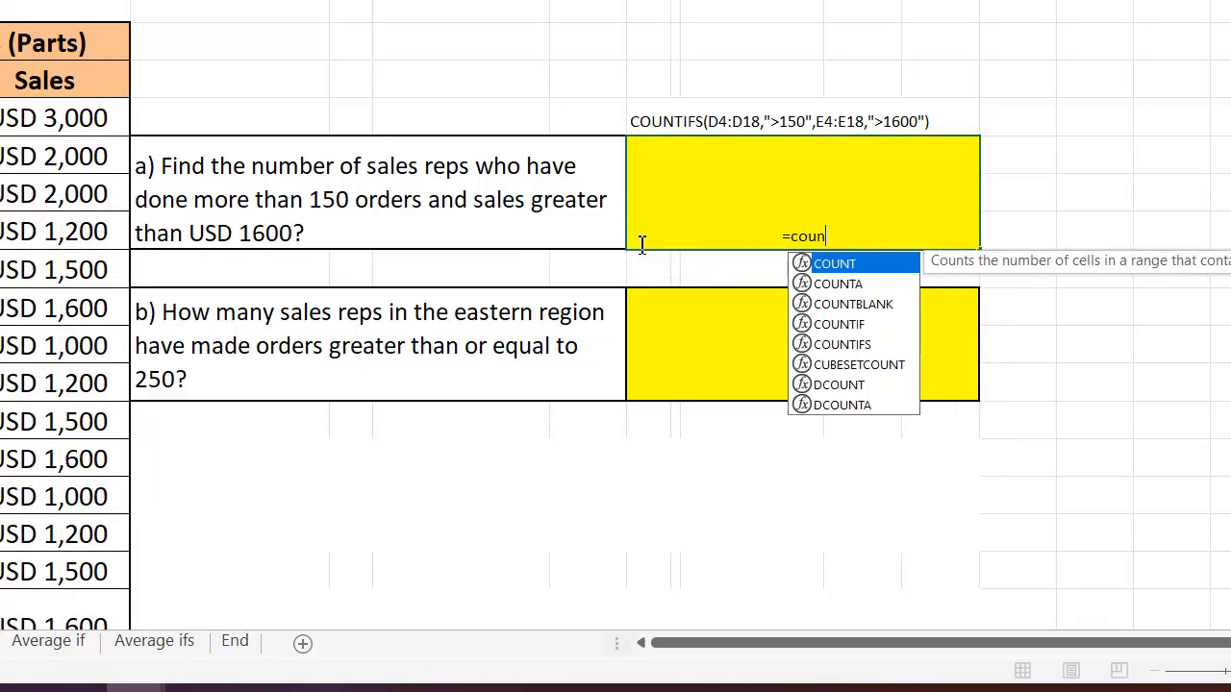
type("fs")
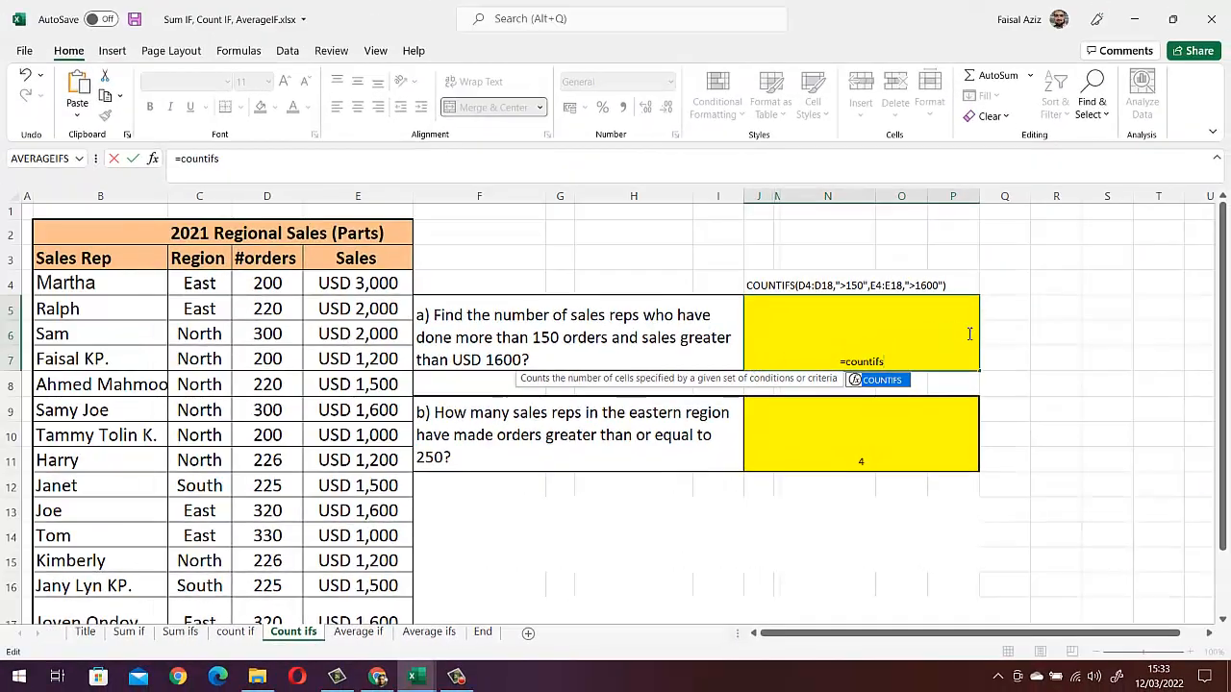
double_click(885, 380)
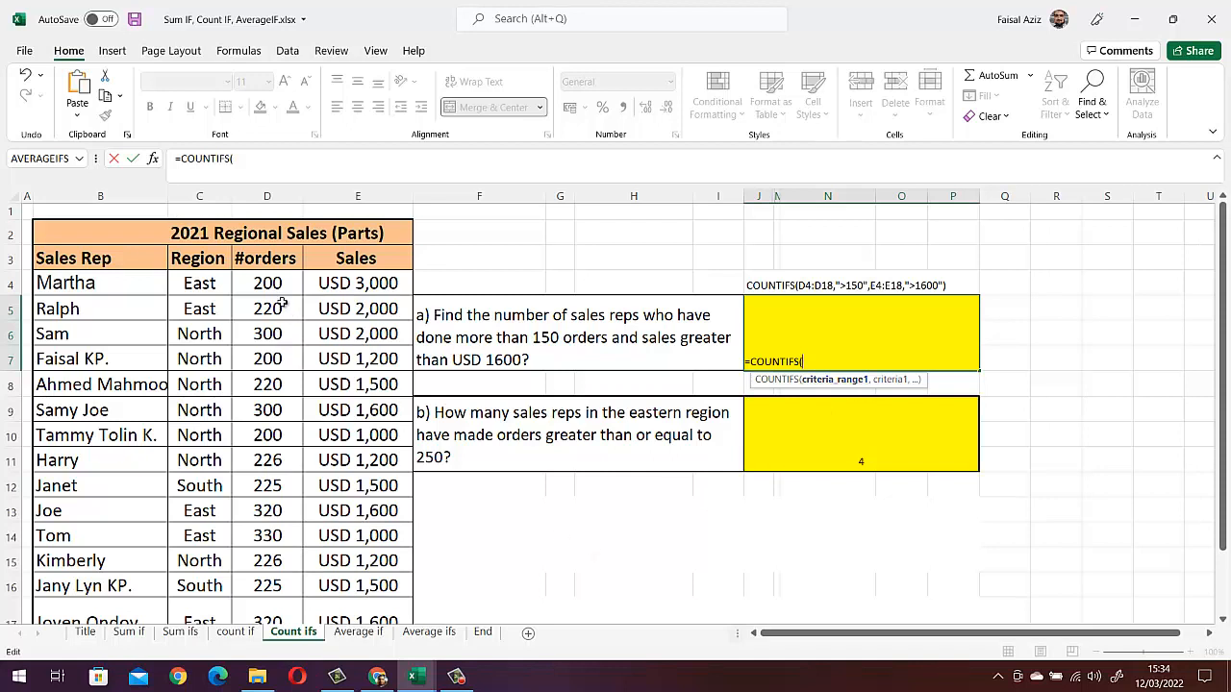
left_click_drag(293, 283, 273, 600)
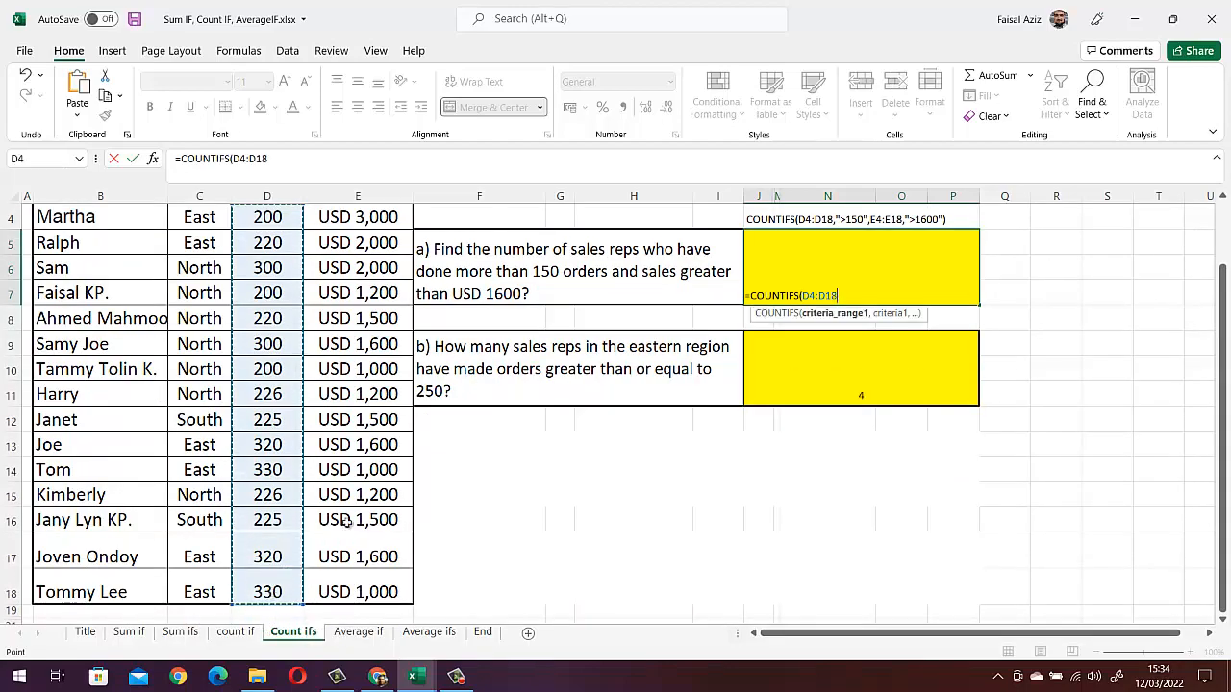
scroll(384, 495, "up", 1)
type(",")
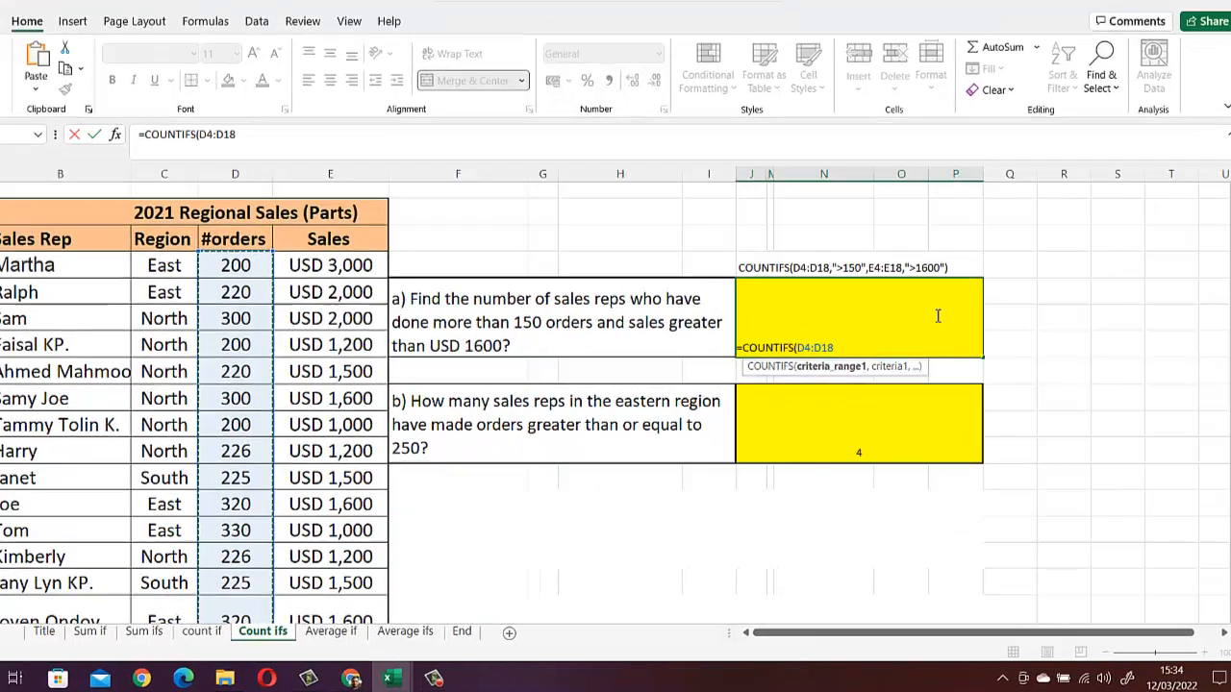
type("\"")
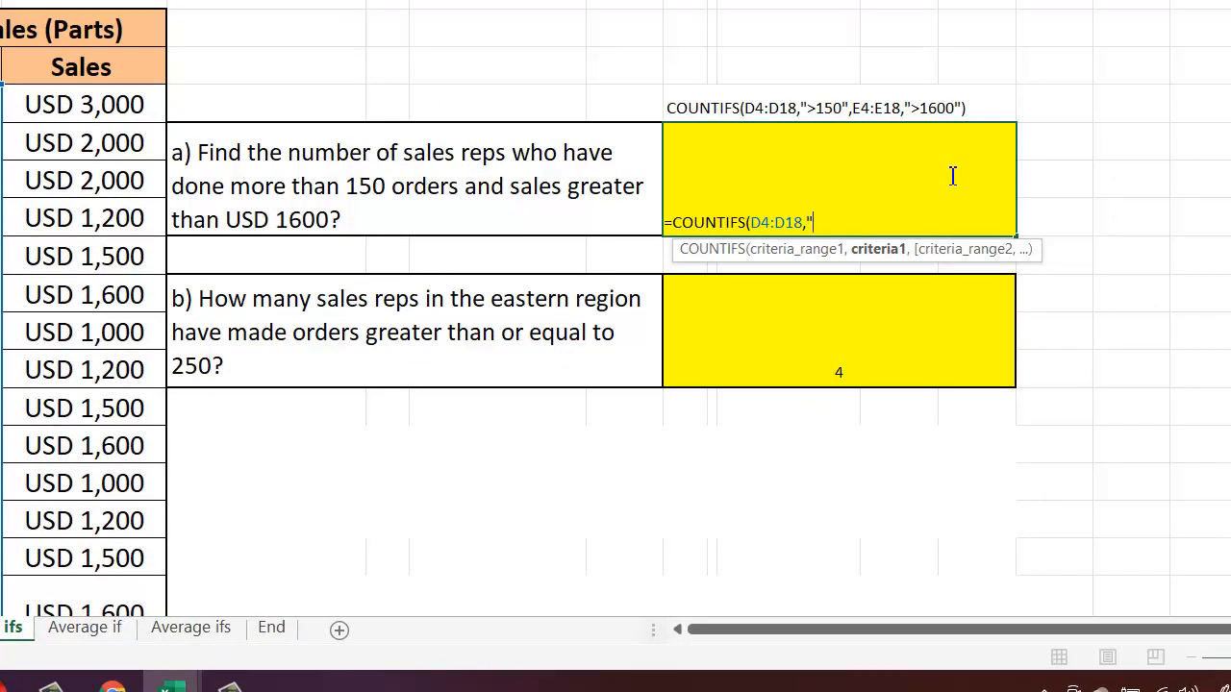
type(">150\",")
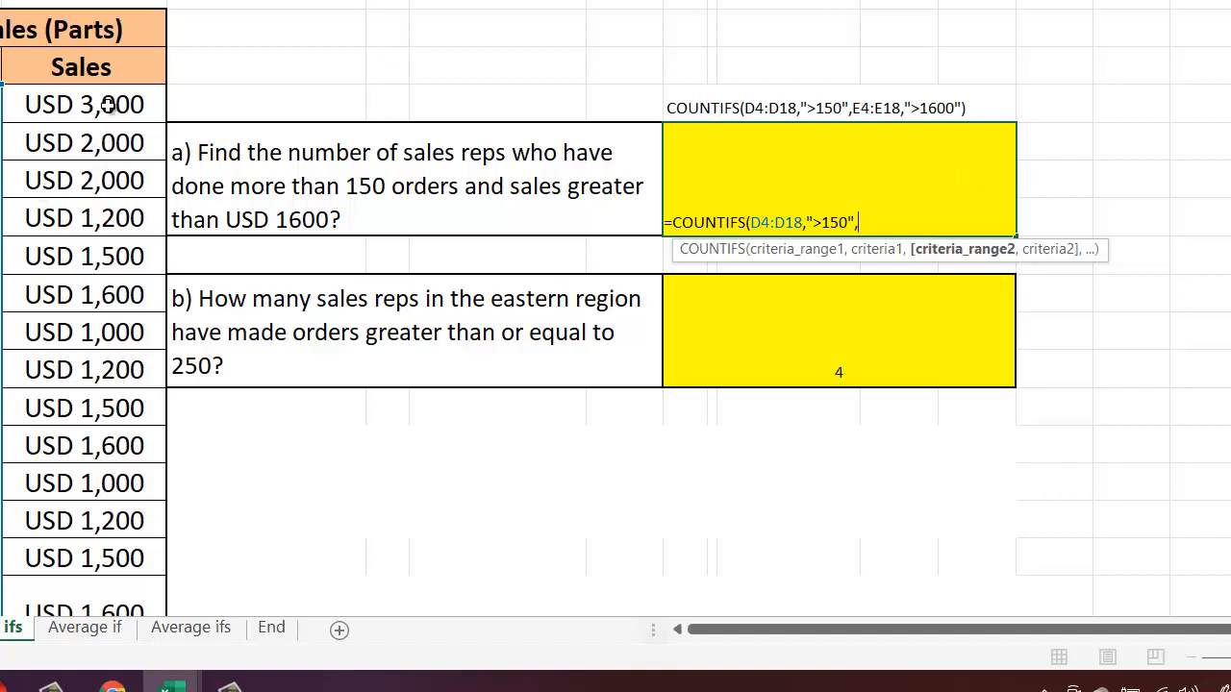
Complete the COUNTIFS formula in J5 with E4:E18 as the second range and ">1600" as its criterion
left_click_drag(109, 106, 97, 568)
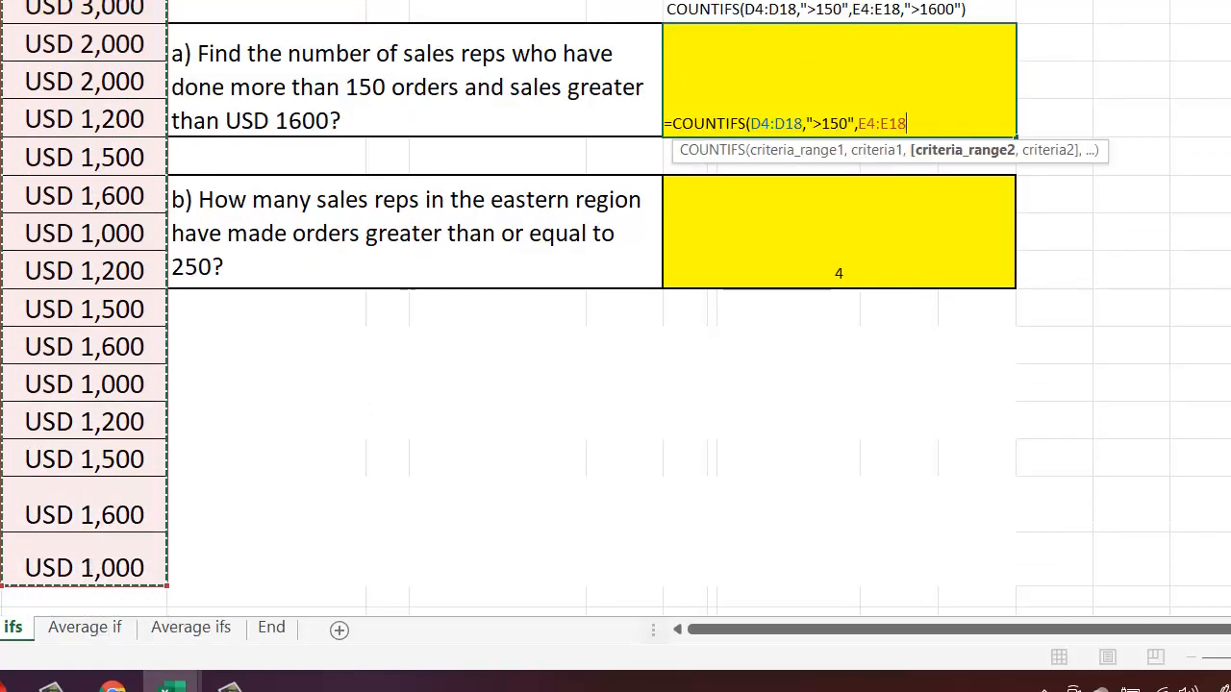
type(",")
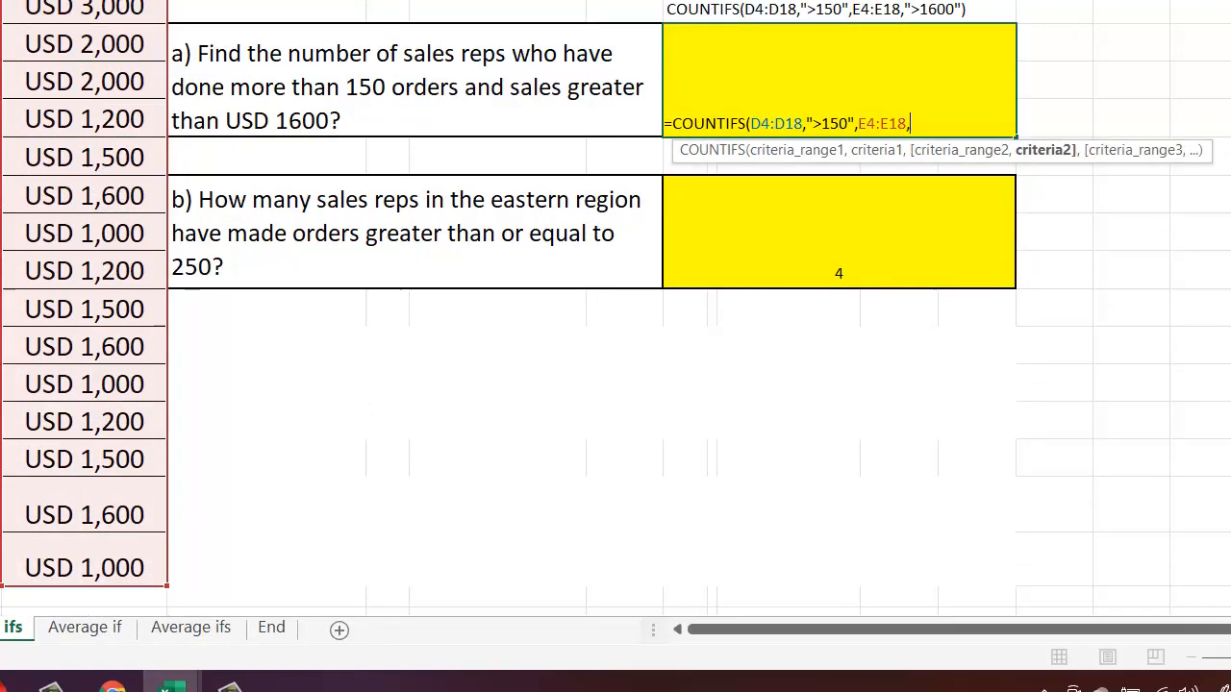
type("\">1600\")")
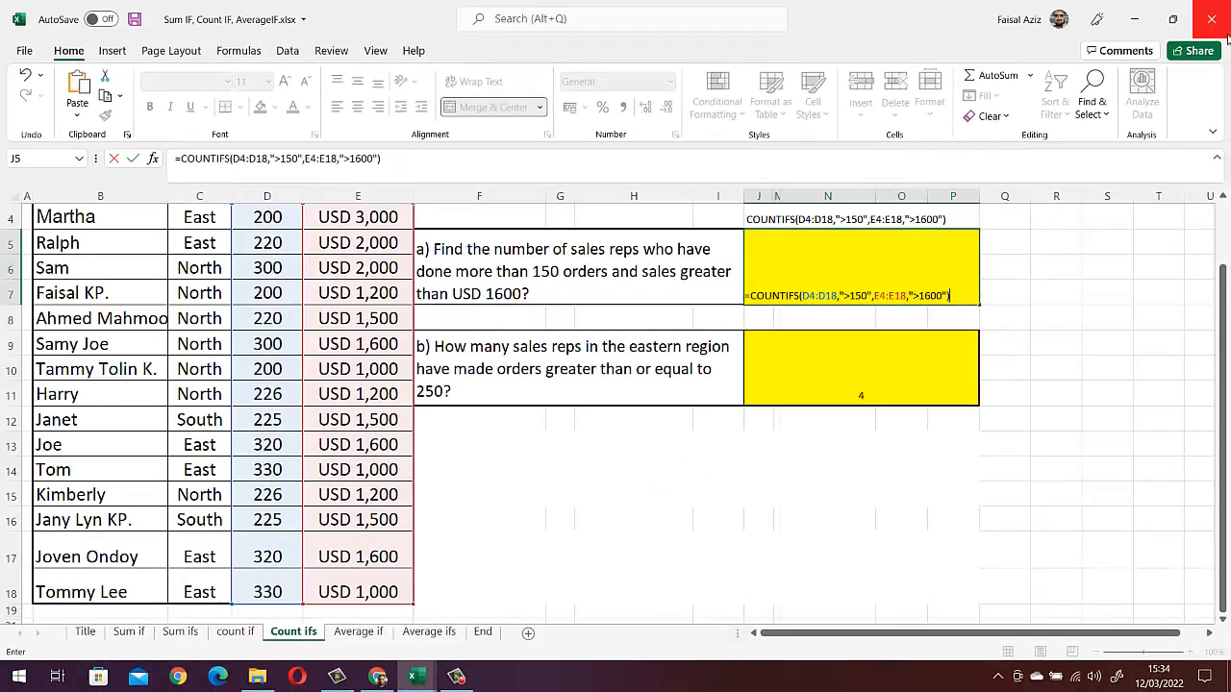
key("Return")
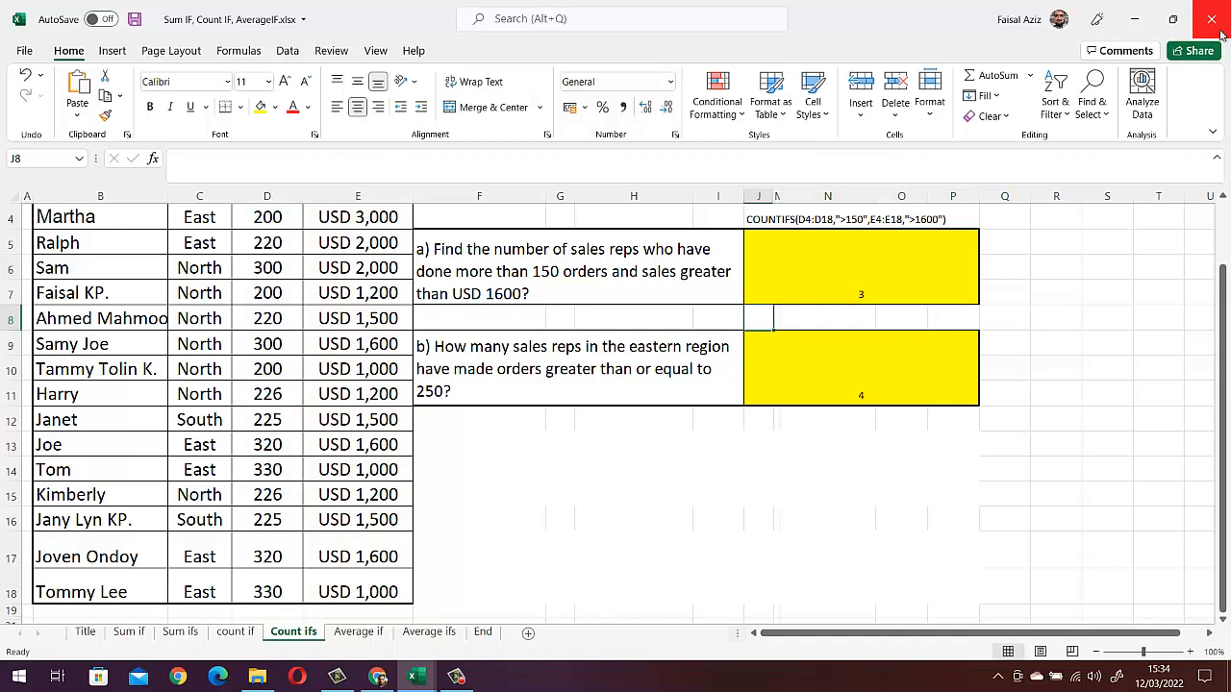
Enlarge the COUNTIFS result in J5 to font size 28
left_click(860, 283)
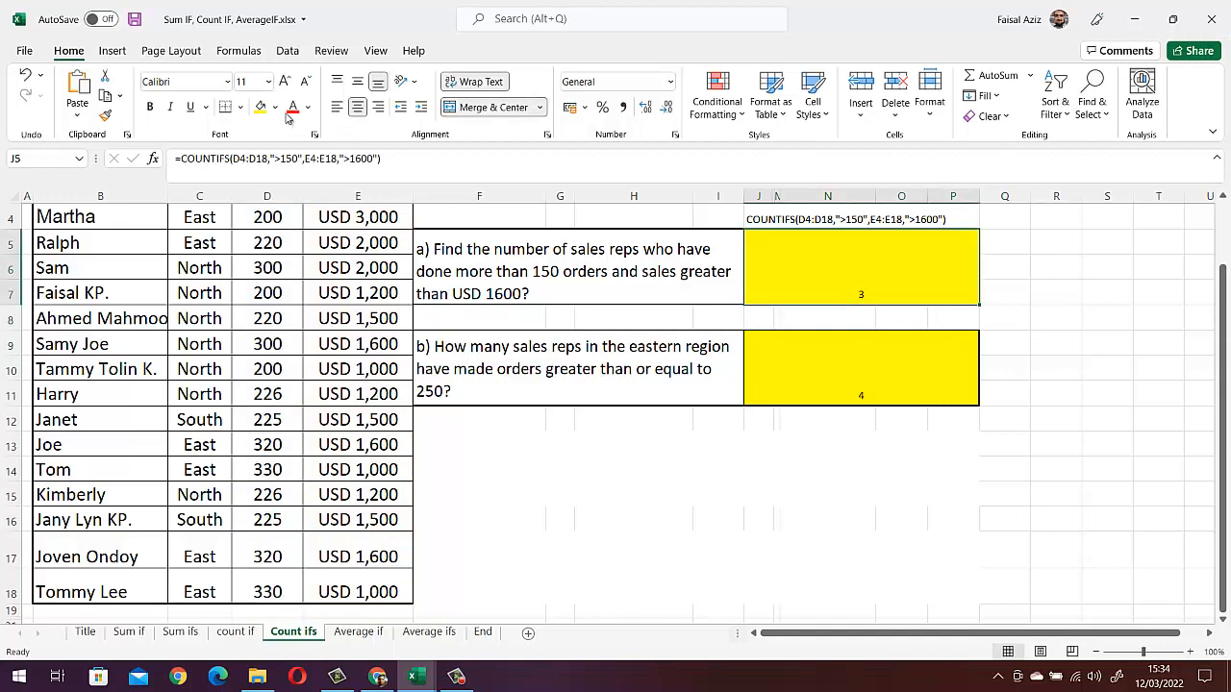
left_click(268, 82)
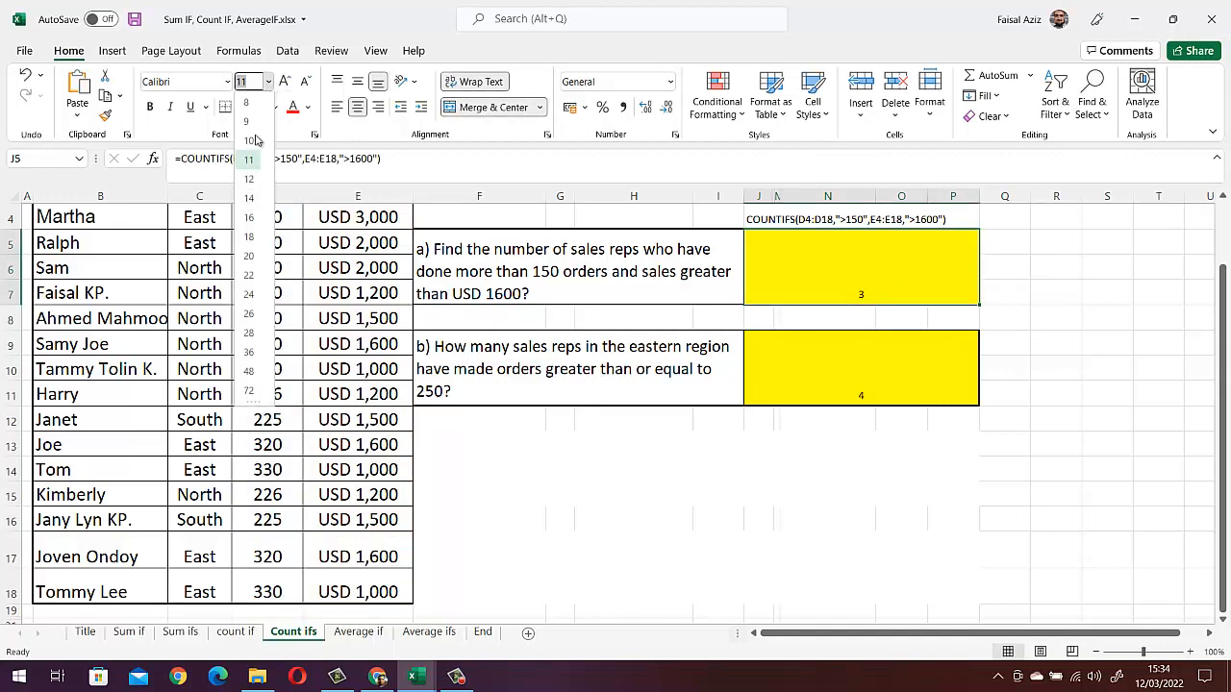
left_click(248, 333)
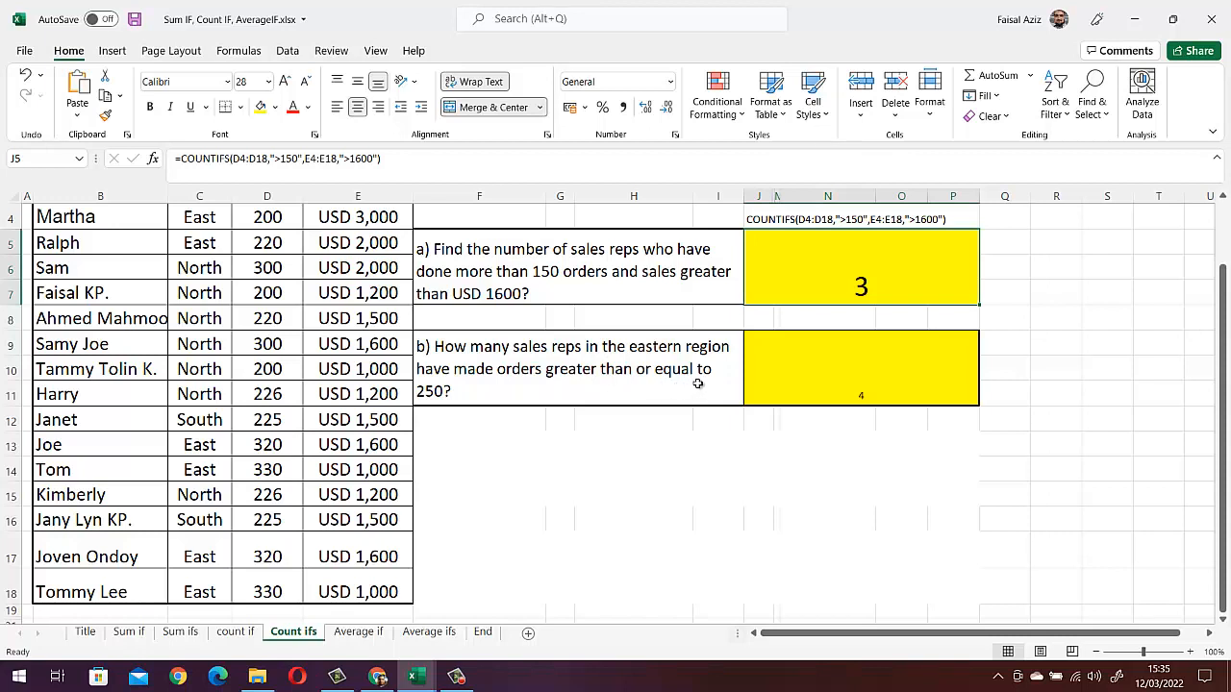
Replace question b's answer in J9 with a new COUNTIFS formula whose first condition is C4:C18 with "East"
left_click(862, 394)
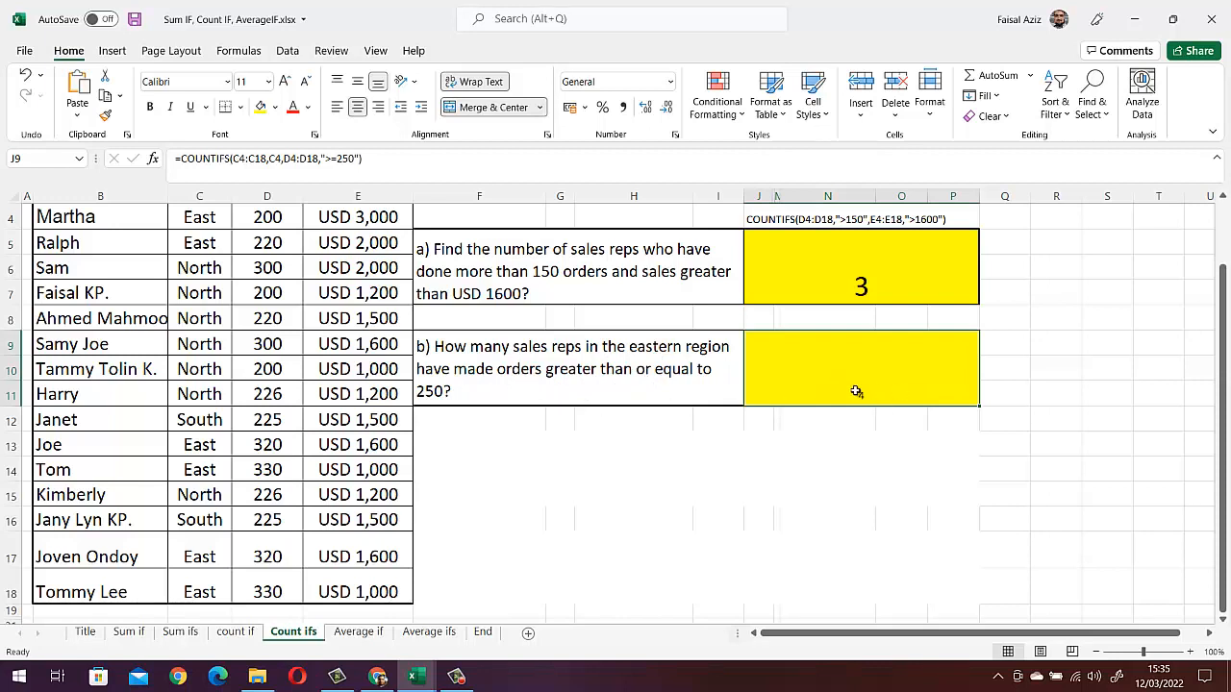
type("=")
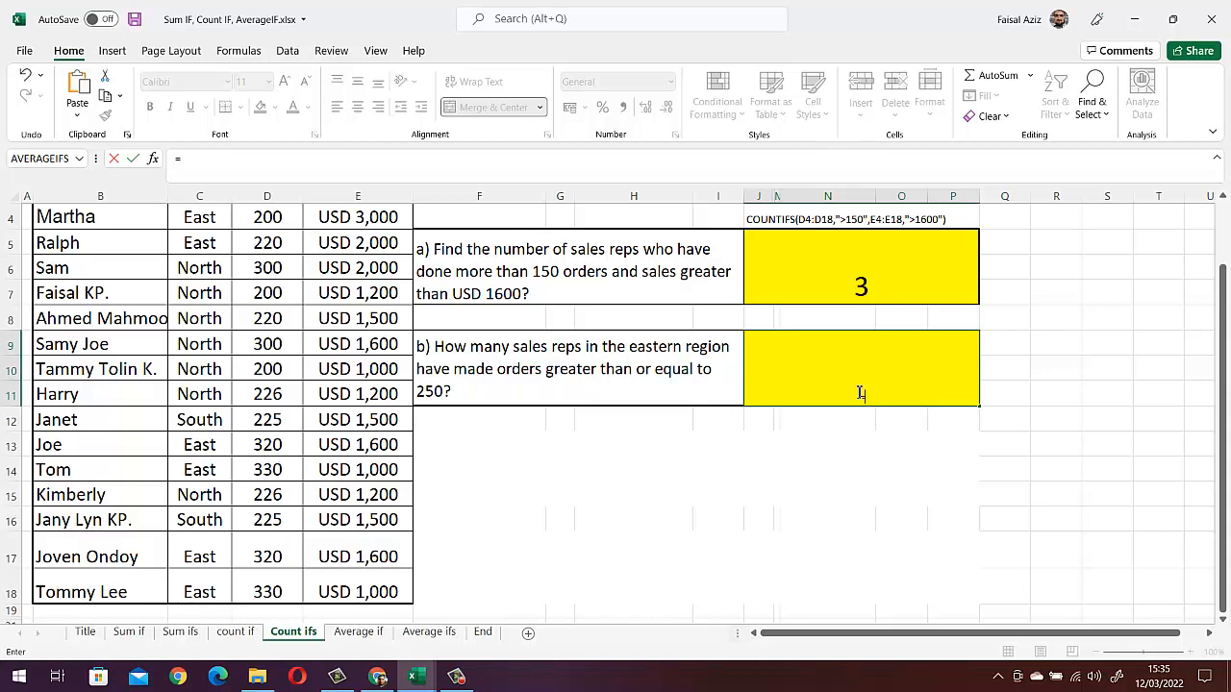
type("cou")
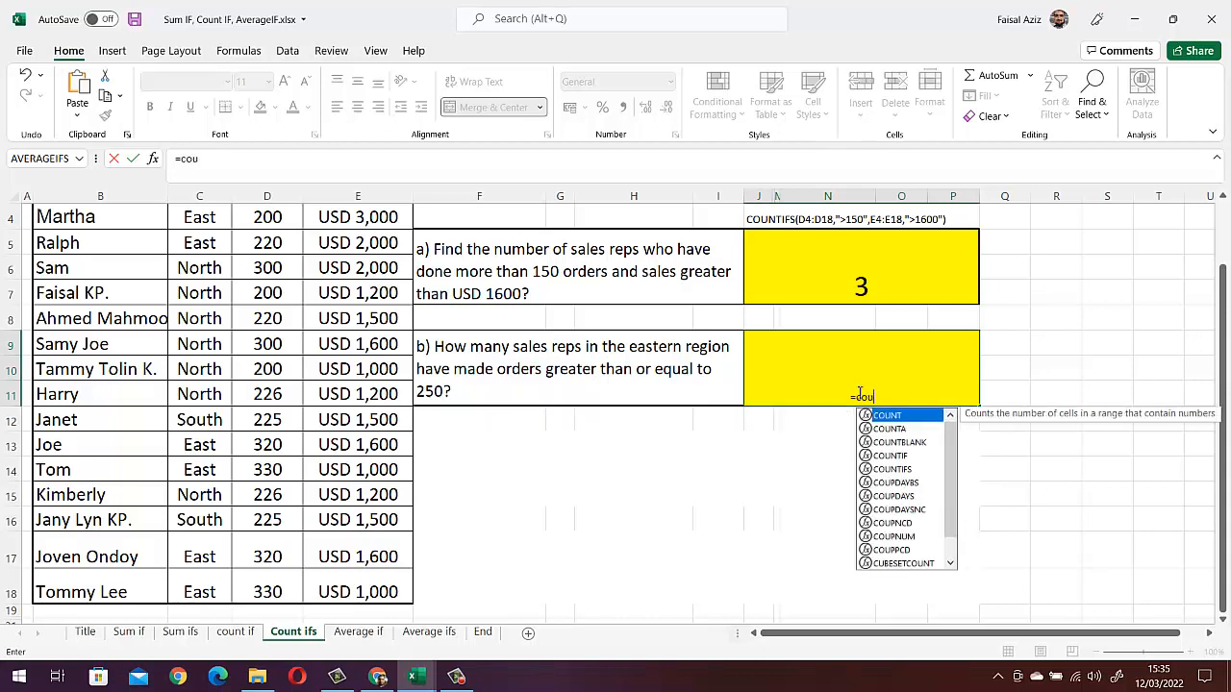
type("ntifs")
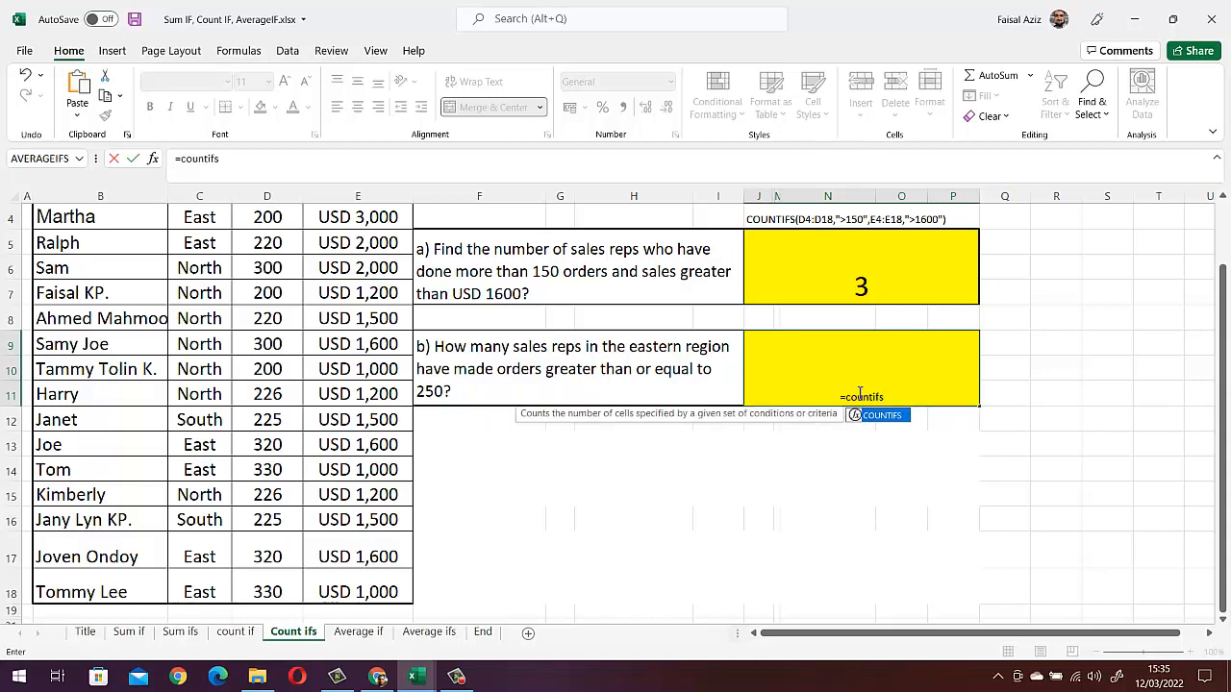
key("Tab")
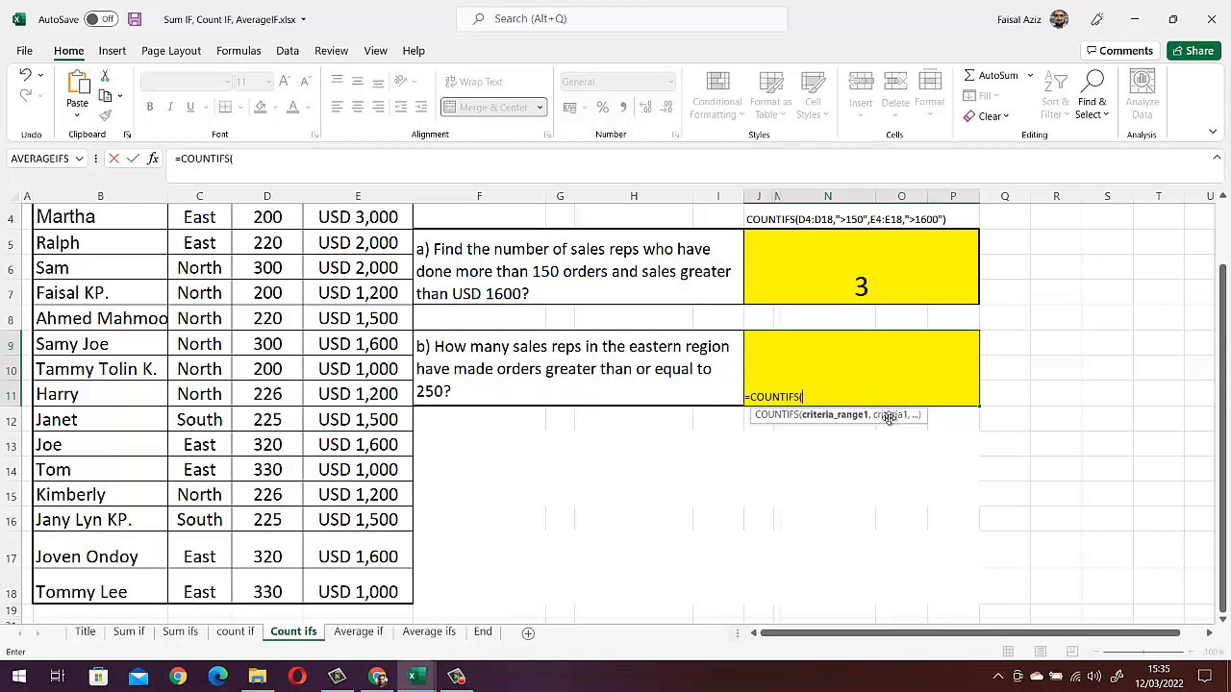
scroll(284, 361, "up", 1)
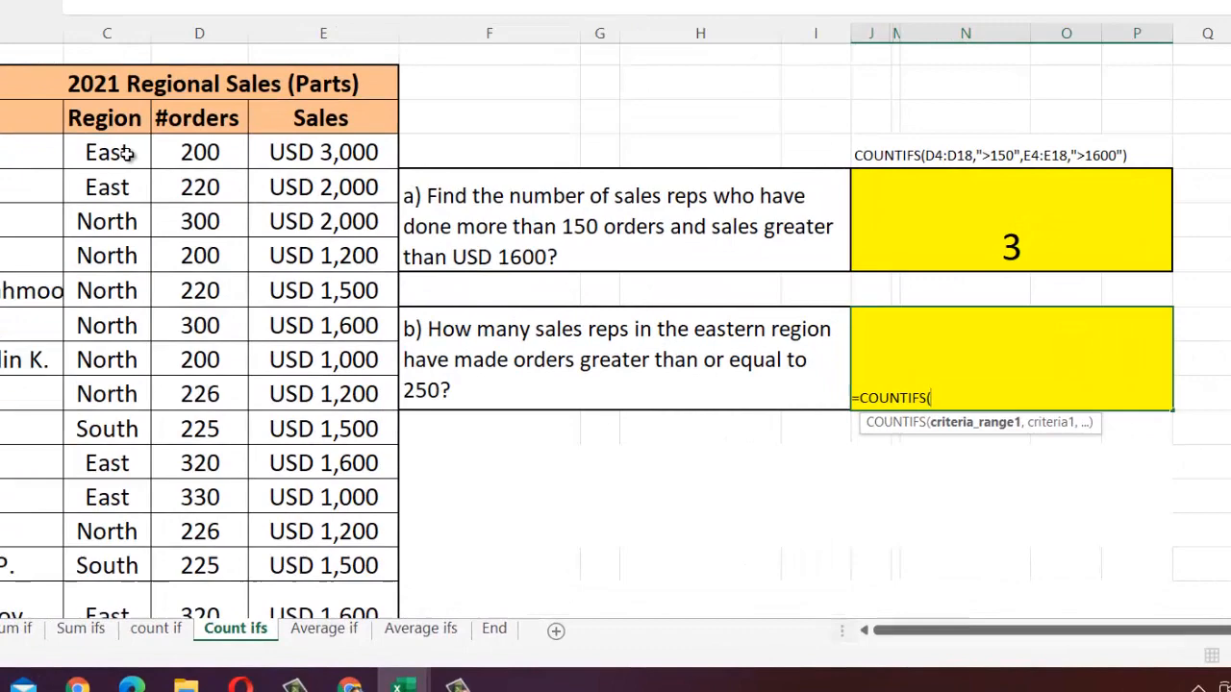
left_click_drag(199, 282, 192, 616)
left_click_drag(64, 606, 75, 543)
type(",")
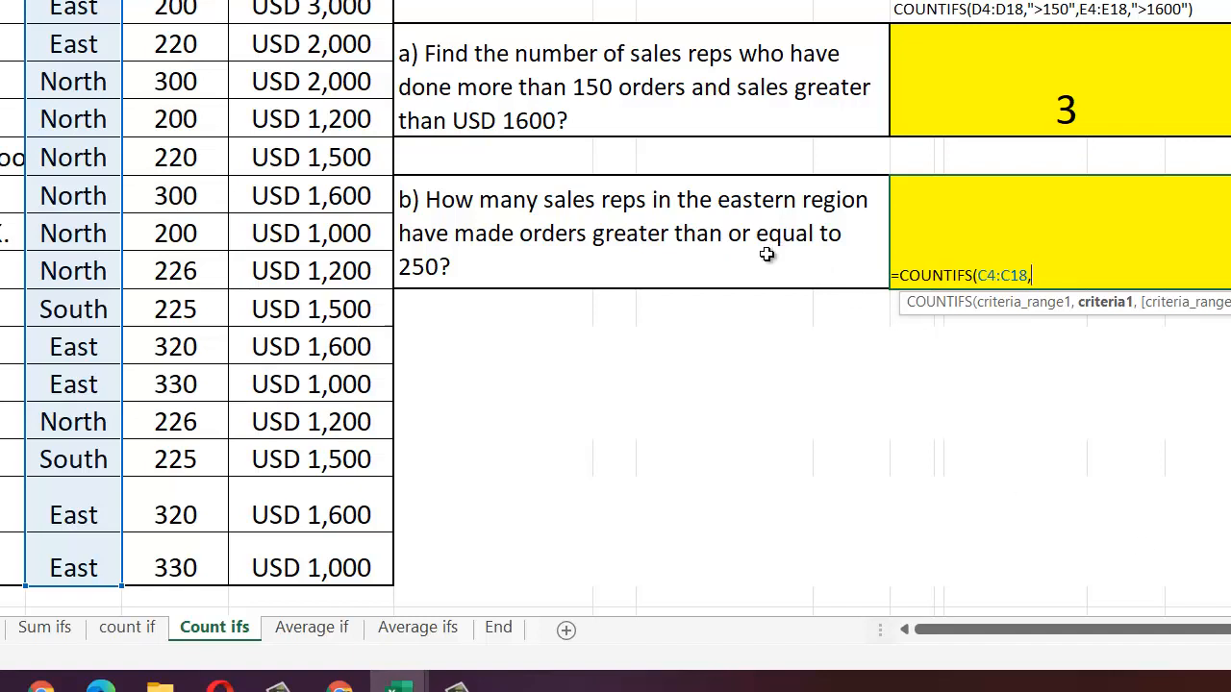
type("\"East\",")
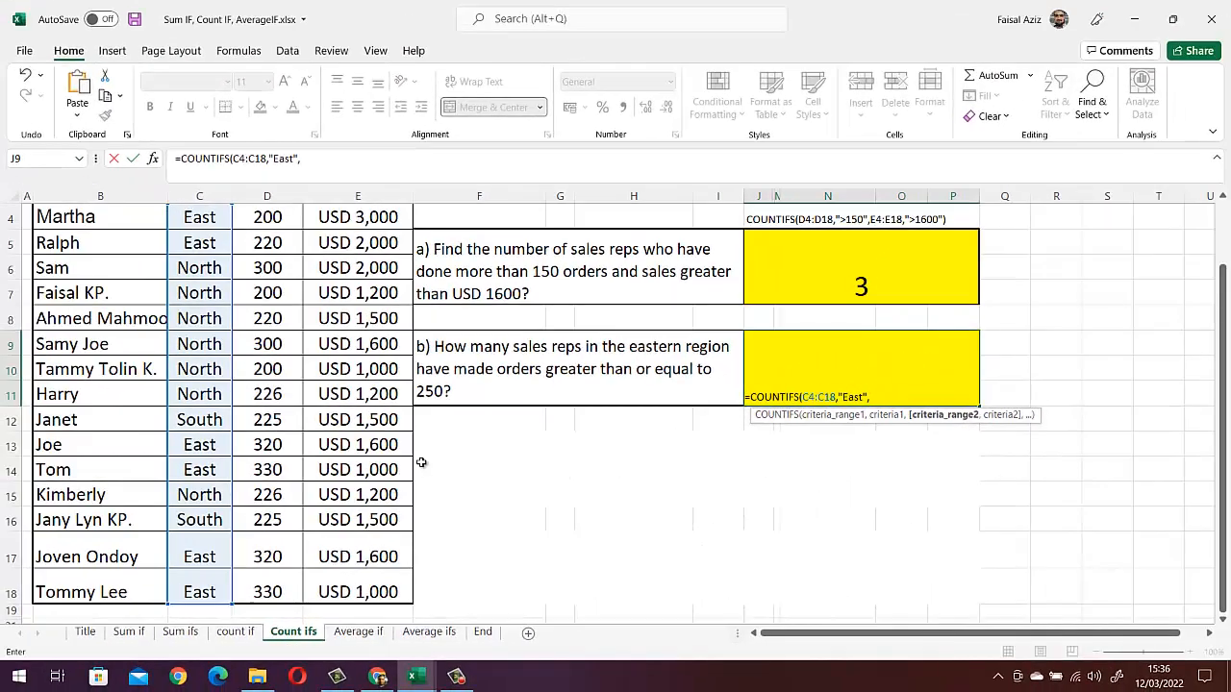
Complete the COUNTIFS formula in J9 with D4:D18 as the second range and ">=250" as its criterion
scroll(448, 472, "up", 1)
left_click_drag(269, 281, 272, 584)
type(",")
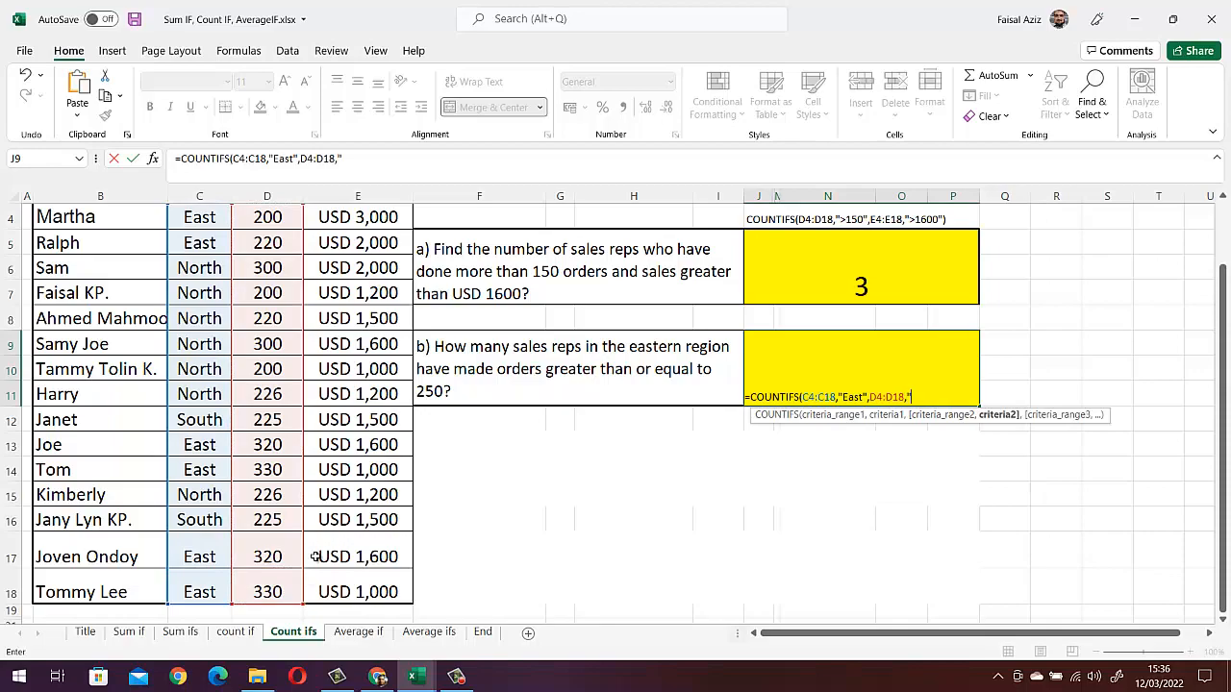
type("\"")
type(">")
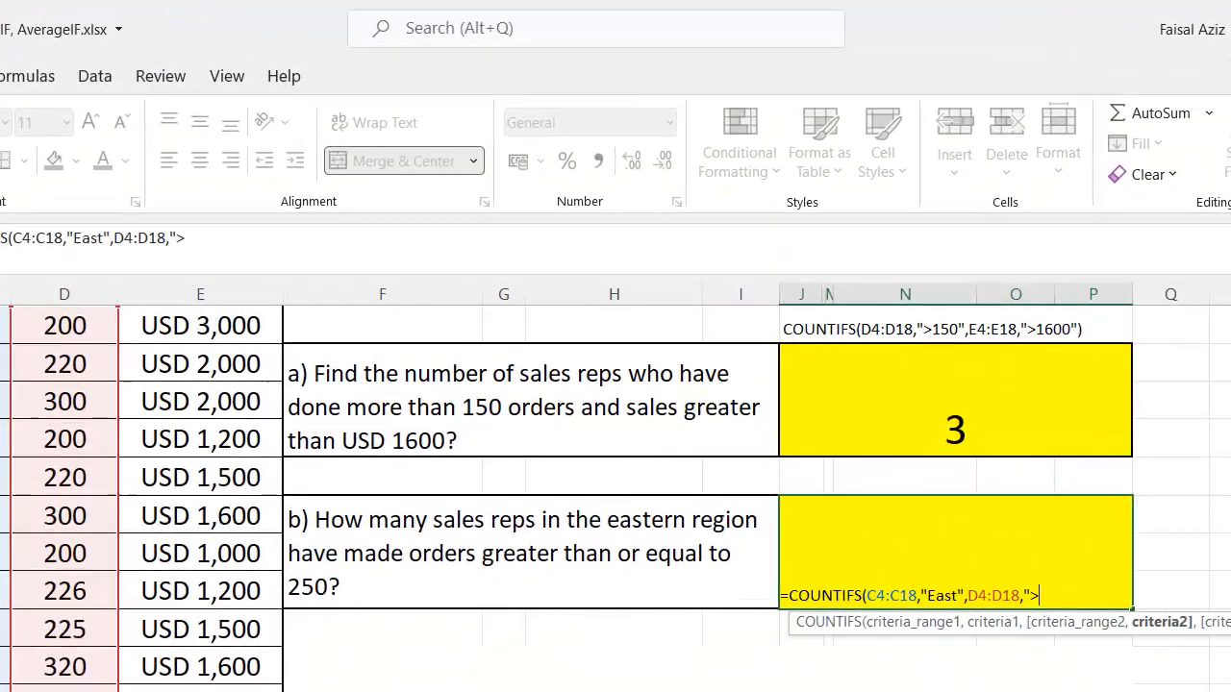
type("=250\")")
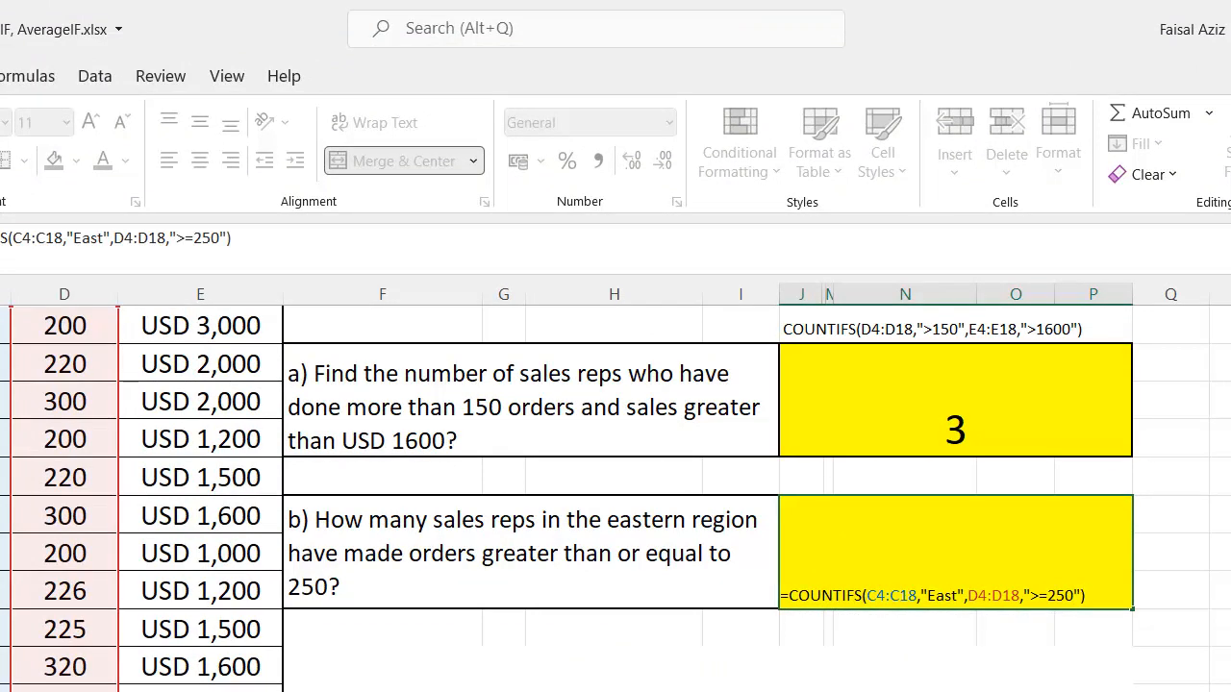
key("Return")
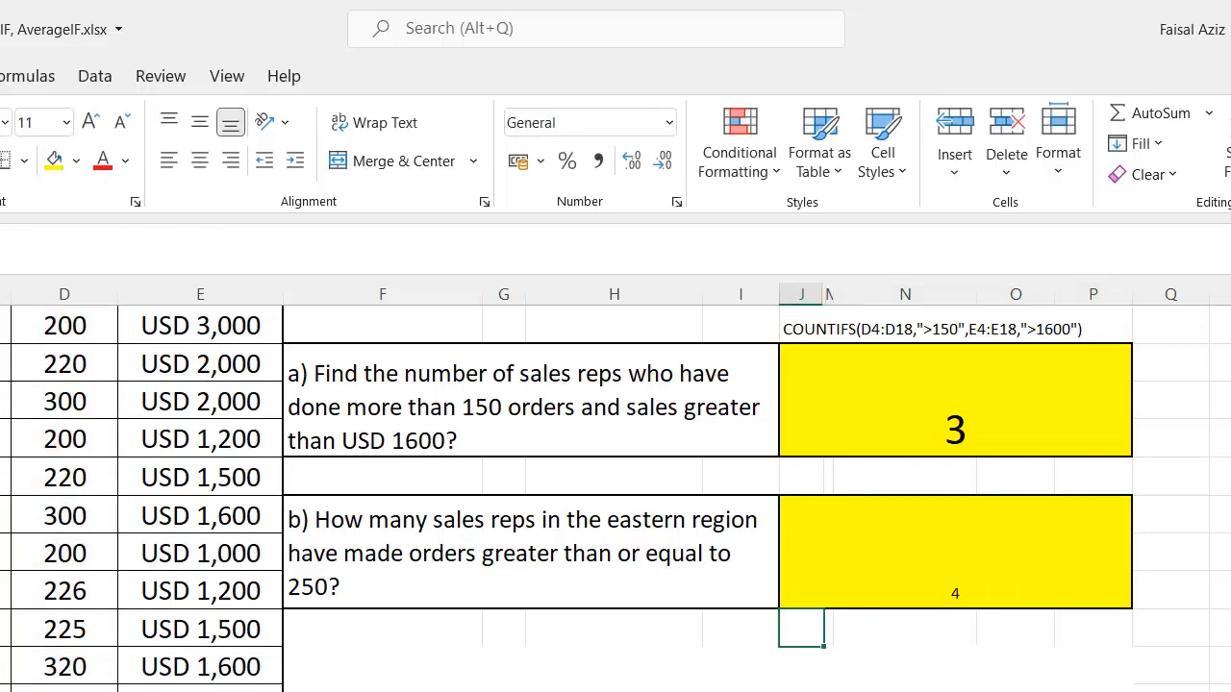
Enlarge the COUNTIFS result in J9 to font size 28
left_click(955, 584)
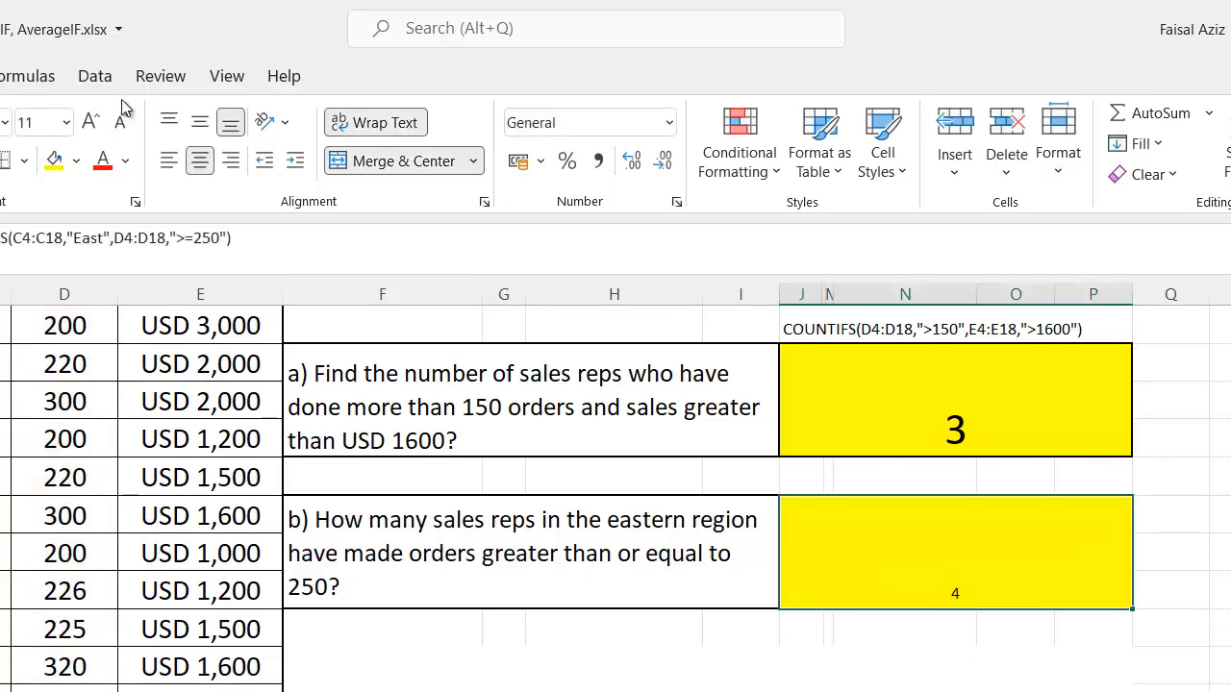
left_click(66, 122)
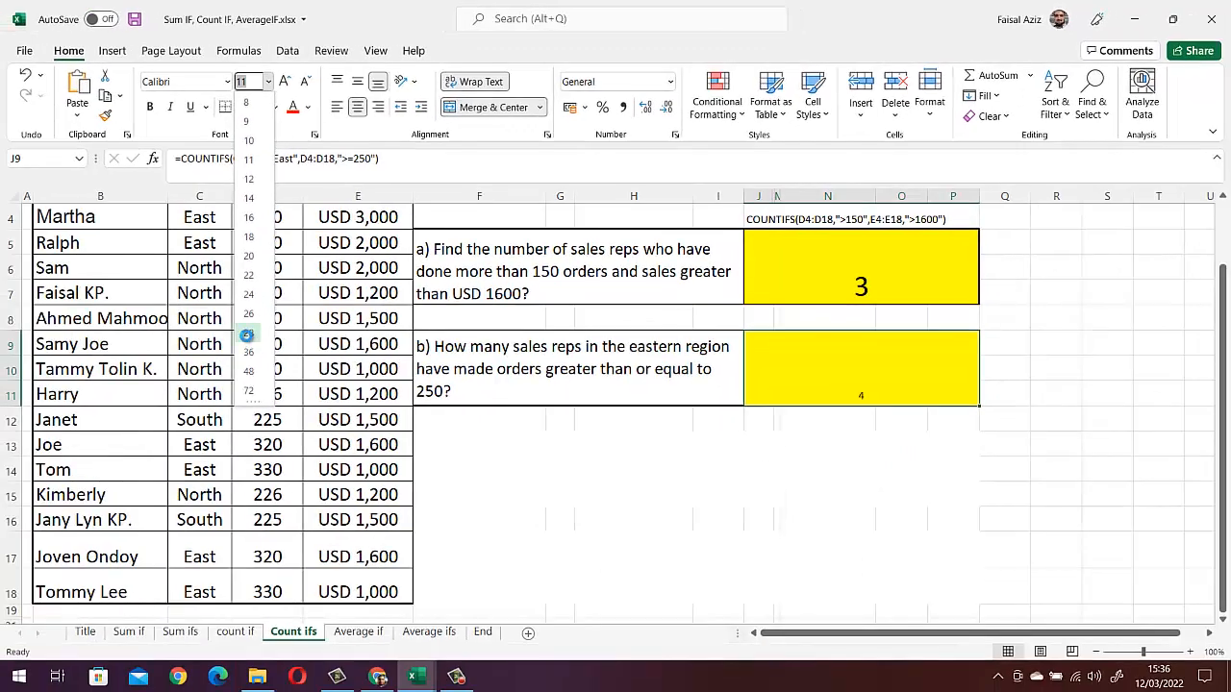
left_click(192, 377)
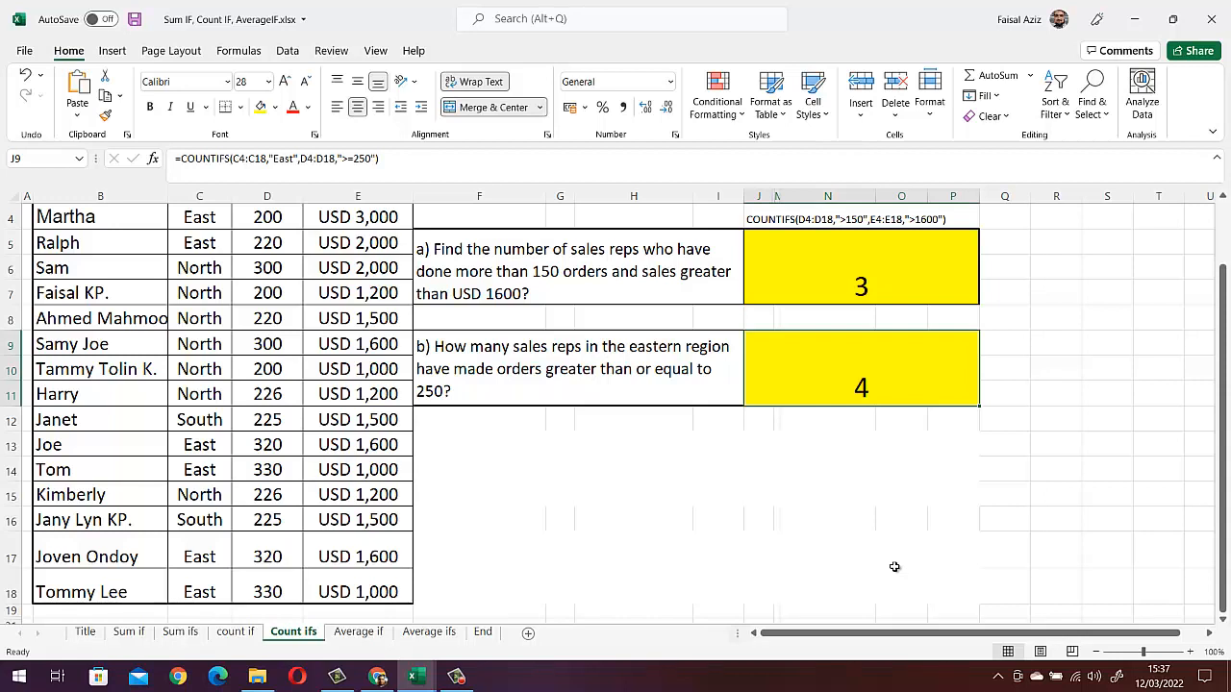
On the Average if sheet, replace question a's answer in N2 with a new AVERAGEIF formula using C3:C23 as its range
left_click(359, 632)
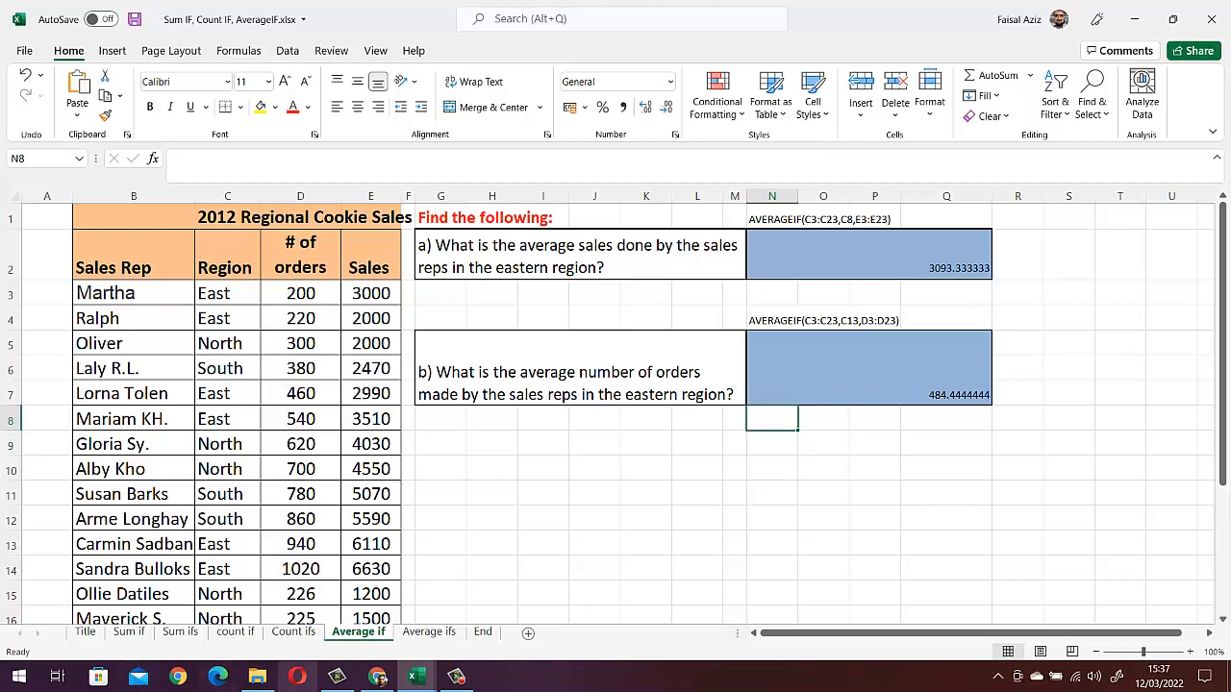
mouse_move(377, 676)
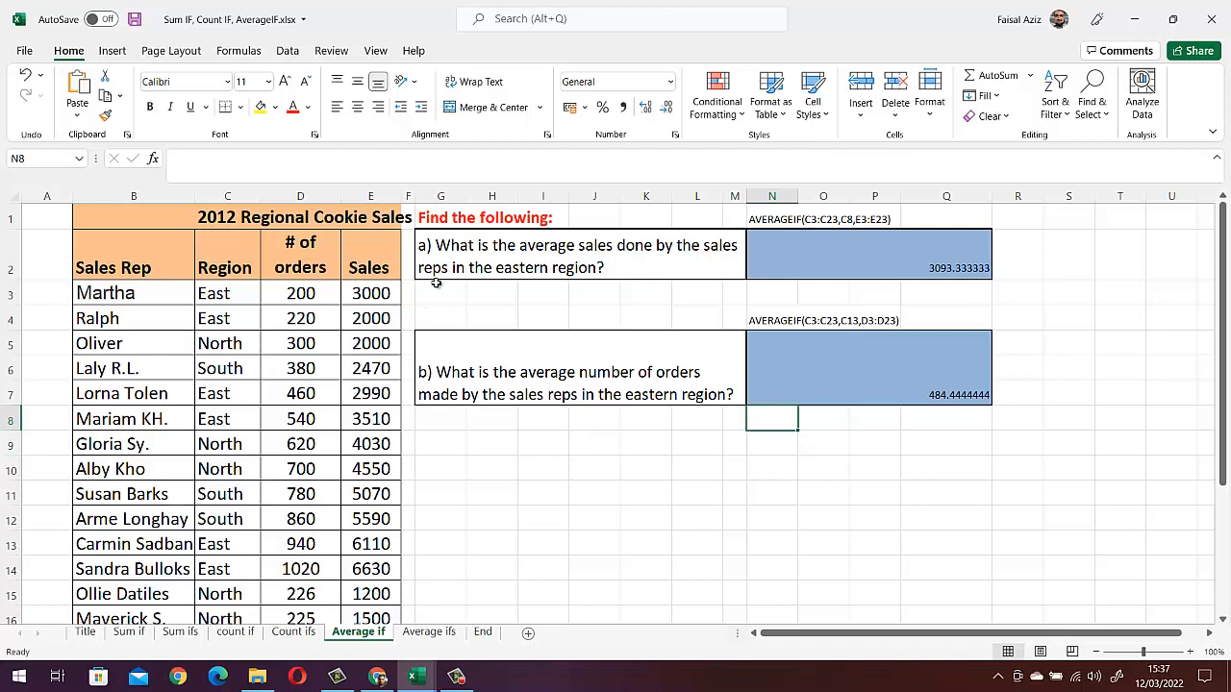
left_click(877, 263)
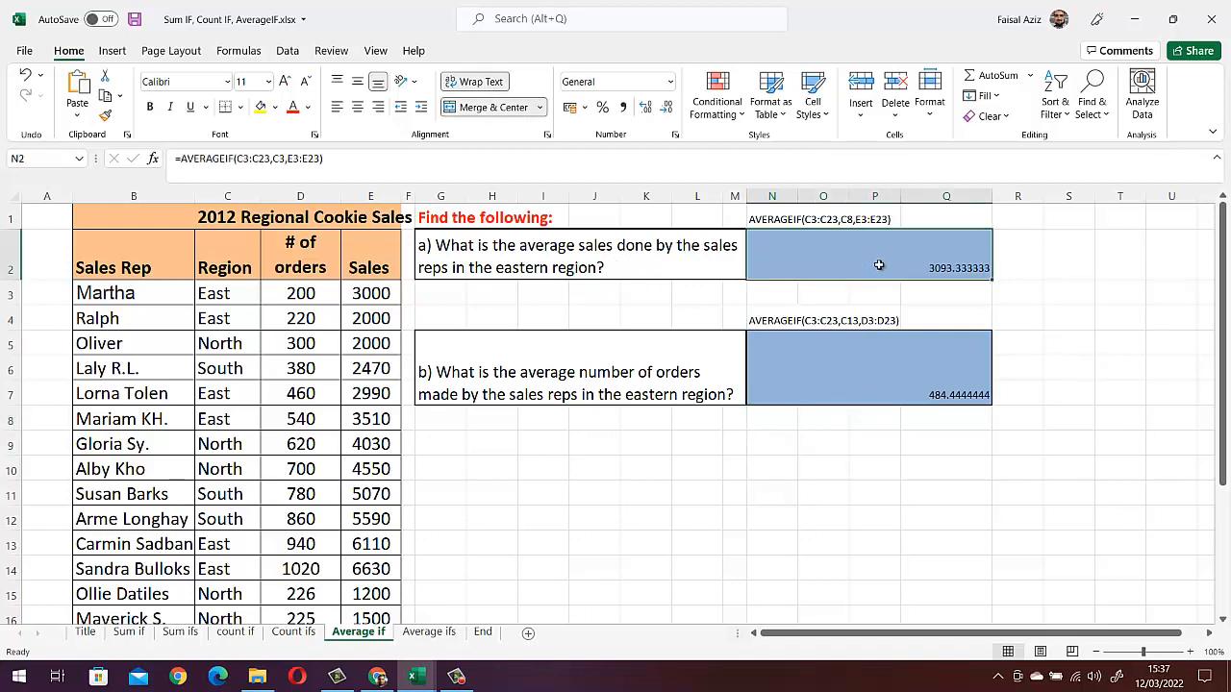
type("=")
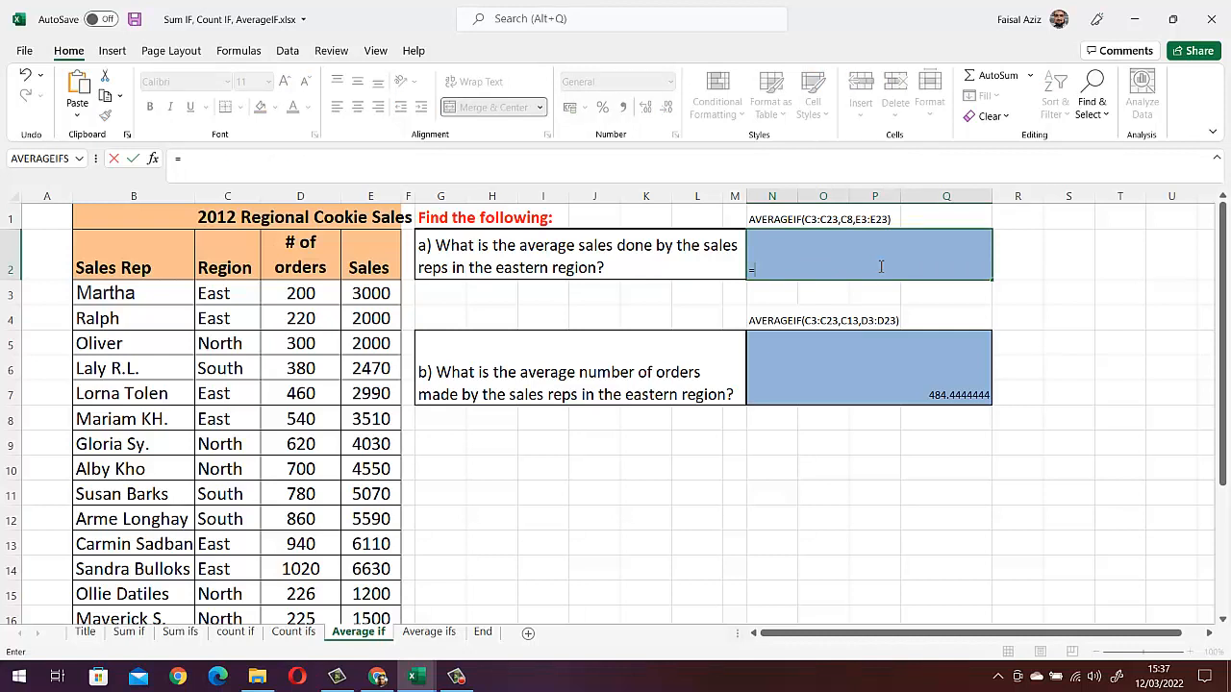
type("aver")
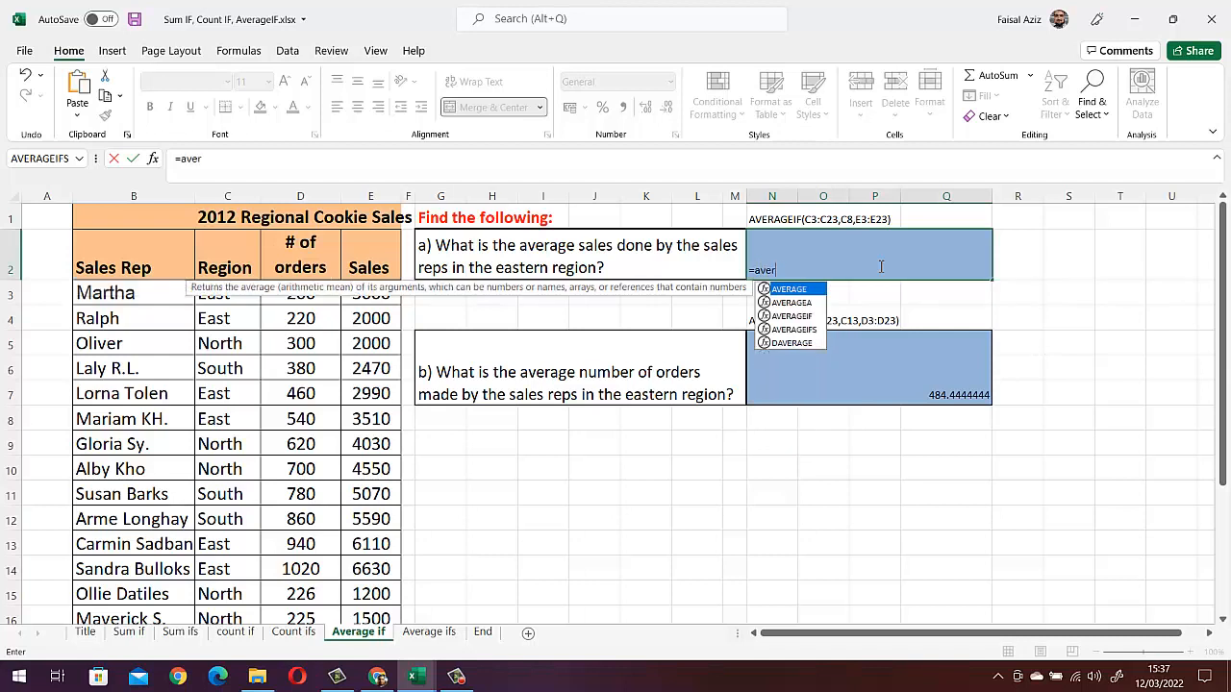
type("ageif")
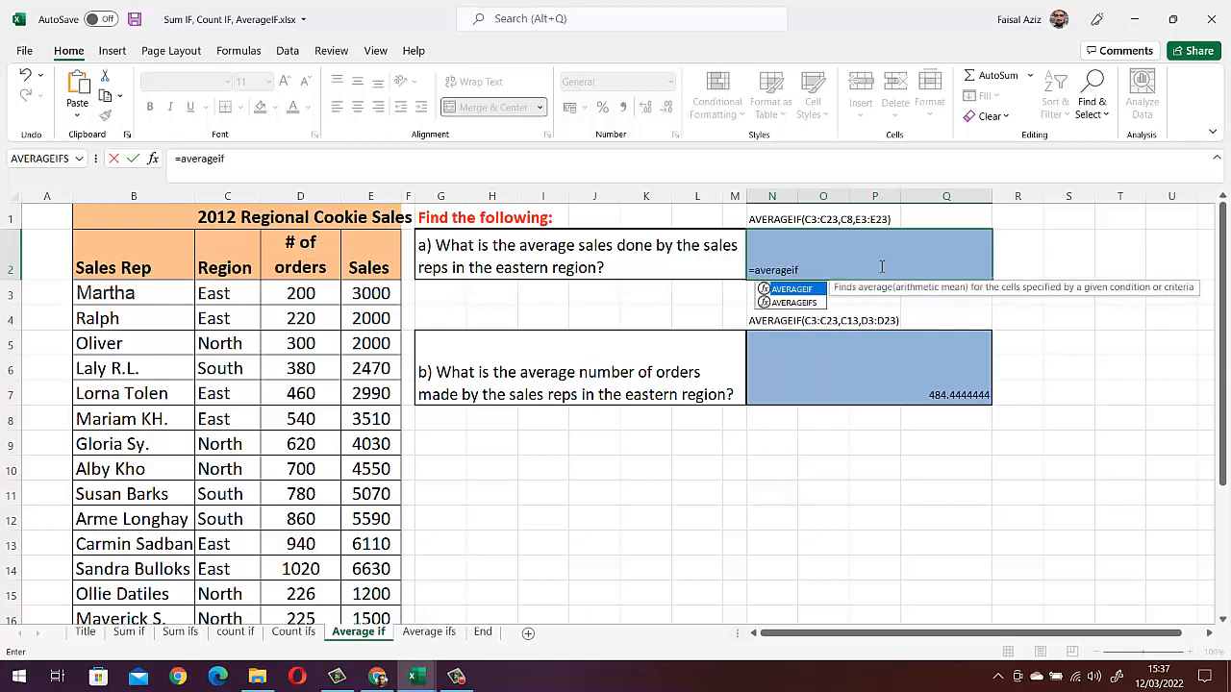
double_click(810, 291)
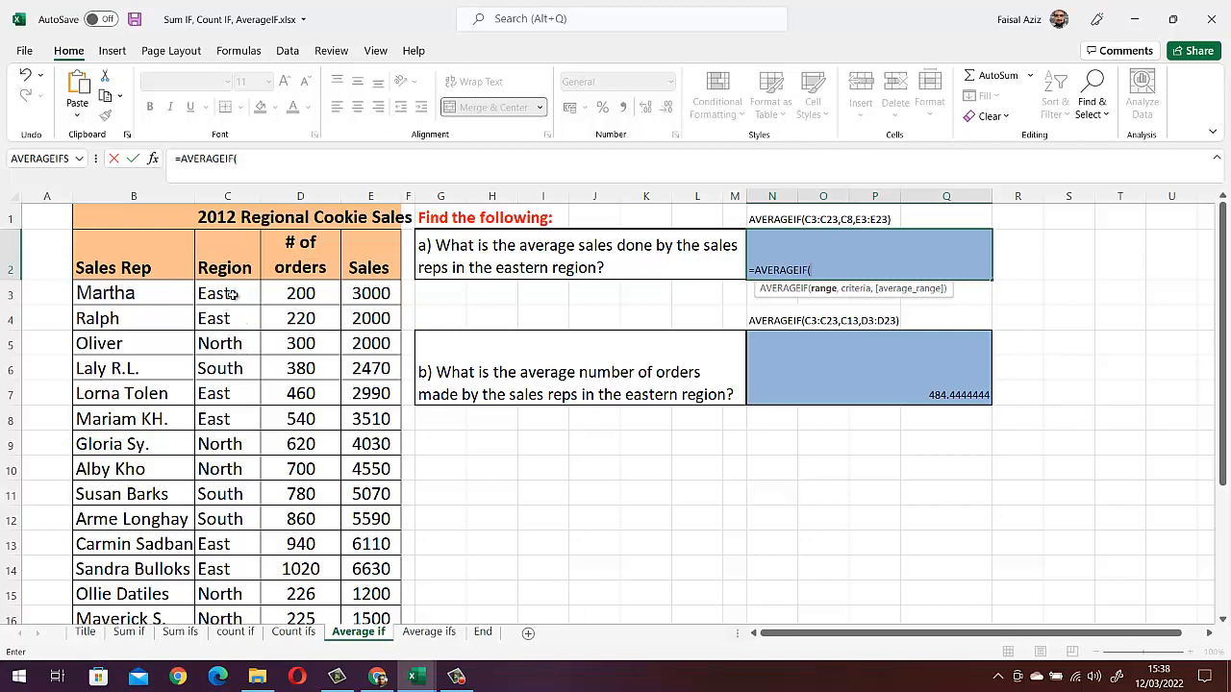
left_click_drag(231, 294, 238, 540)
scroll(626, 484, "up", 3)
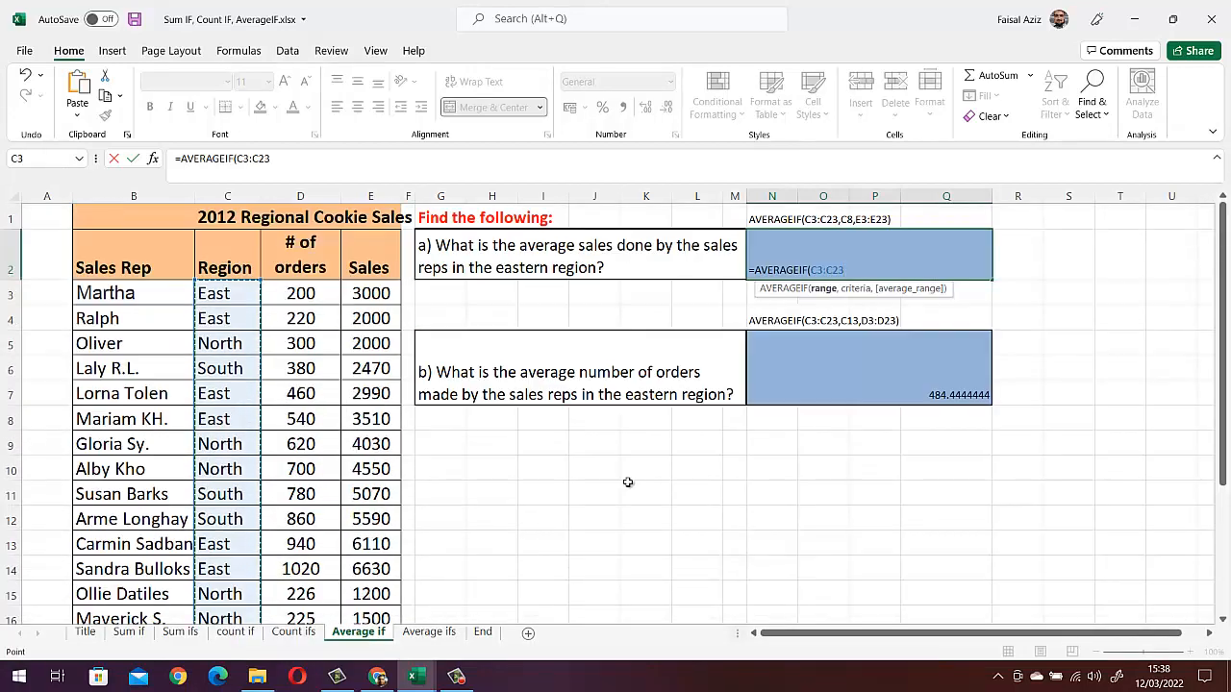
Complete the AVERAGEIF formula in N2 with C3 as the criterion and E3:E23 as the average range
type(",")
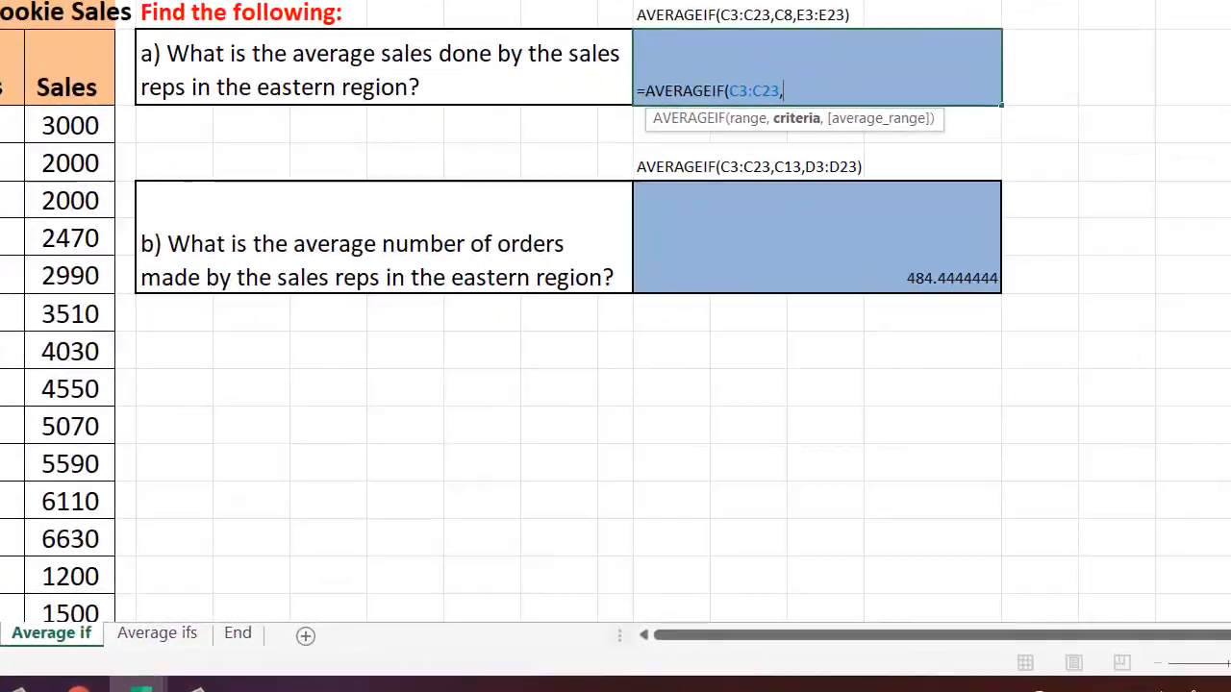
type("C3")
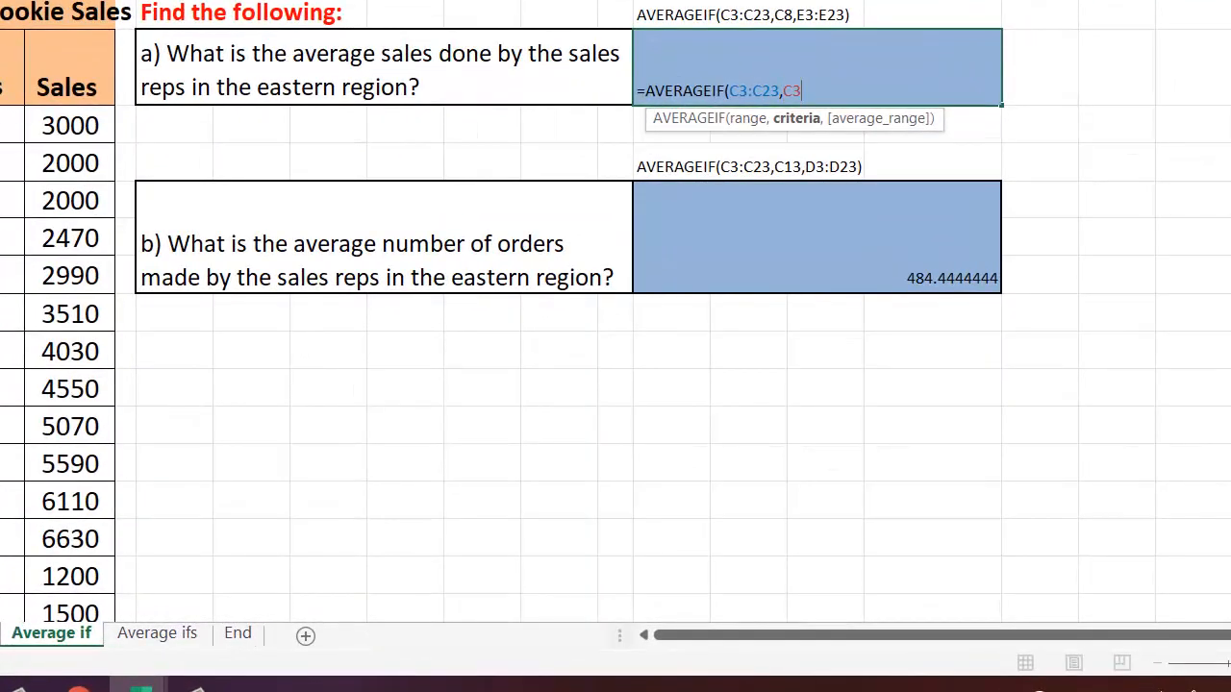
type(",")
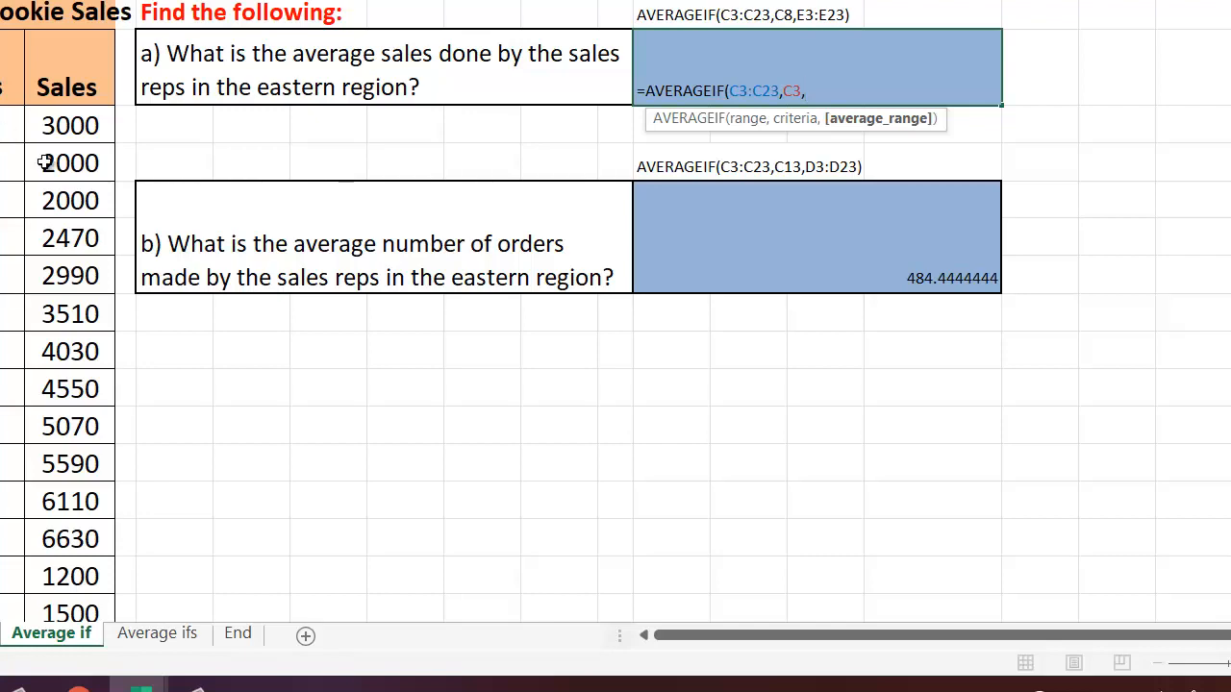
left_click_drag(80, 245, 69, 574)
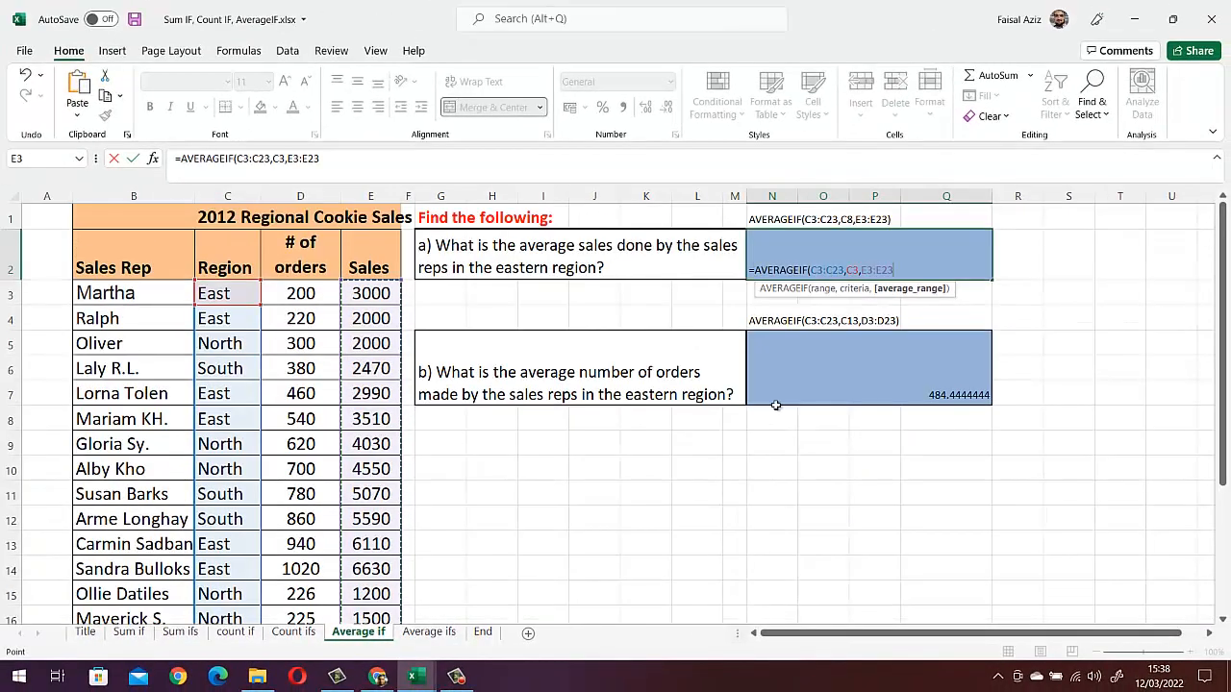
type(")")
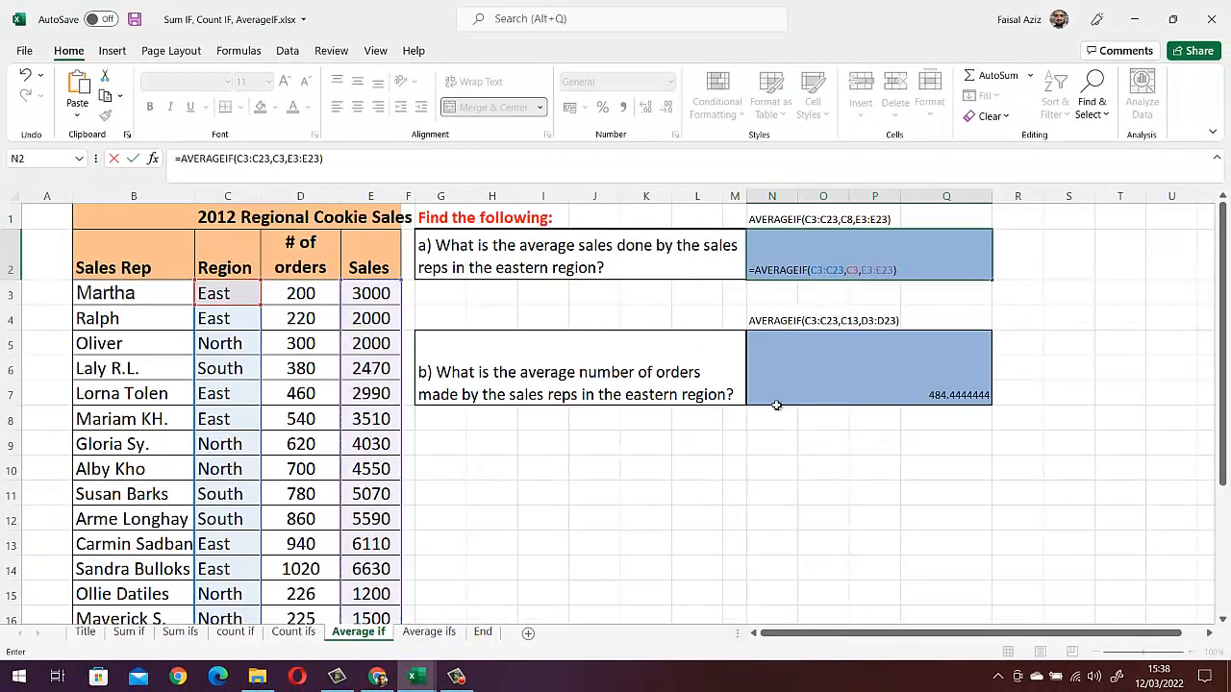
key("Return")
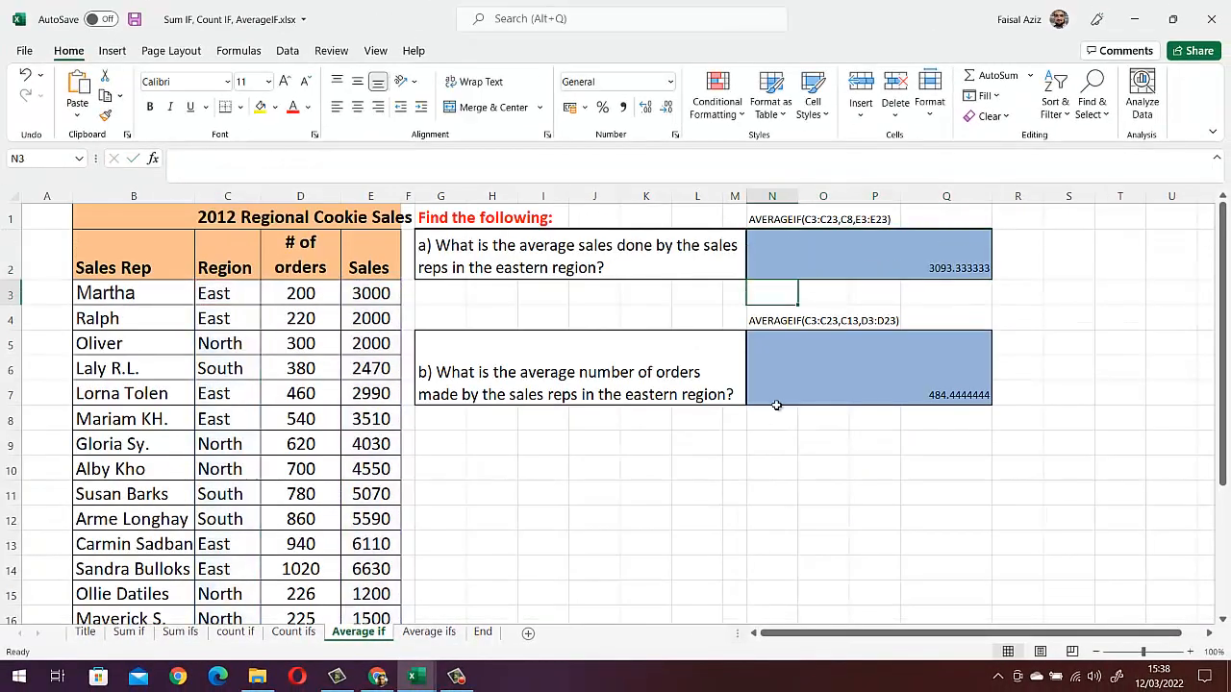
Enlarge the AVERAGEIF result in N2 to font size 26
left_click(961, 266)
left_click(269, 83)
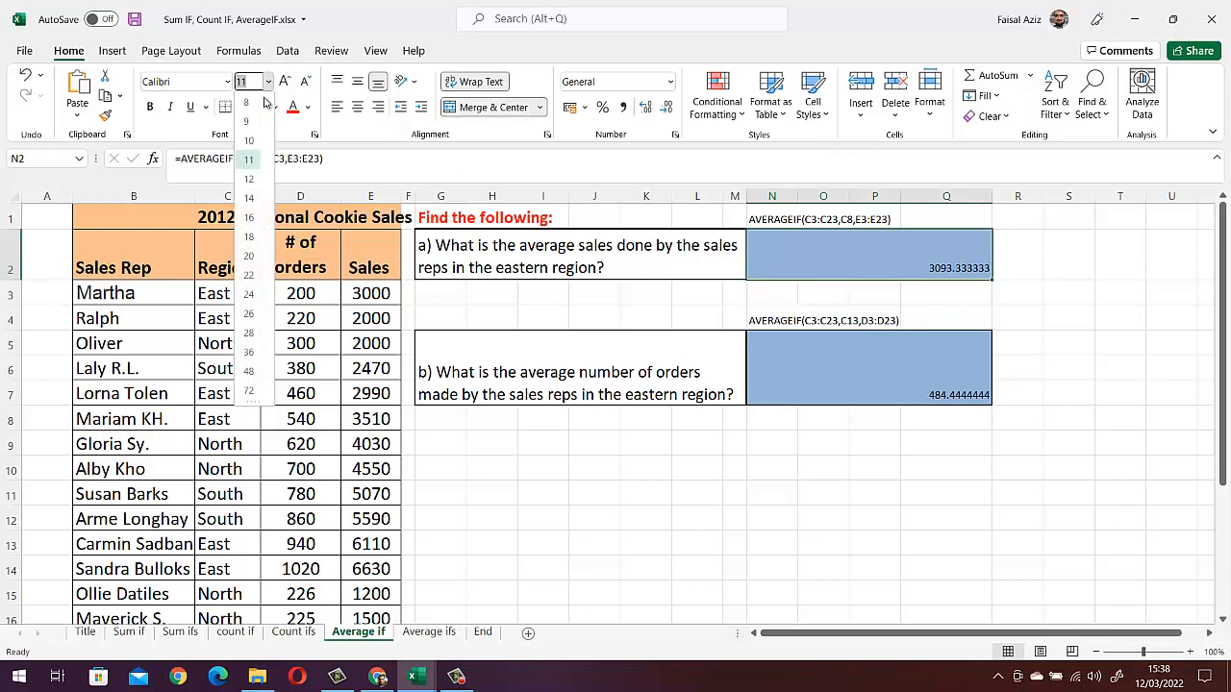
left_click(248, 314)
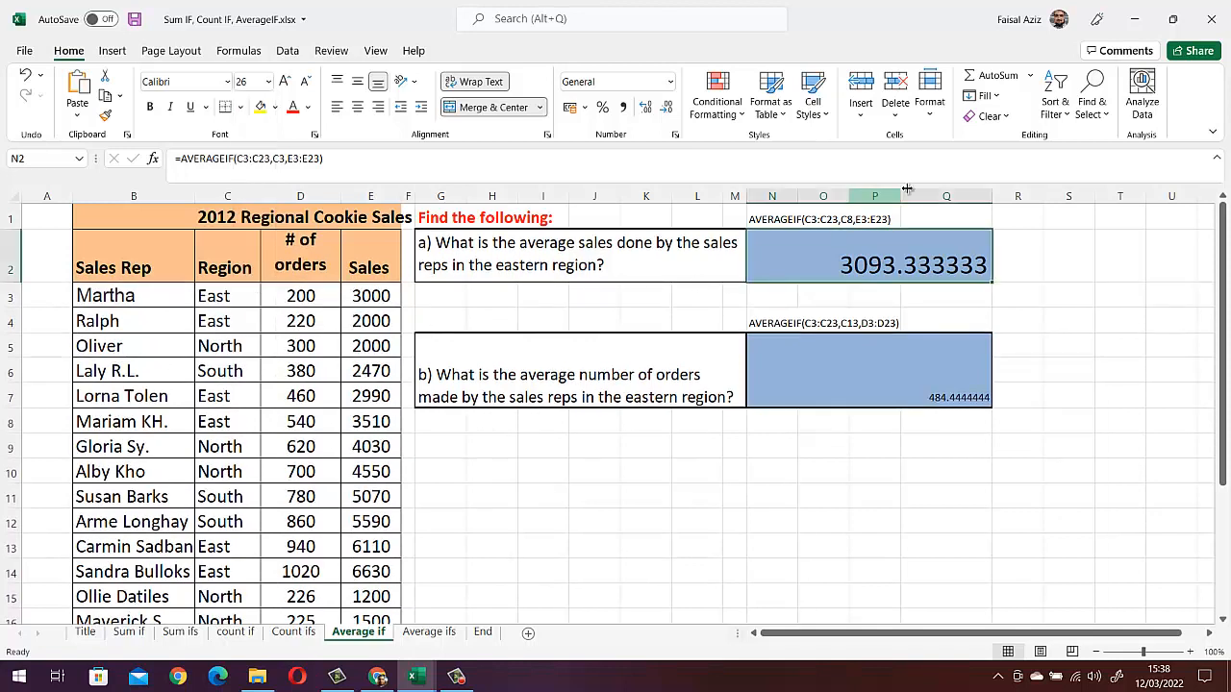
Reduce the average sales result in N2 to zero decimal places and center it horizontally
left_click(666, 110)
left_click(667, 110)
left_click(666, 110)
left_click(666, 110)
left_click(666, 109)
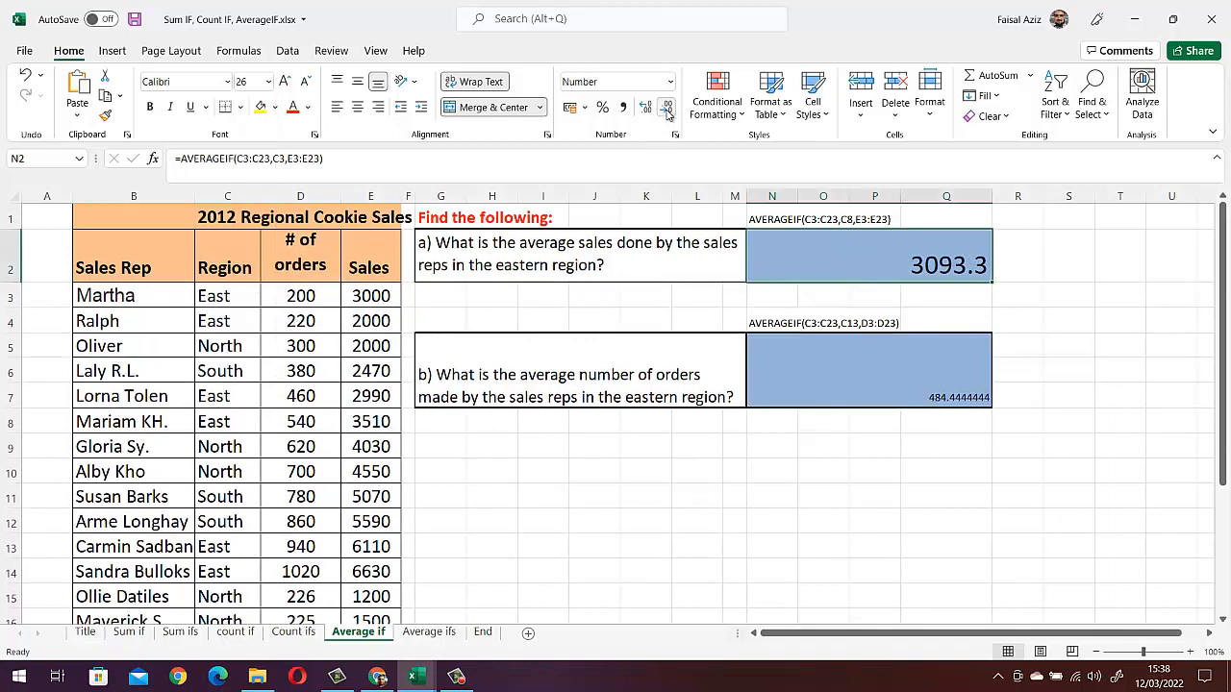
left_click(666, 109)
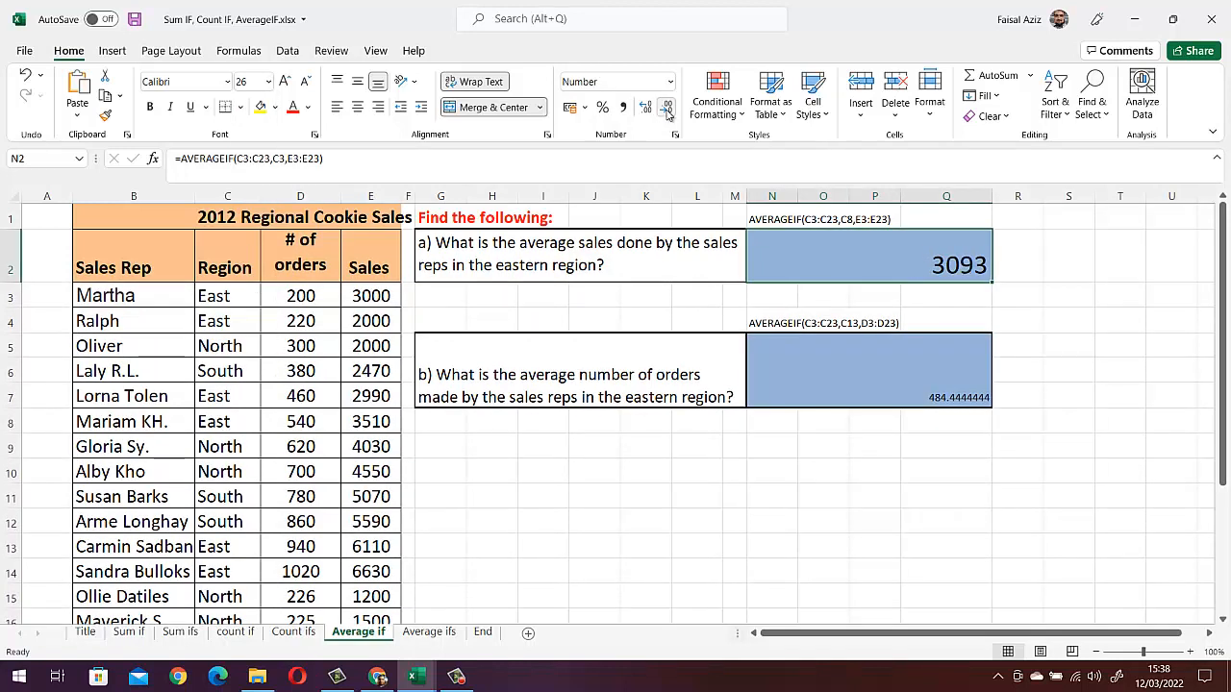
left_click(357, 107)
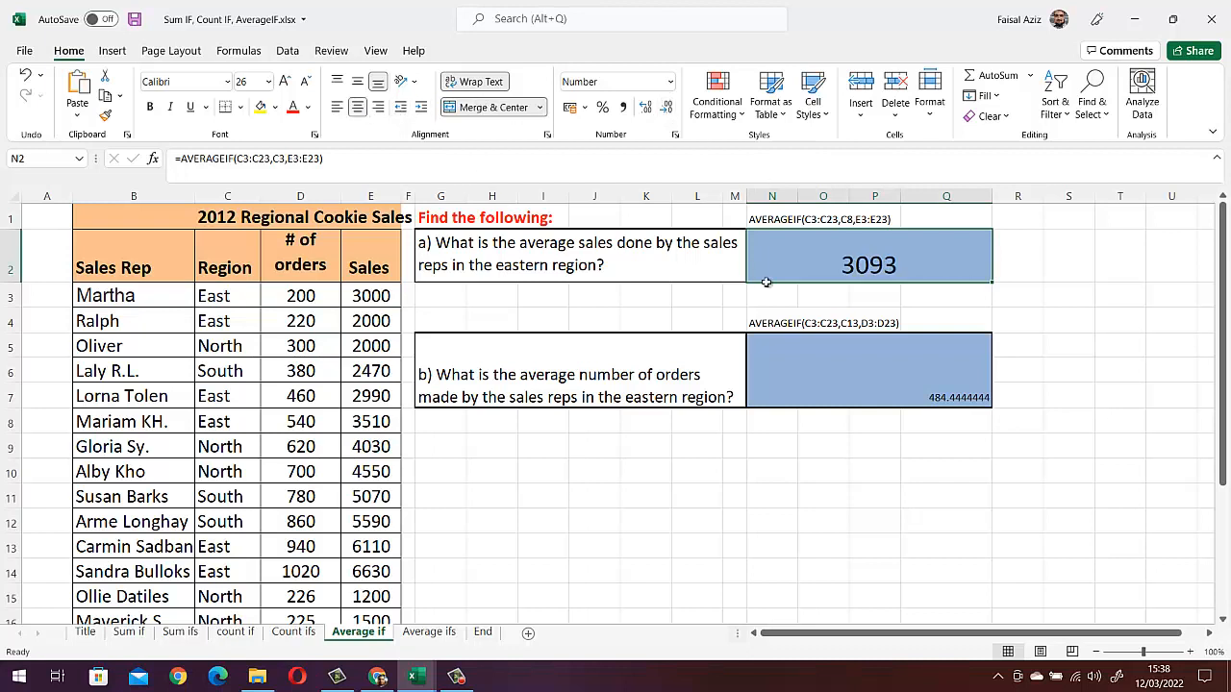
Replace question b's answer in N5 with a new AVERAGEIF formula using C3:C23 as its range
left_click(912, 390)
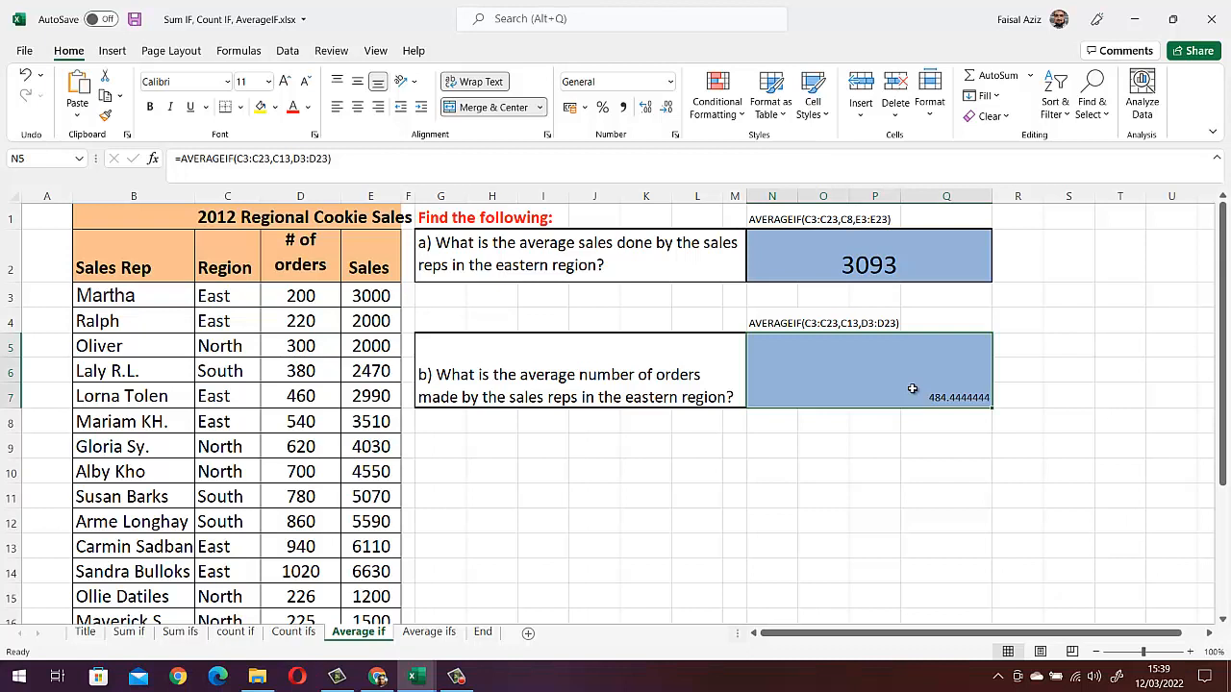
type("=")
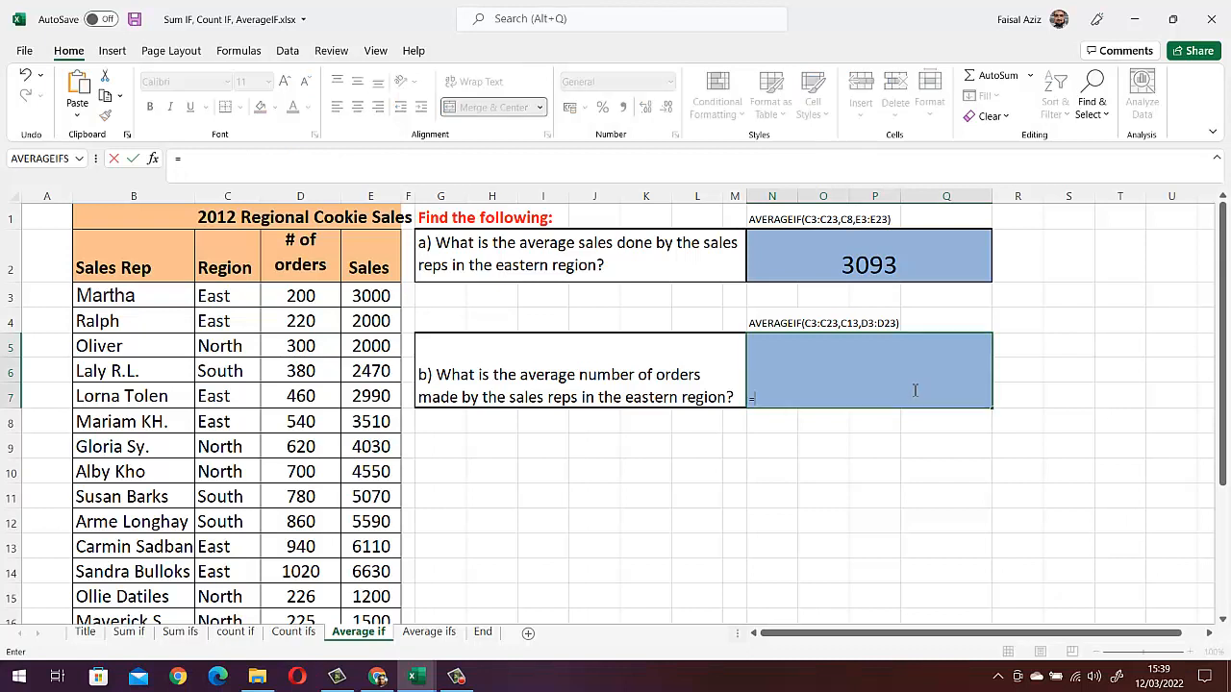
type("averageif")
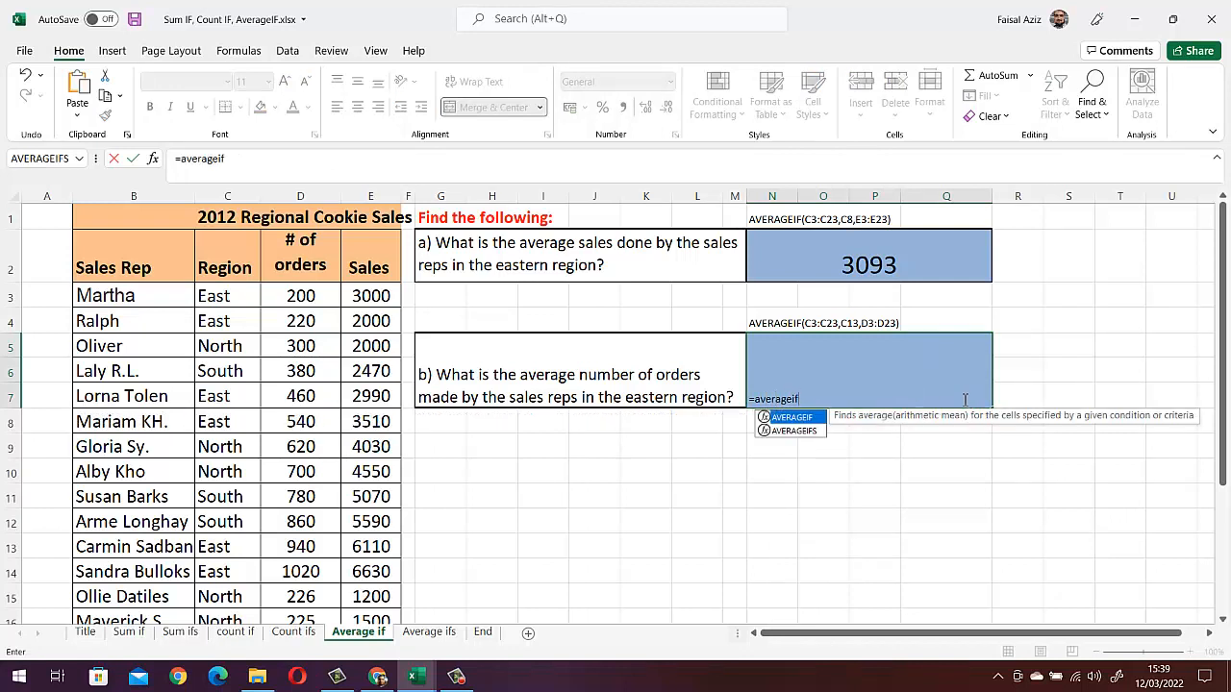
double_click(794, 417)
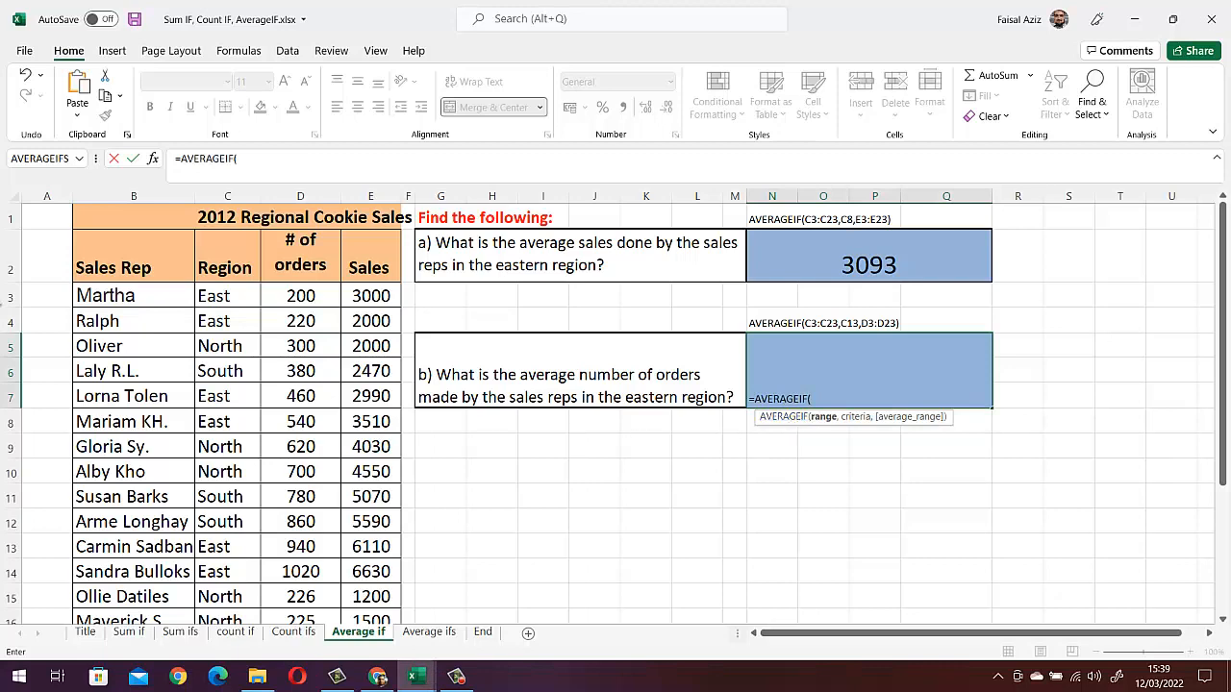
left_click_drag(231, 293, 226, 591)
scroll(446, 489, "up", 3)
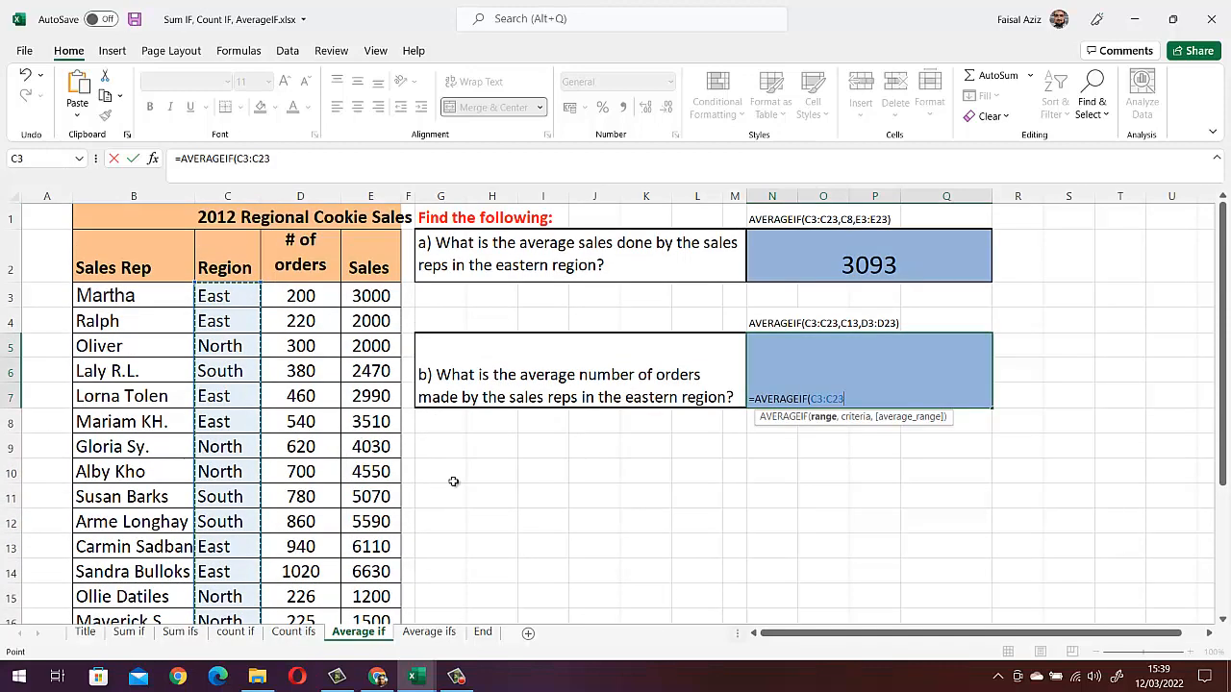
Complete the AVERAGEIF formula in N5 with C3 as the criterion and D3:D23 as the average range
type(",")
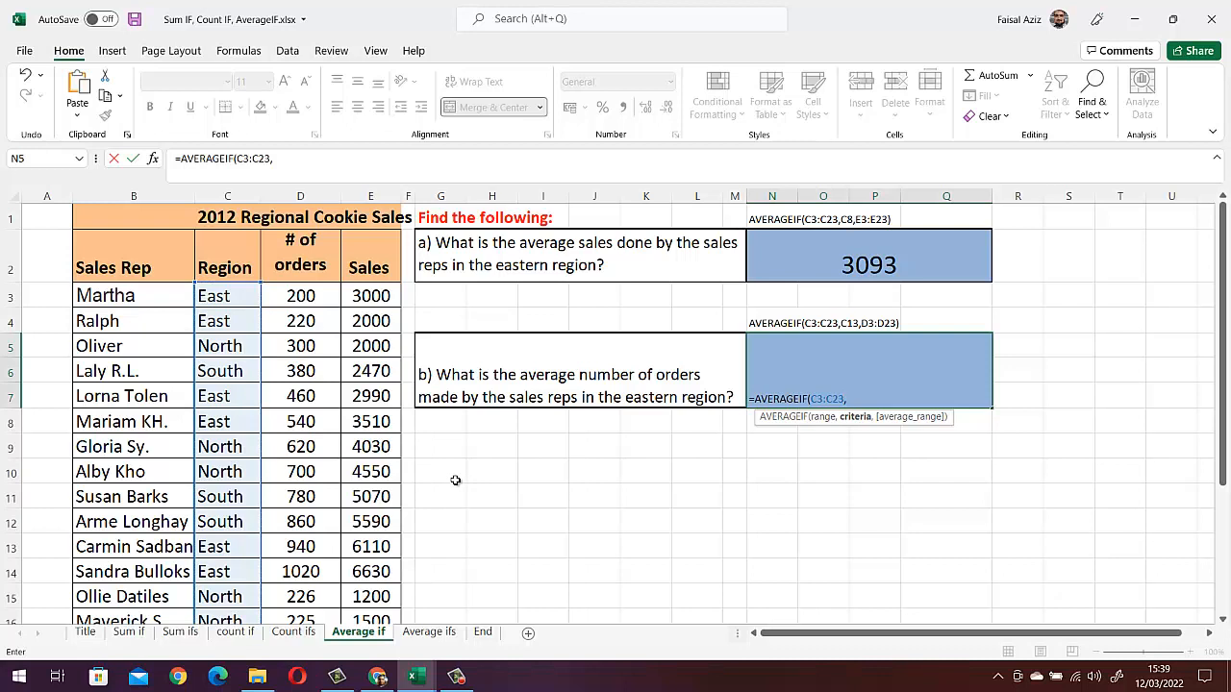
left_click(220, 298)
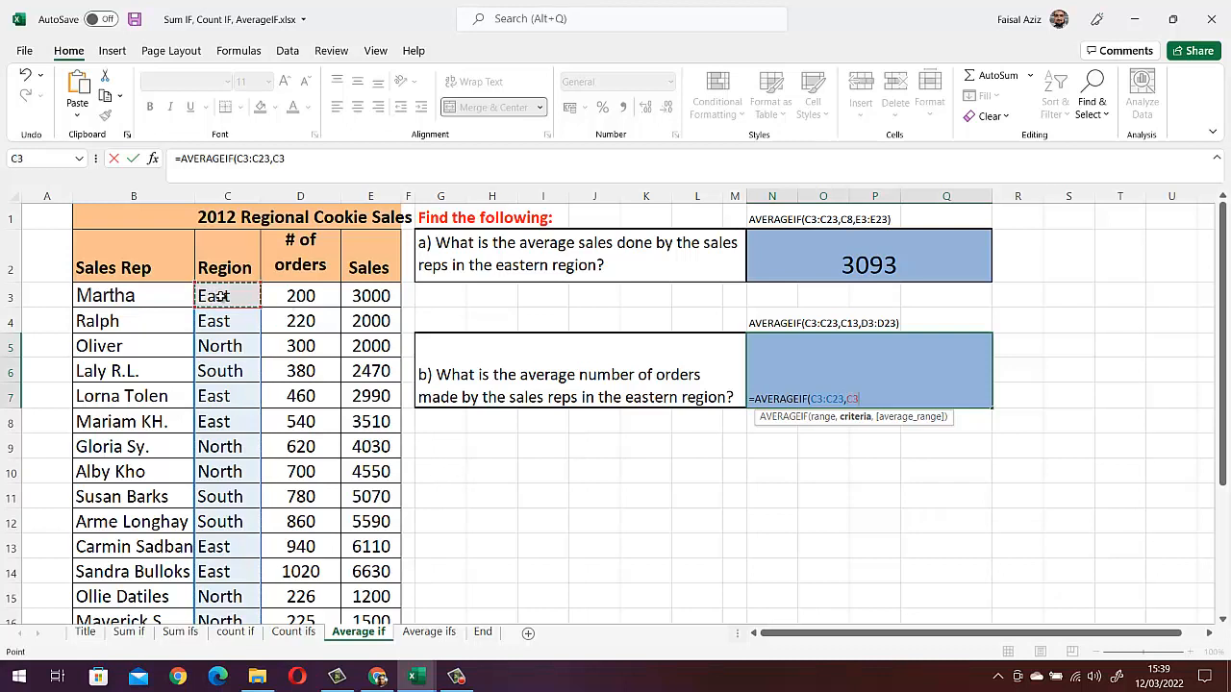
type(",")
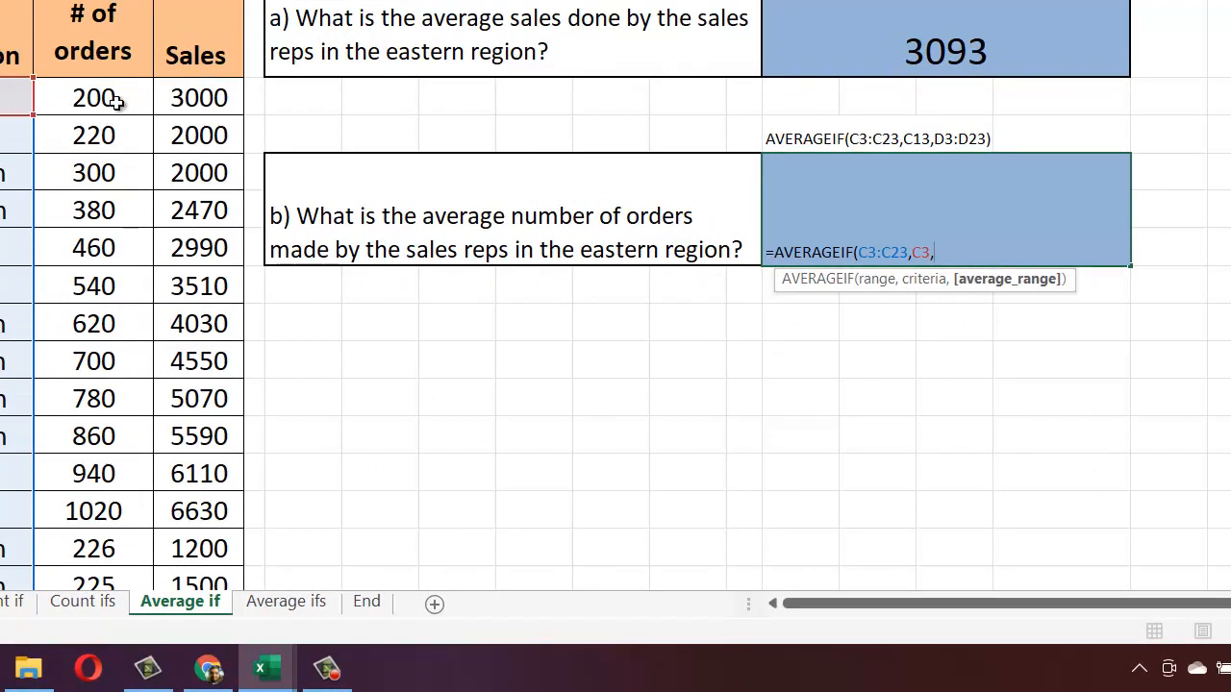
left_click_drag(113, 100, 94, 538)
scroll(754, 362, "up", 3)
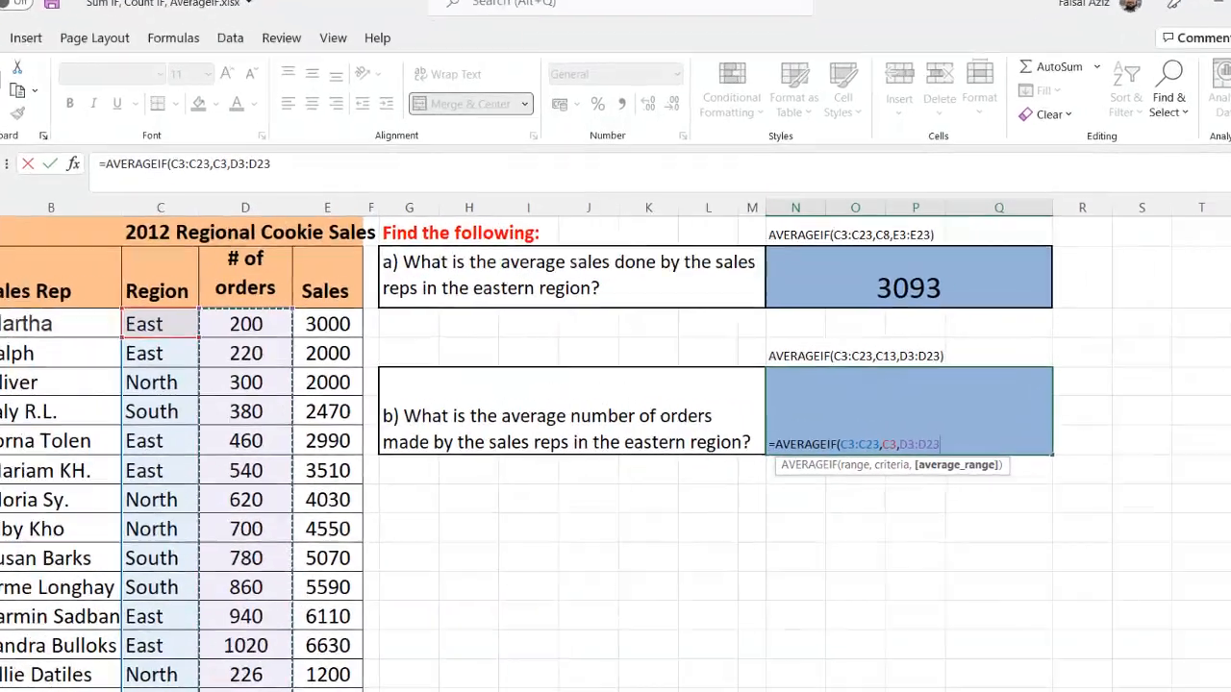
type(")")
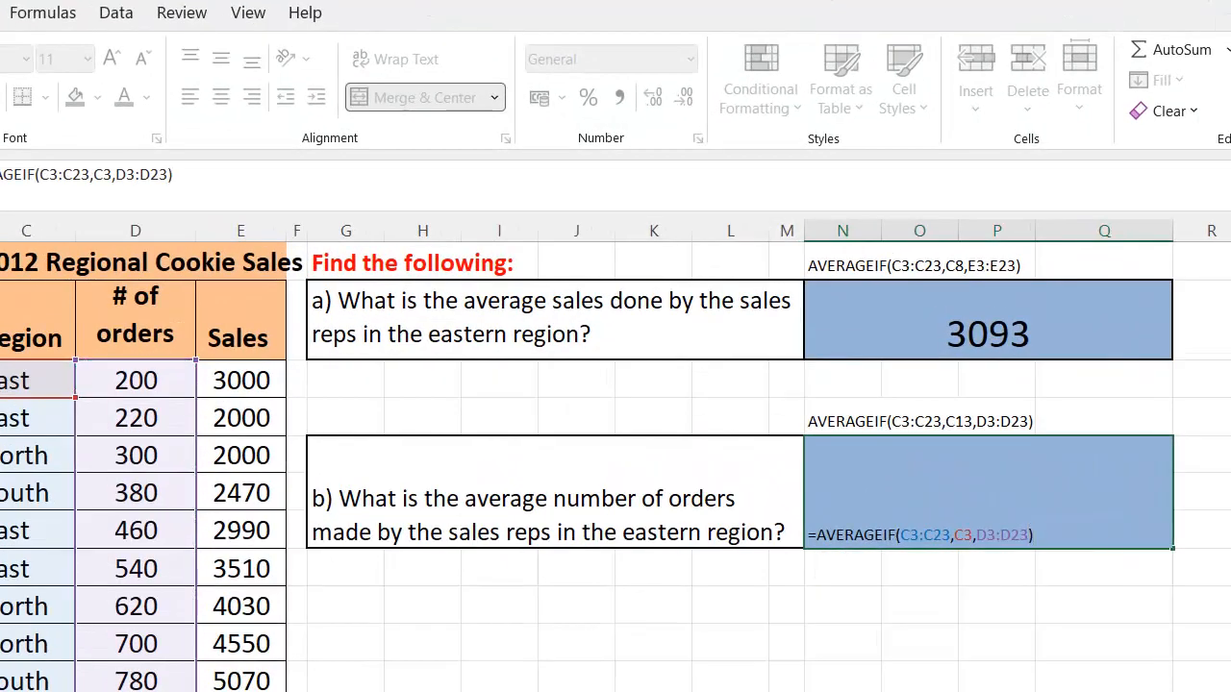
key("Return")
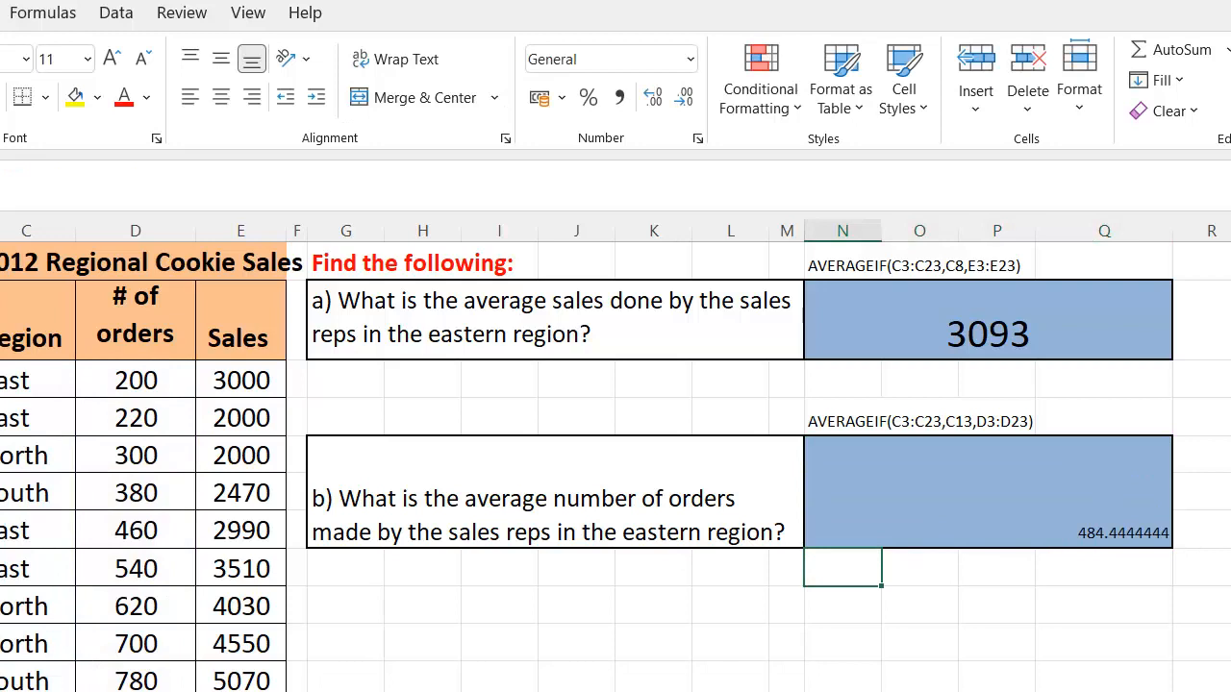
Enlarge the AVERAGEIF result in N5 to font size 24 and center it horizontally
left_click(1116, 529)
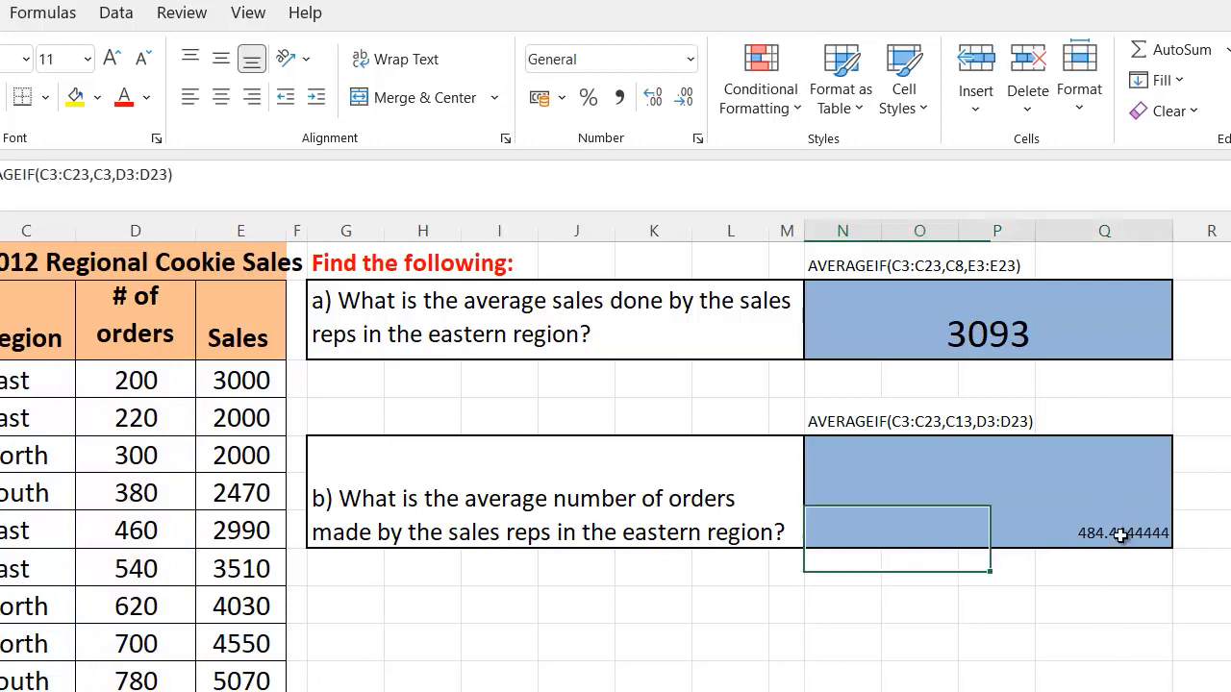
left_click(87, 59)
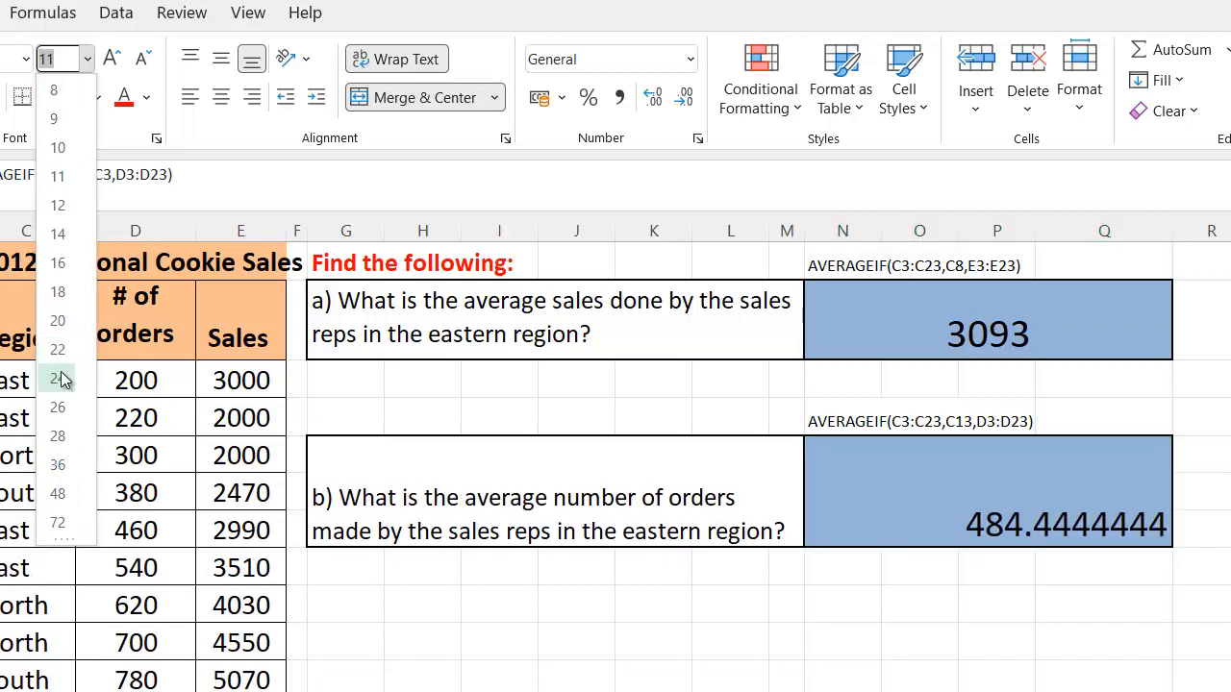
left_click(55, 378)
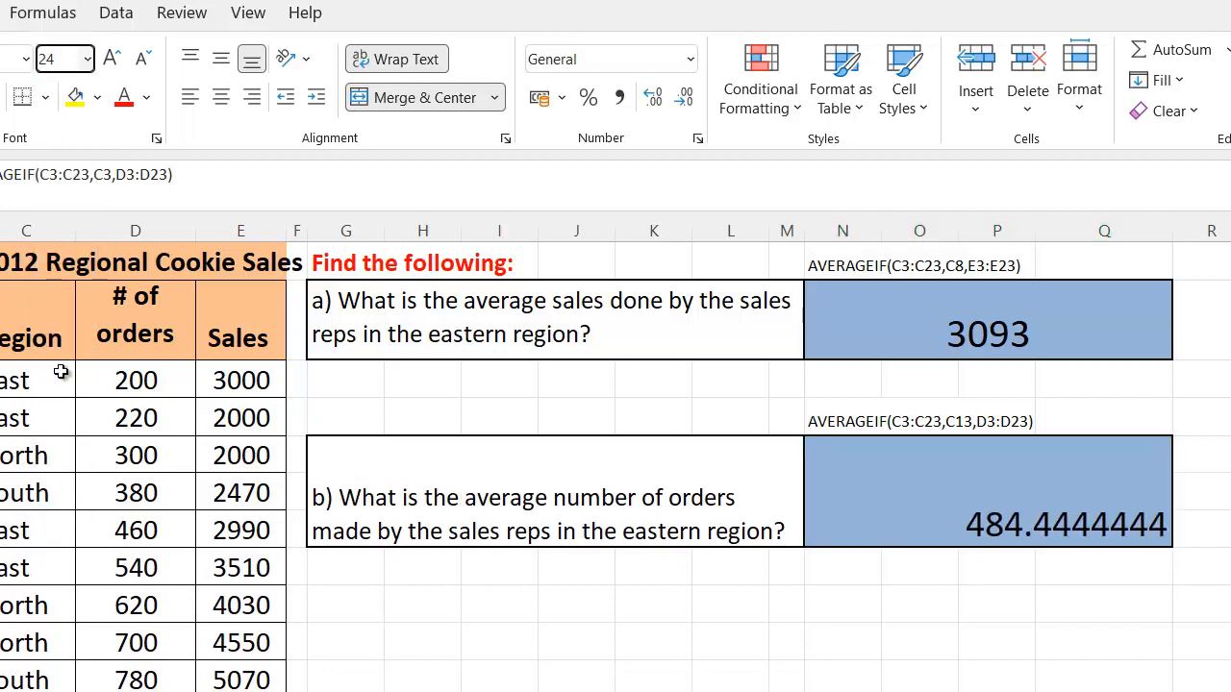
left_click(220, 98)
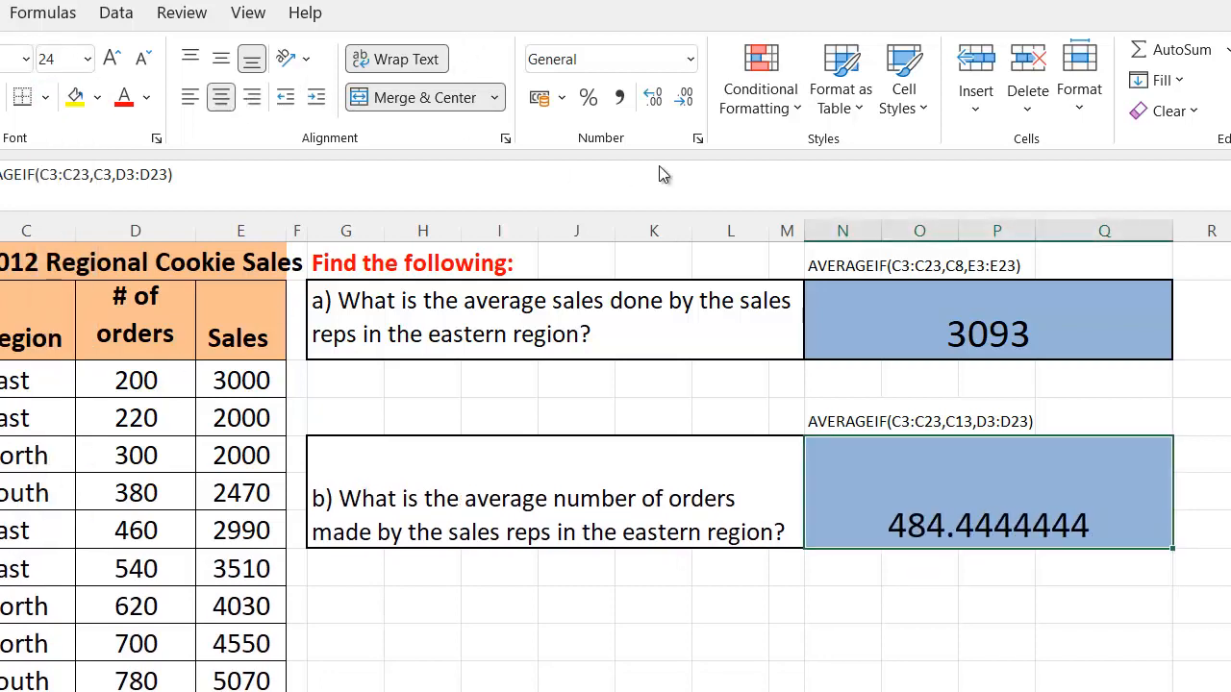
Reduce the average orders result in N5 to zero decimal places
left_click(685, 97)
left_click(685, 97)
left_click(685, 98)
left_click(684, 97)
left_click(684, 97)
left_click(685, 97)
left_click(684, 97)
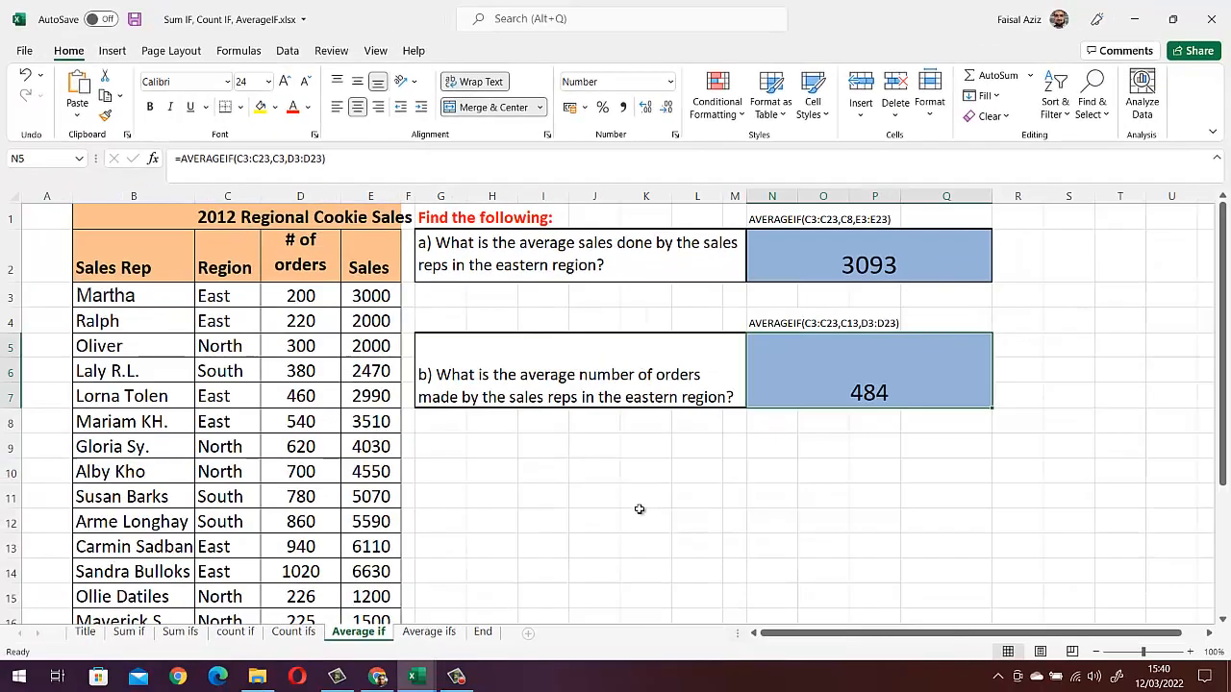
Switch to the Average ifs worksheet
scroll(643, 691, "down", 2)
scroll(537, 578, "up", 2)
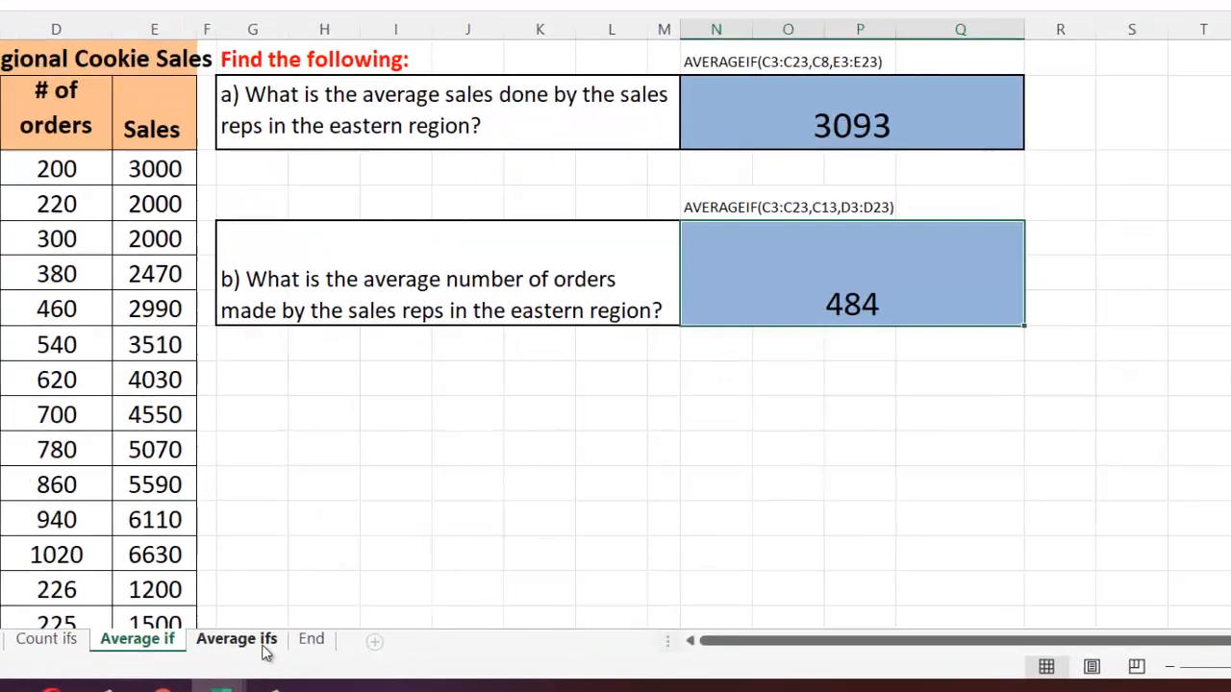
left_click(265, 651)
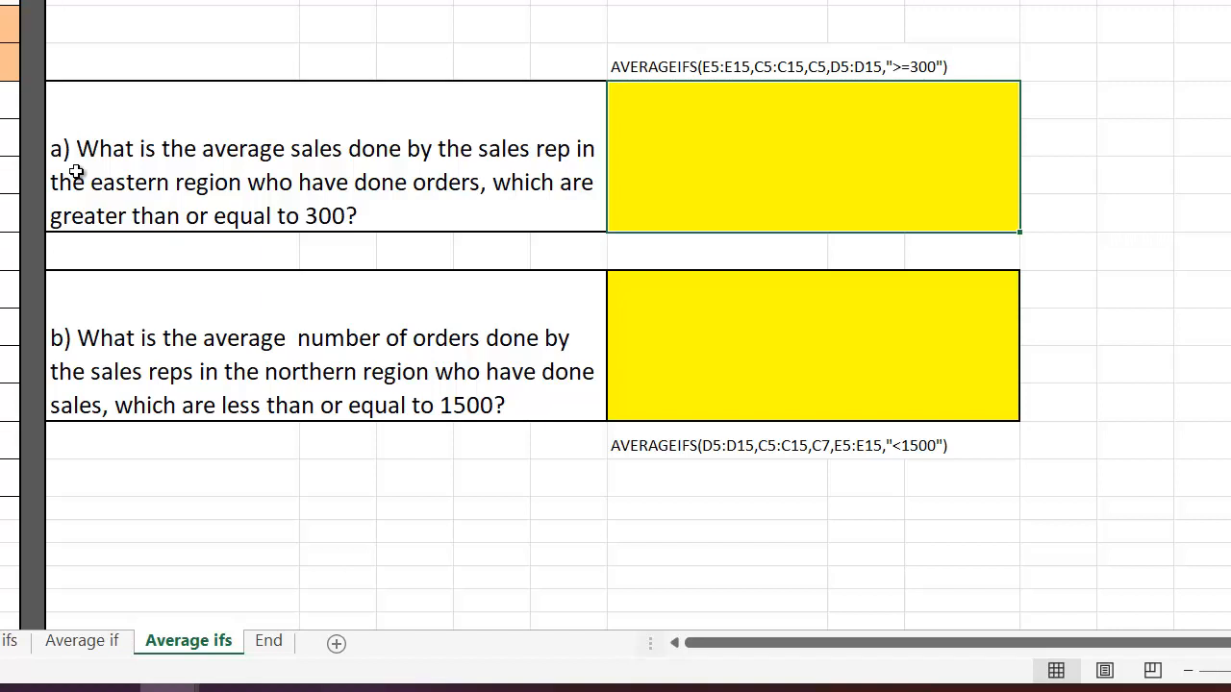
Start an AVERAGEIFS formula in question a's answer cell L5 with E5:E15 as the average range
double_click(717, 169)
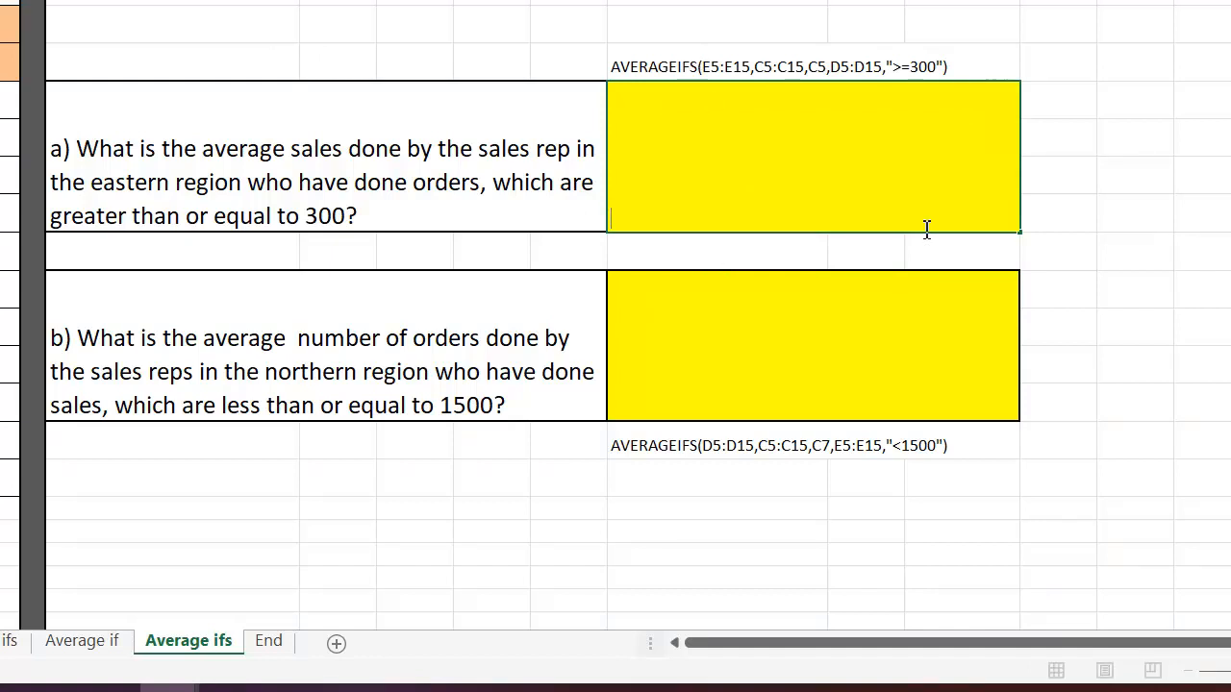
type("=")
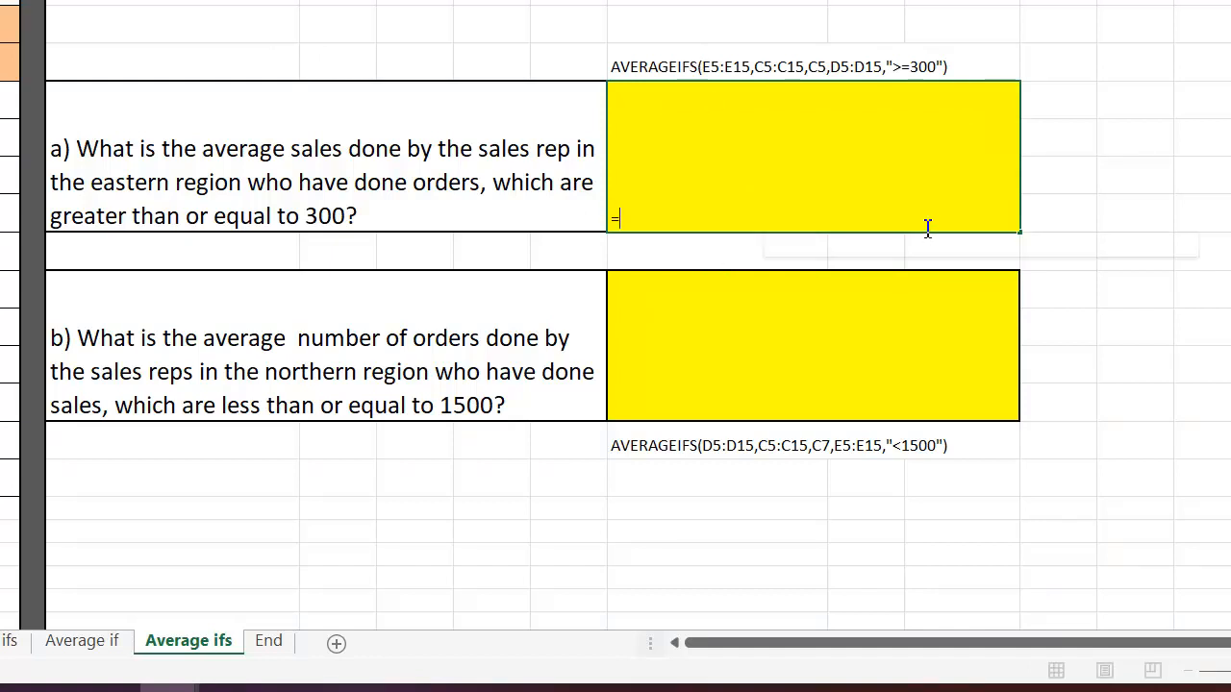
type("averageif")
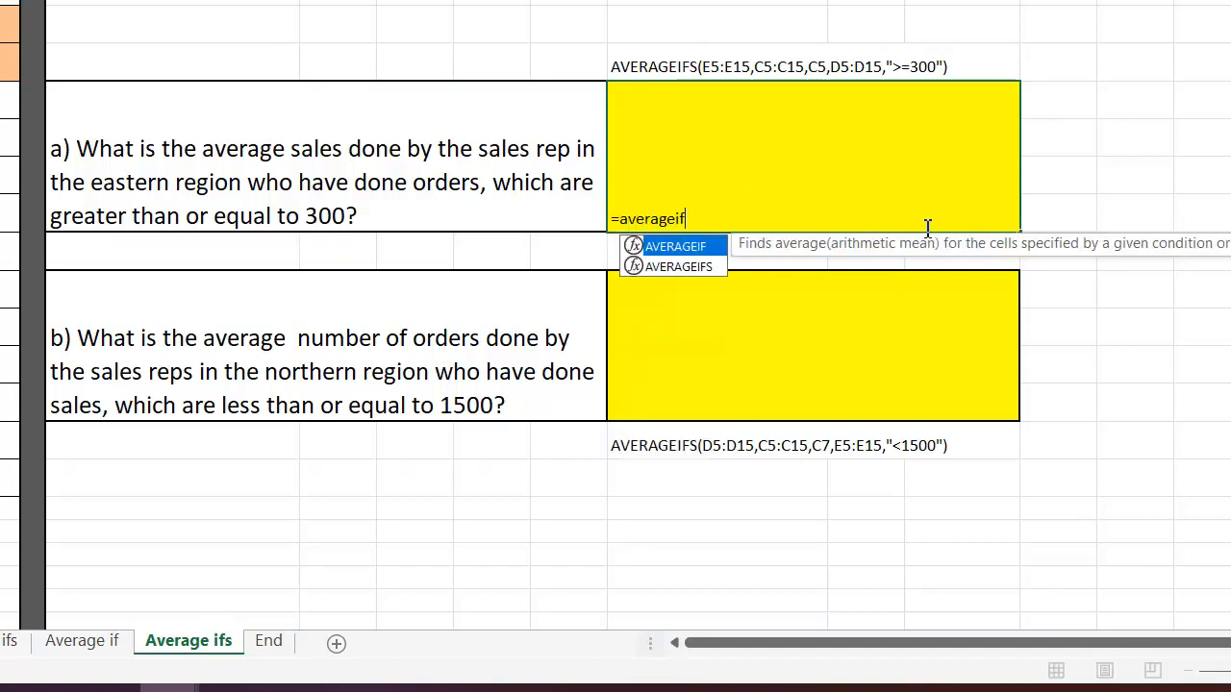
type("s")
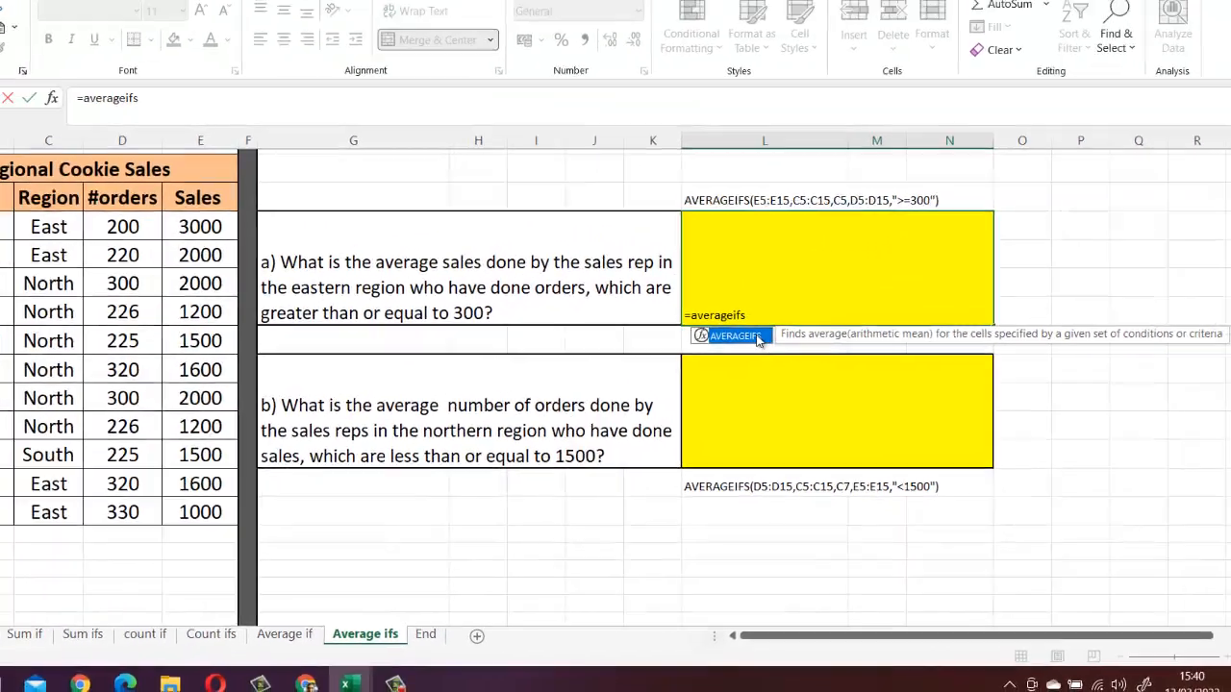
double_click(705, 247)
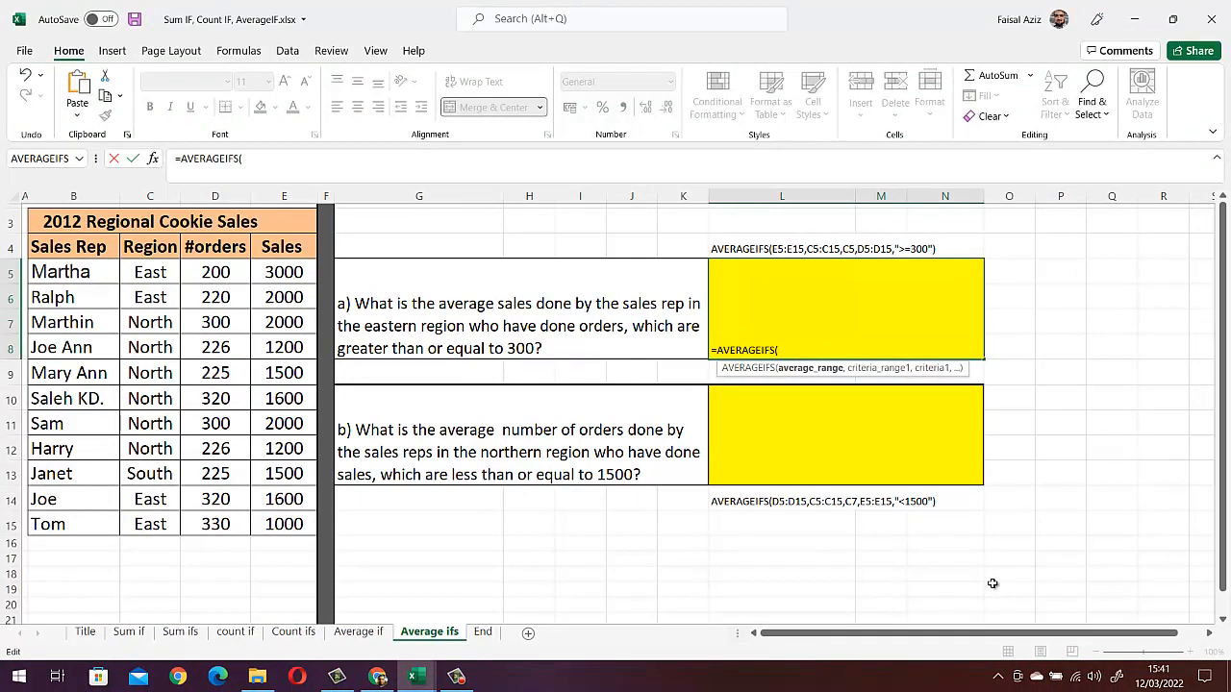
left_click(277, 267)
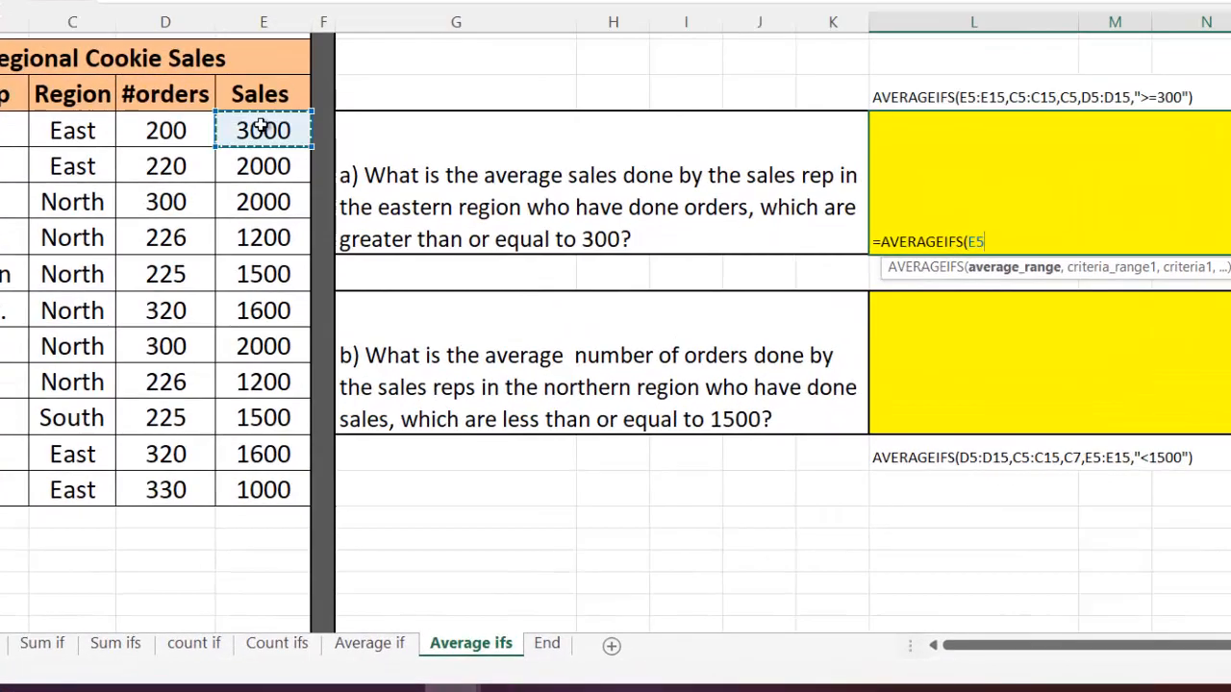
mouse_move(261, 128)
left_mouse_down()
mouse_move(261, 494)
mouse_move(250, 510)
left_mouse_up()
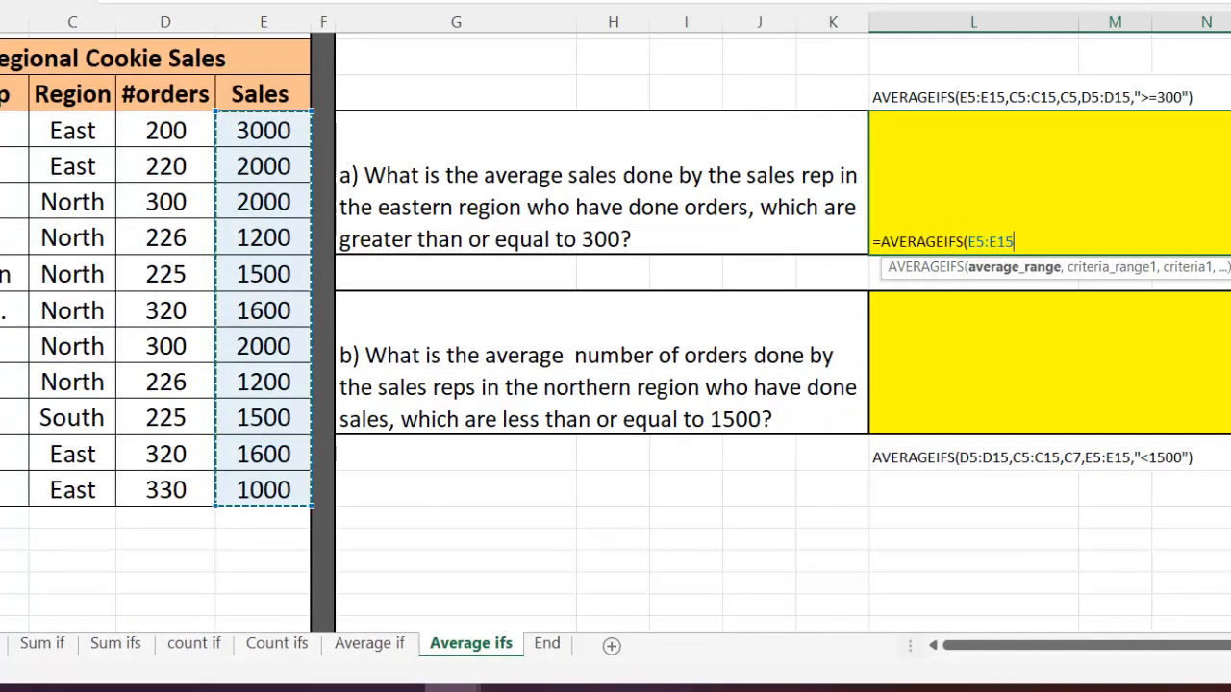
type(",")
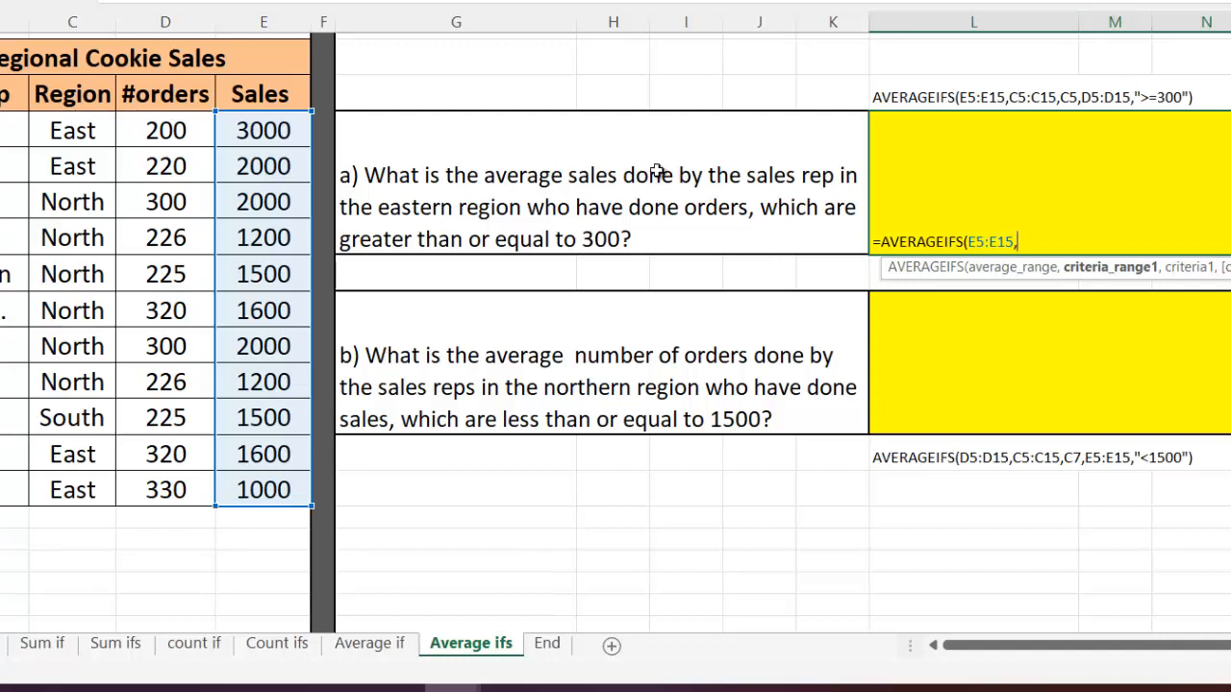
Add C5:C15 as the first criteria range and C5 as its criterion in L5's AVERAGEIFS formula
left_click_drag(100, 135, 61, 489)
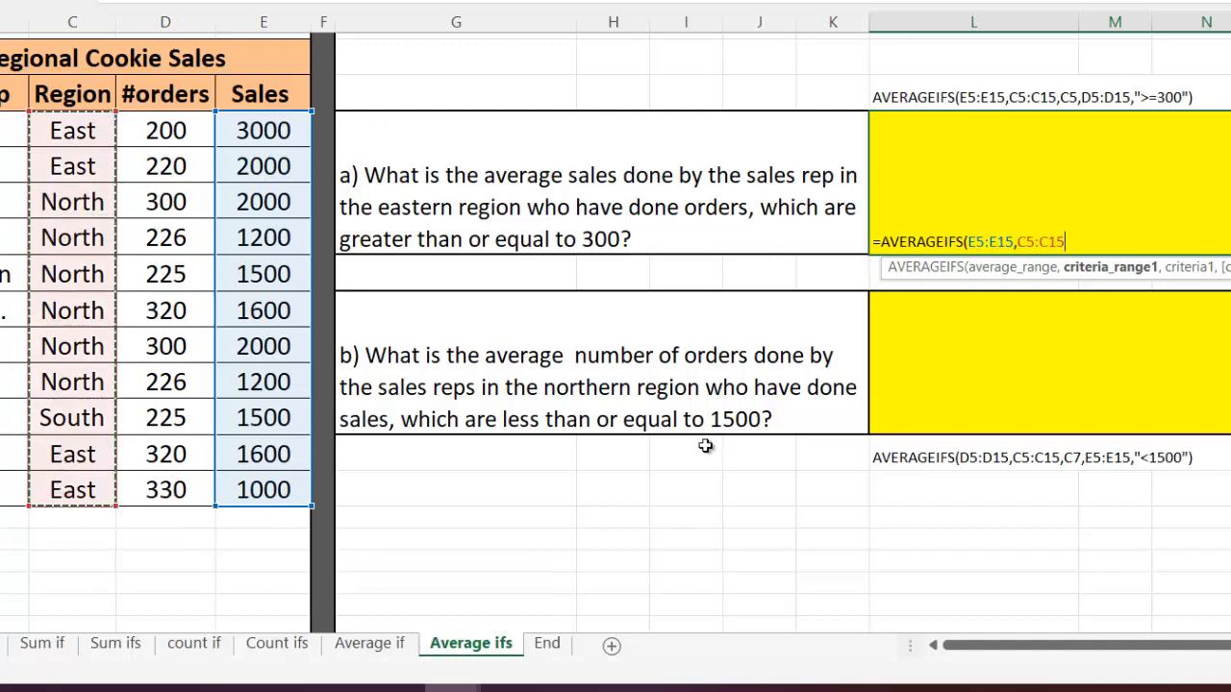
type(",")
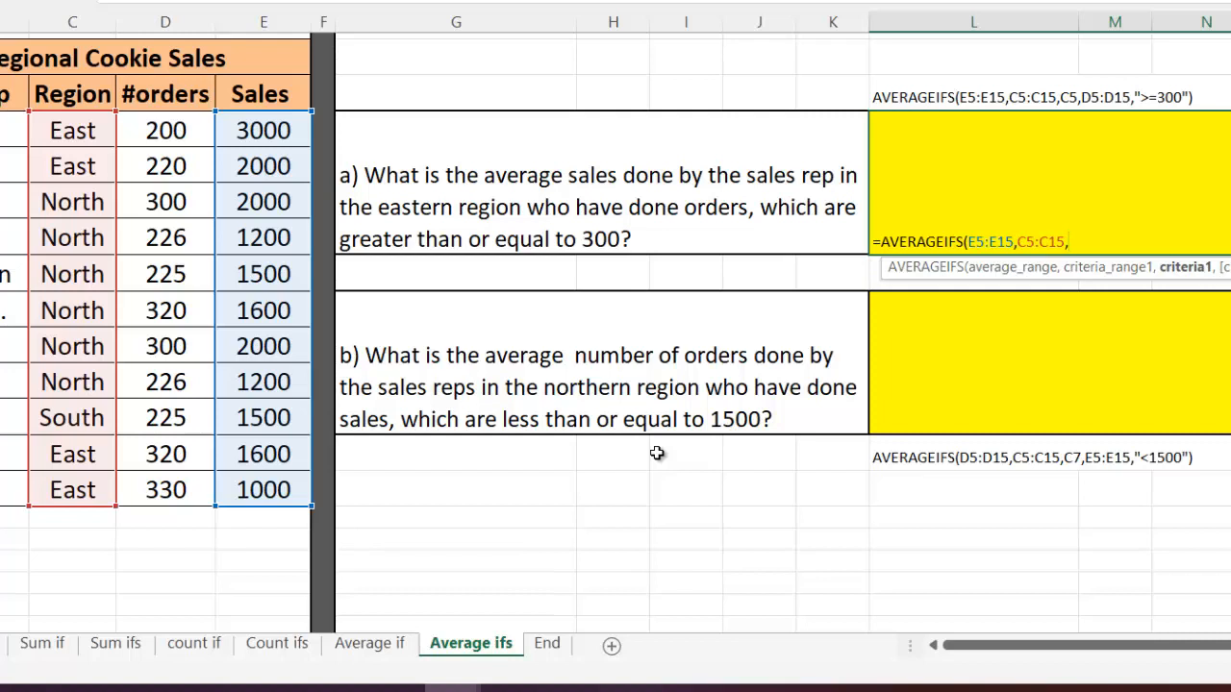
left_click(79, 136)
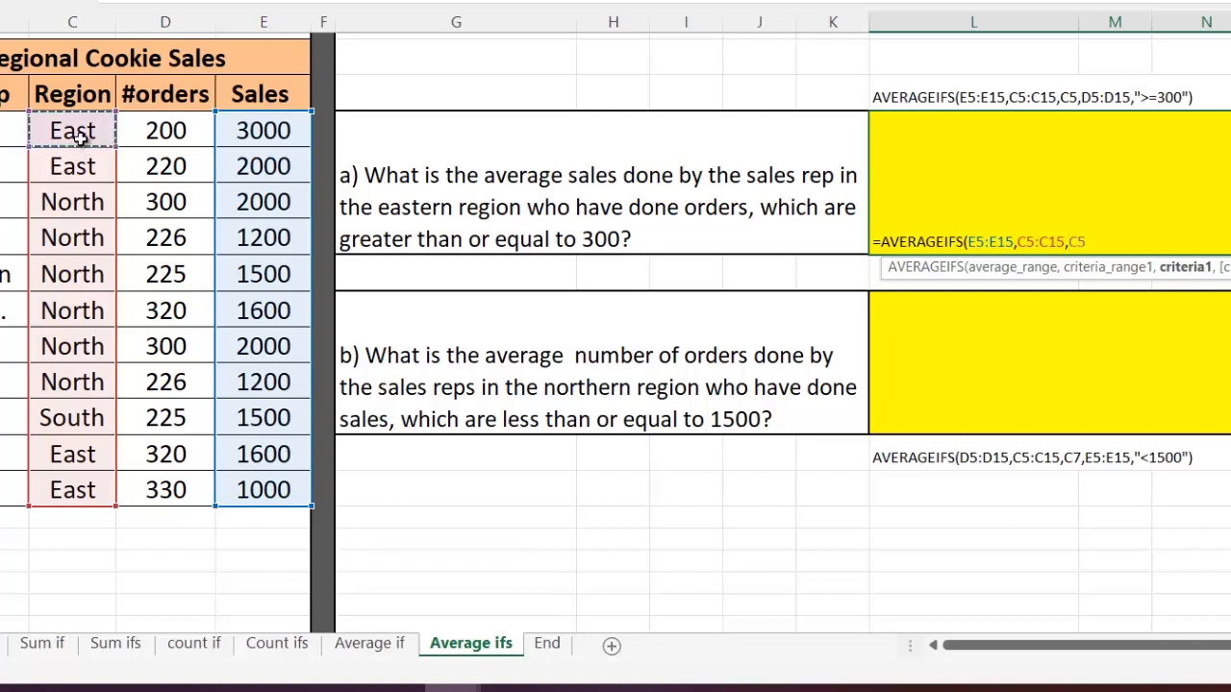
type(",")
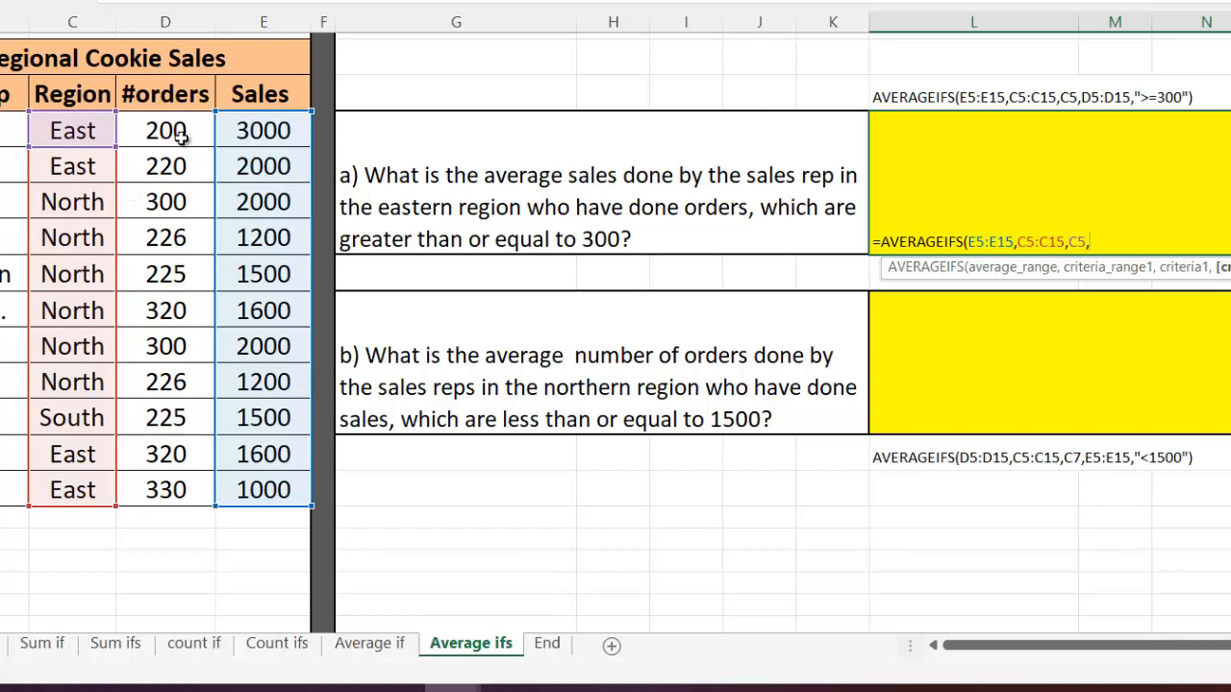
Complete the AVERAGEIFS formula in L5 with D5:D15 as the second criteria range and ">=300" as its criterion
left_click_drag(179, 120, 190, 509)
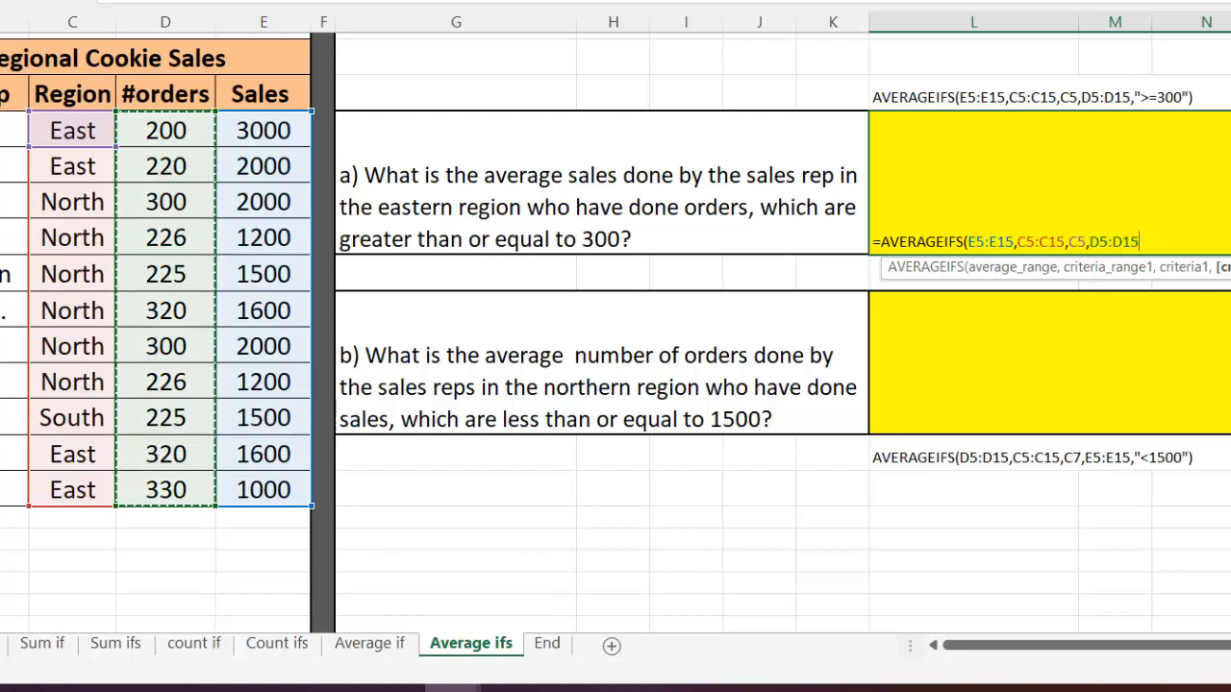
type(",\"")
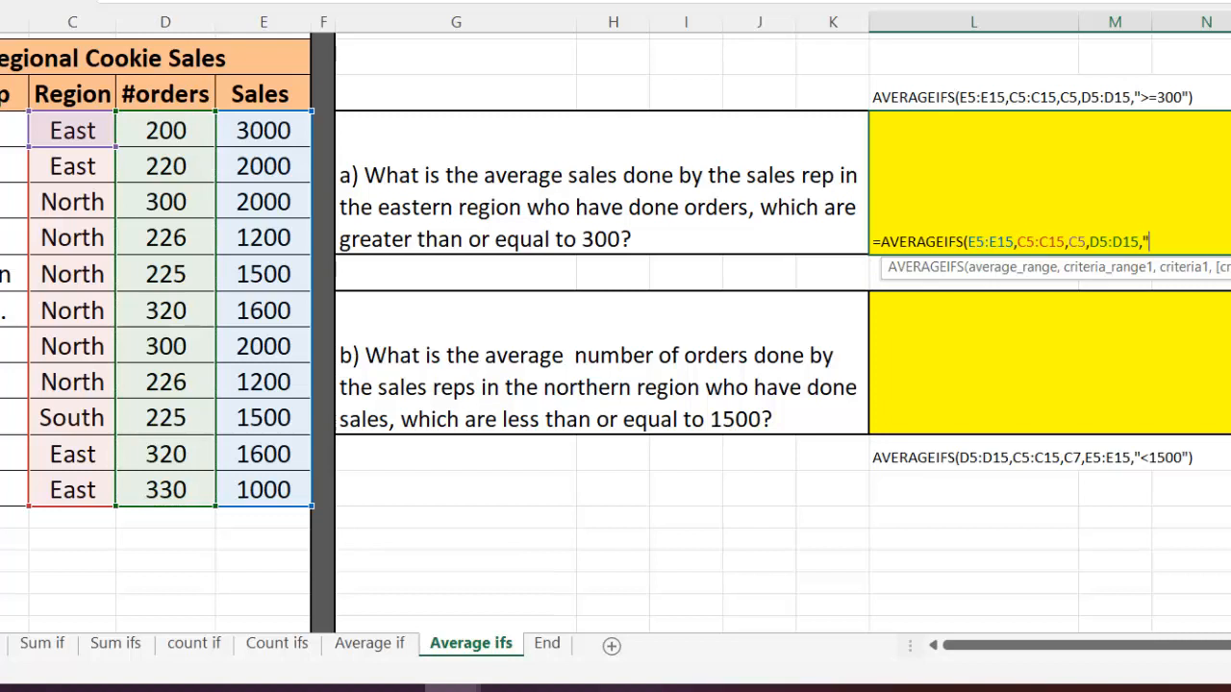
type(">=300\")")
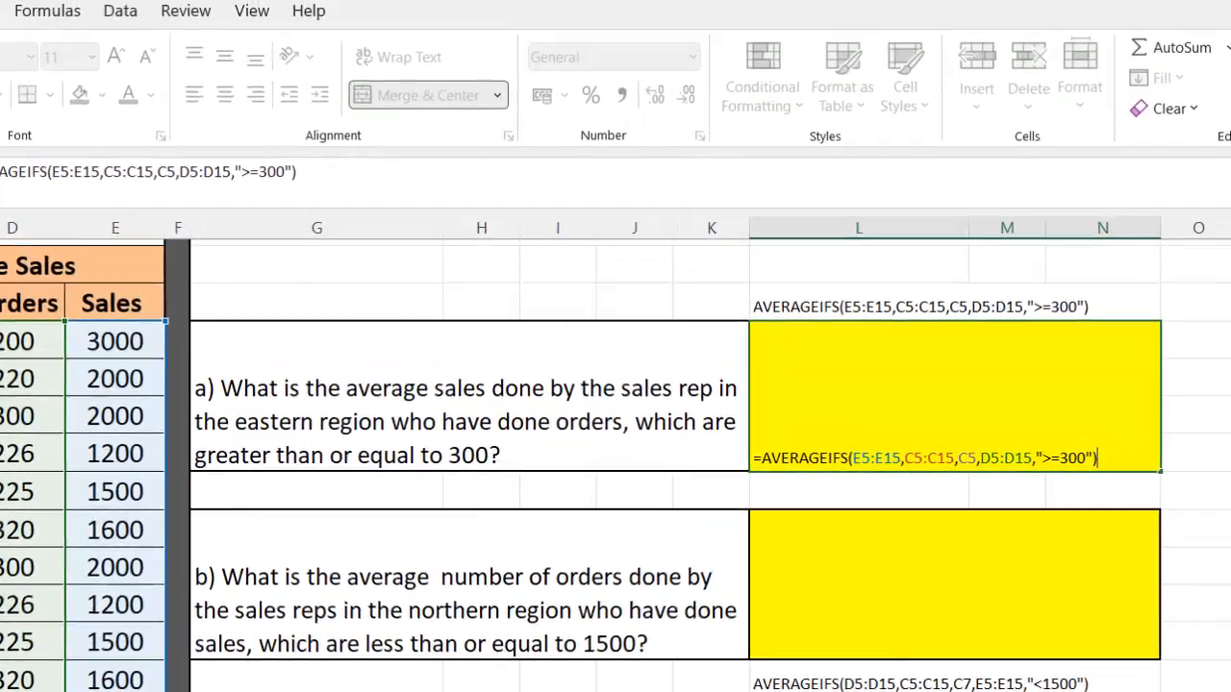
key("Return")
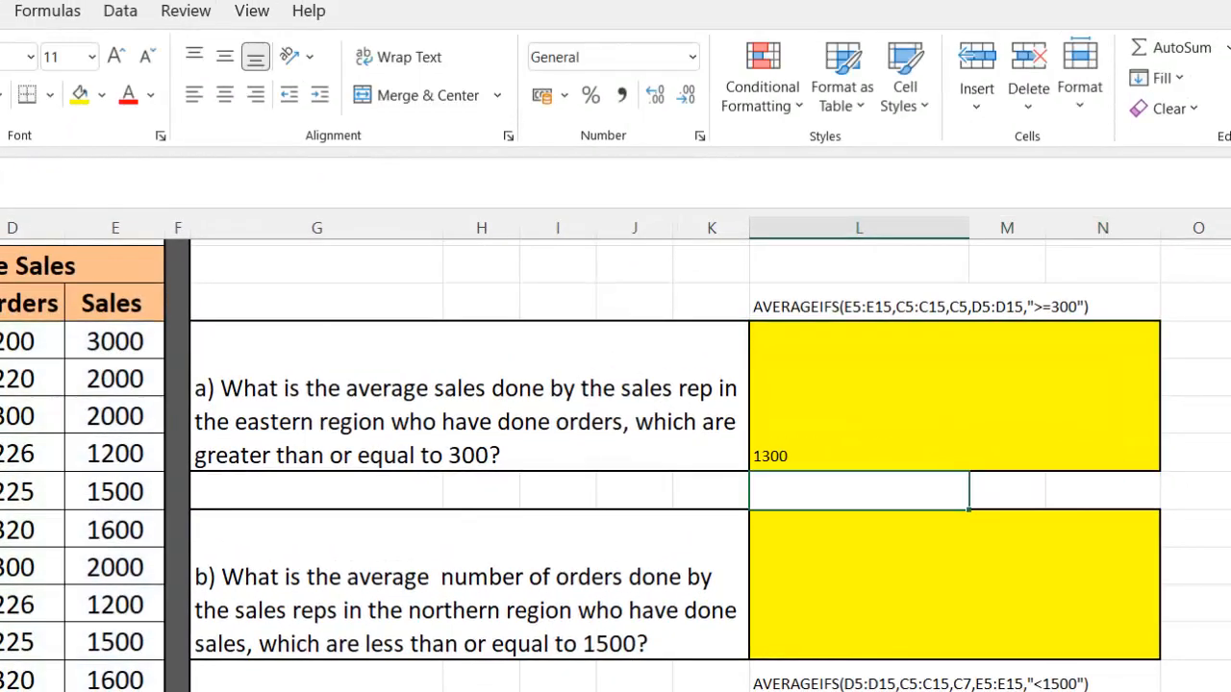
Enlarge the AVERAGEIFS result in L5 to font size 22 and center it horizontally
left_click(786, 460)
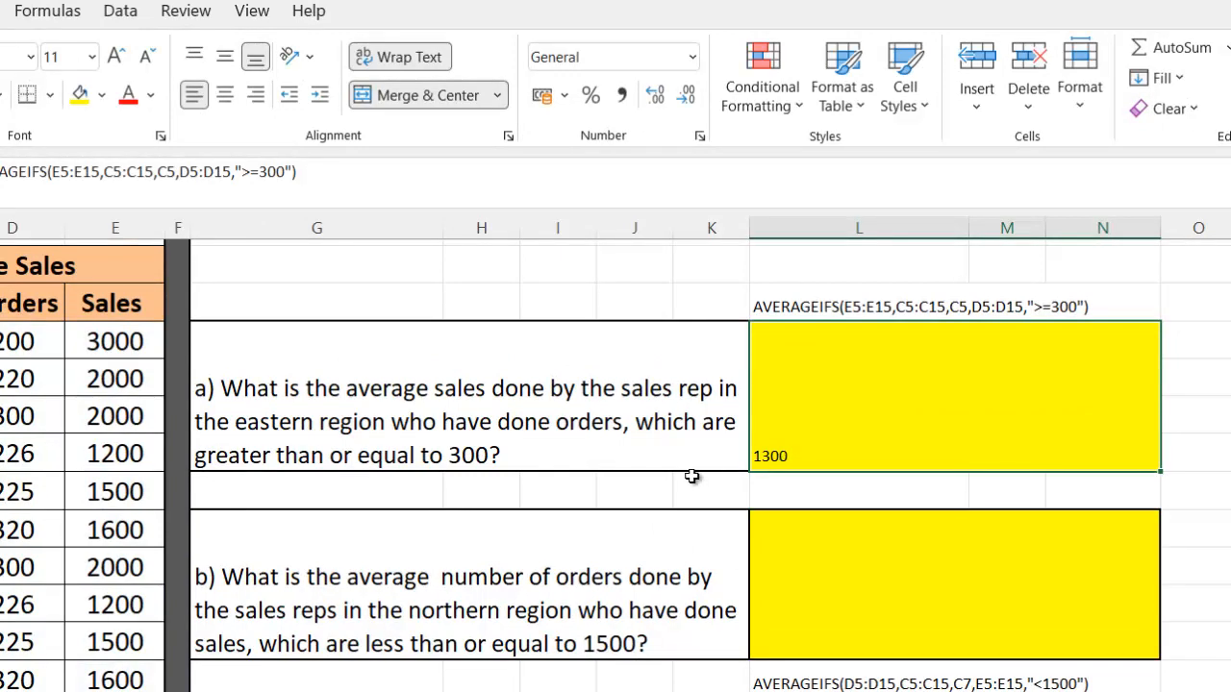
left_click(92, 57)
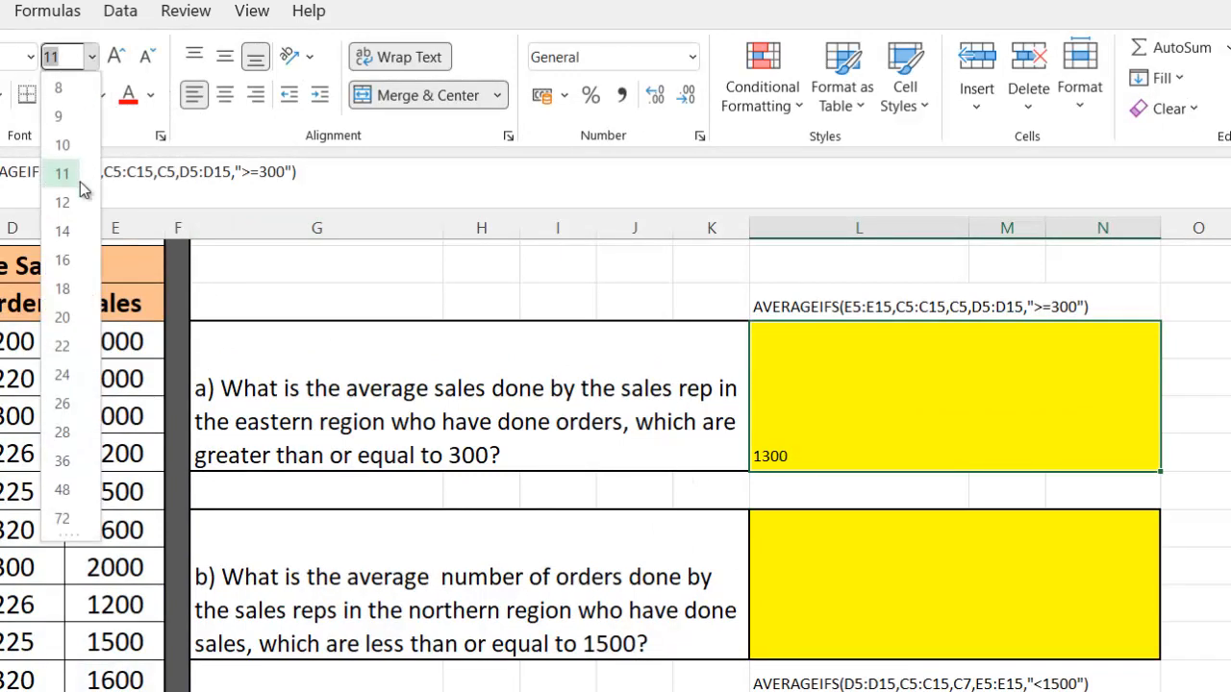
left_click(63, 346)
left_click(224, 94)
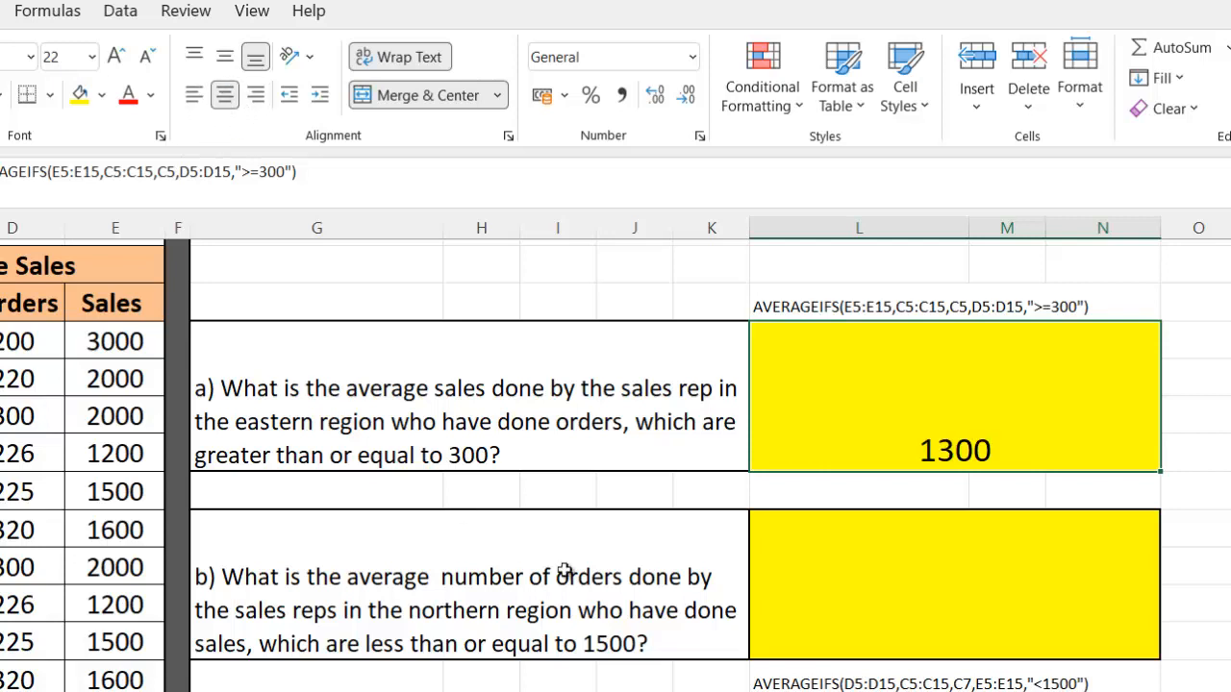
Start an AVERAGEIFS formula in question b's answer cell L10
left_click(923, 612)
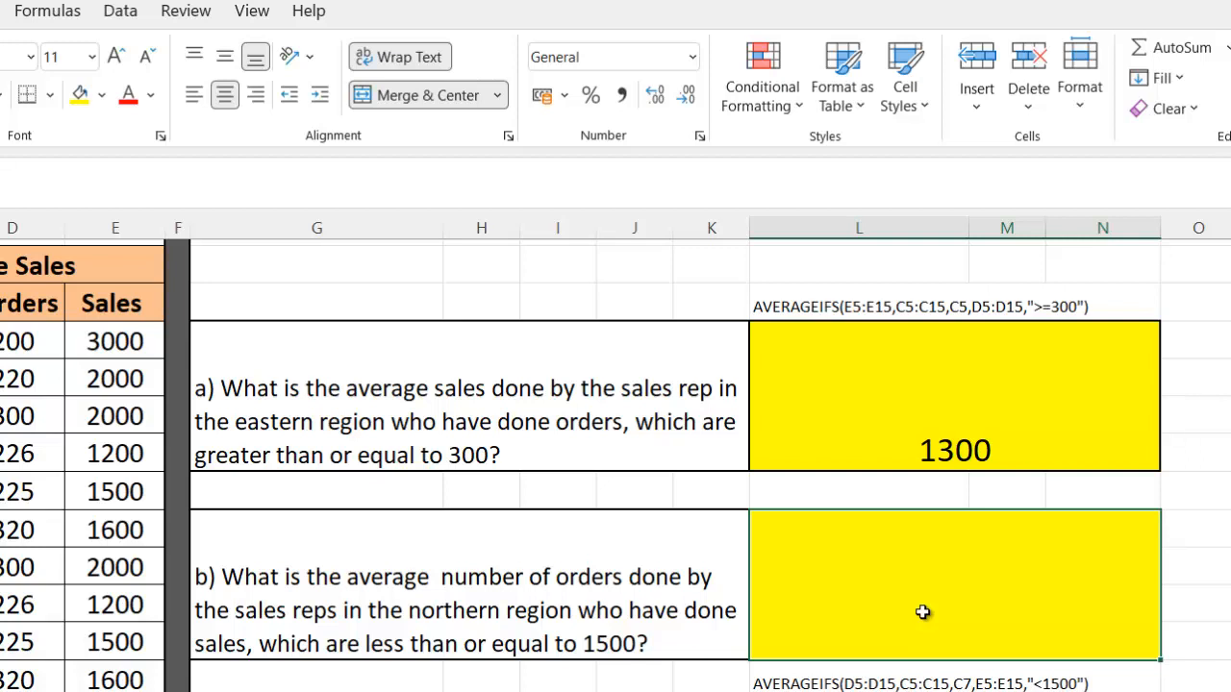
type("=")
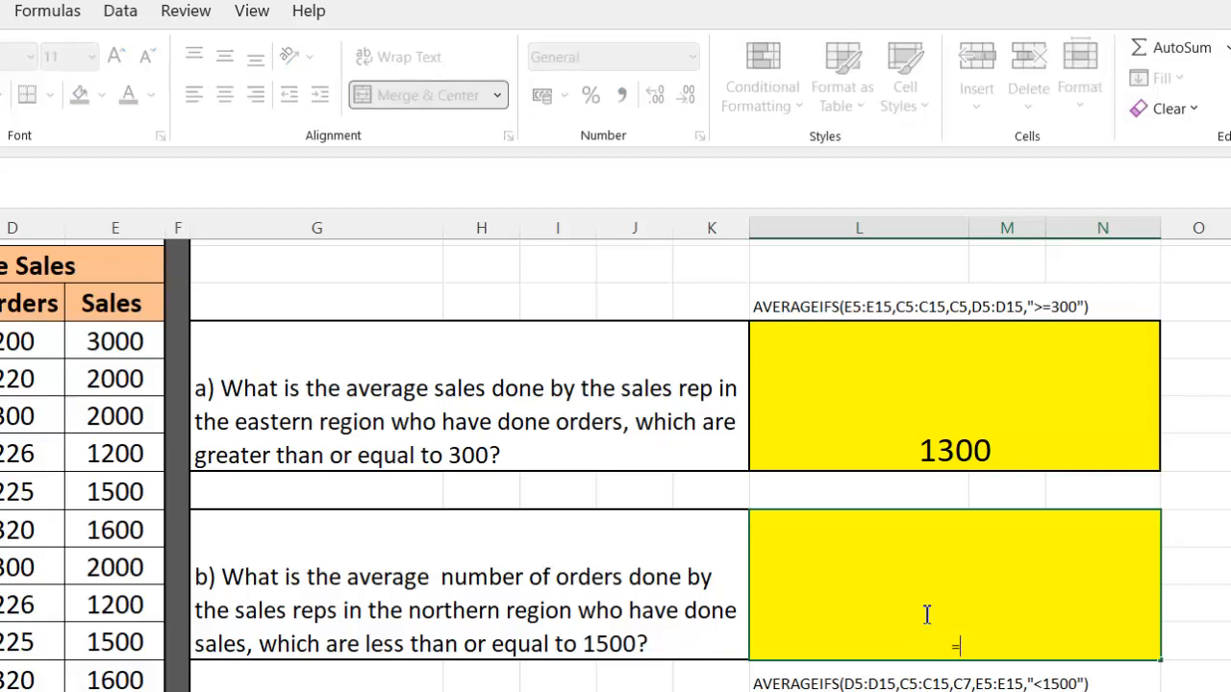
type("averagei")
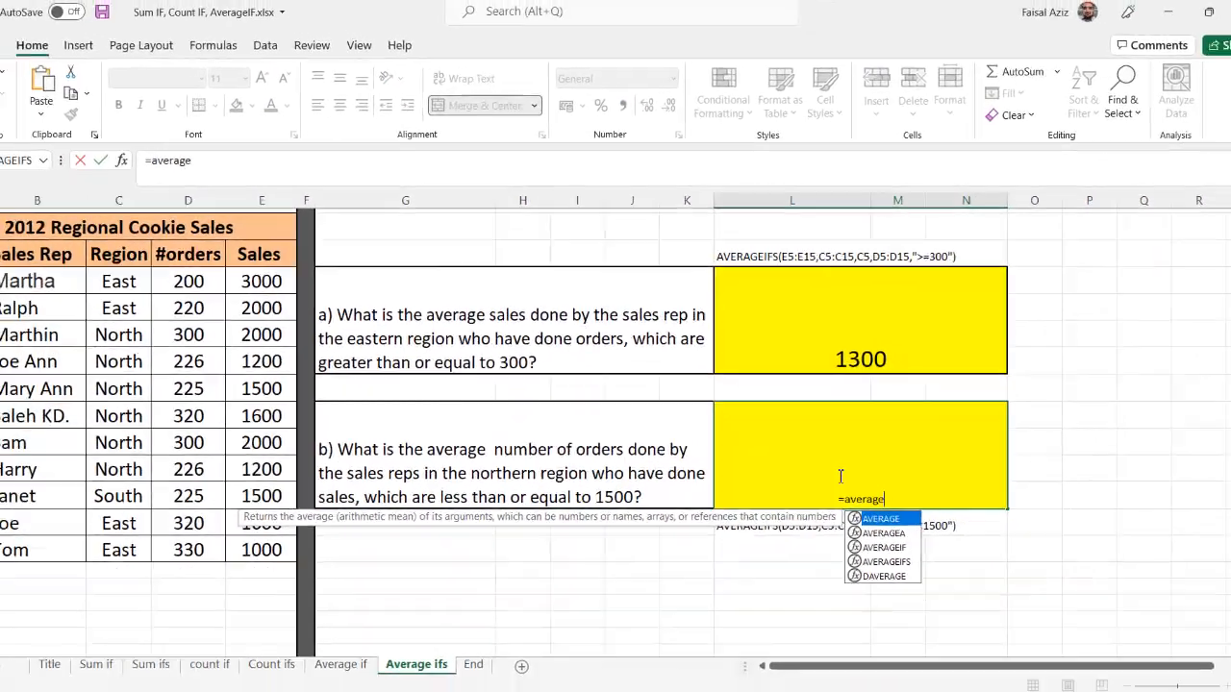
type("fs")
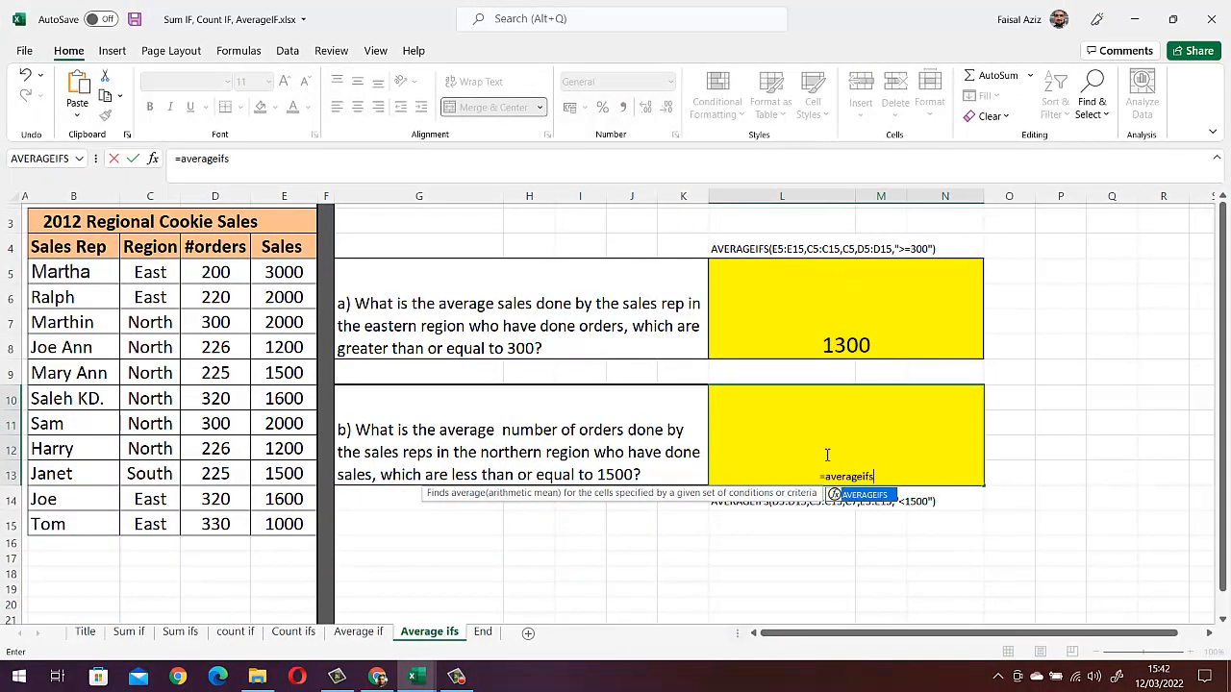
double_click(867, 496)
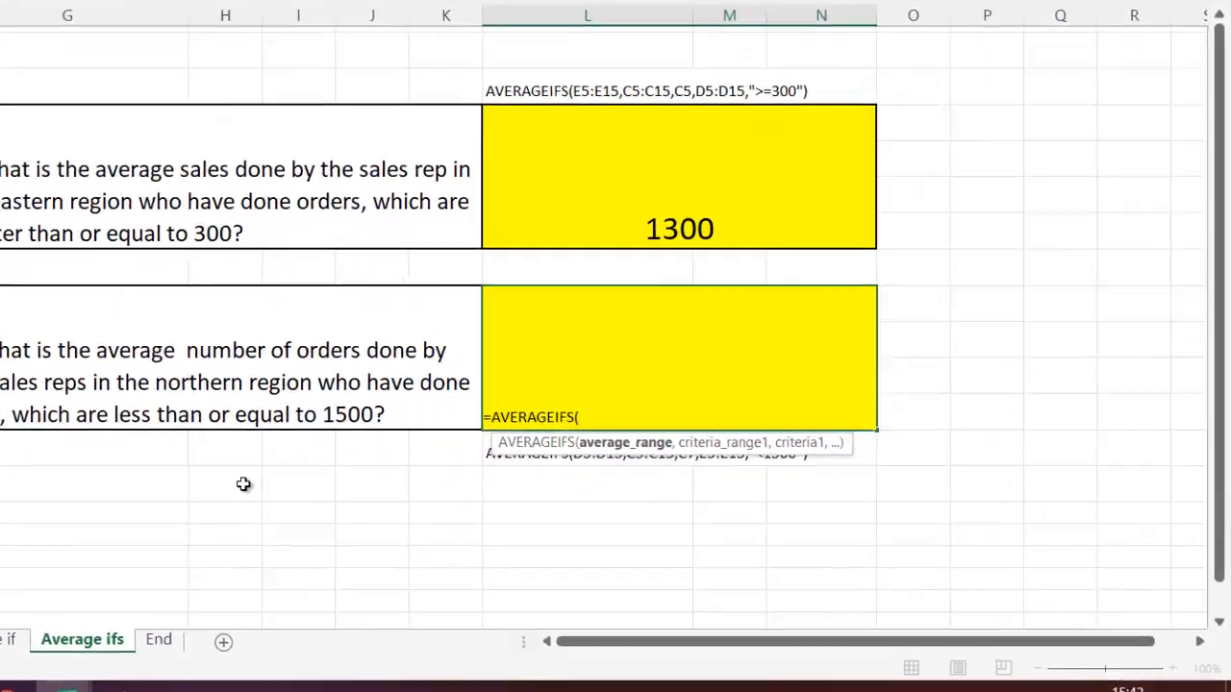
left_click(354, 490)
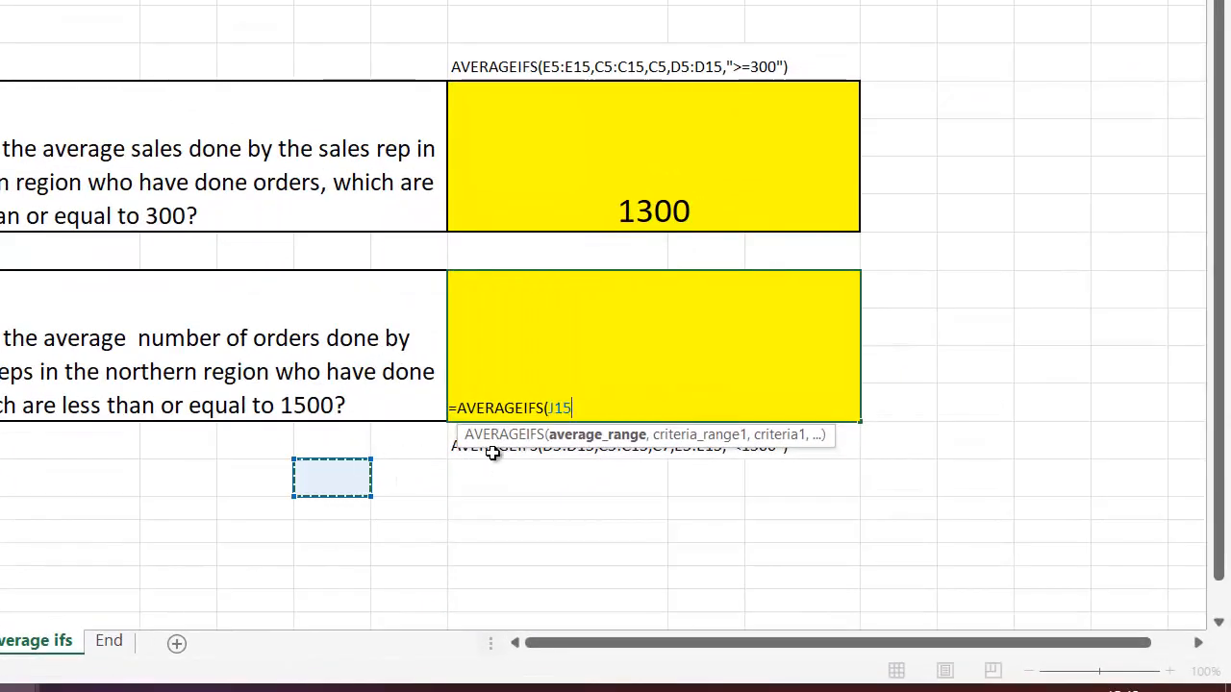
key("BackSpace")
key("BackSpace")
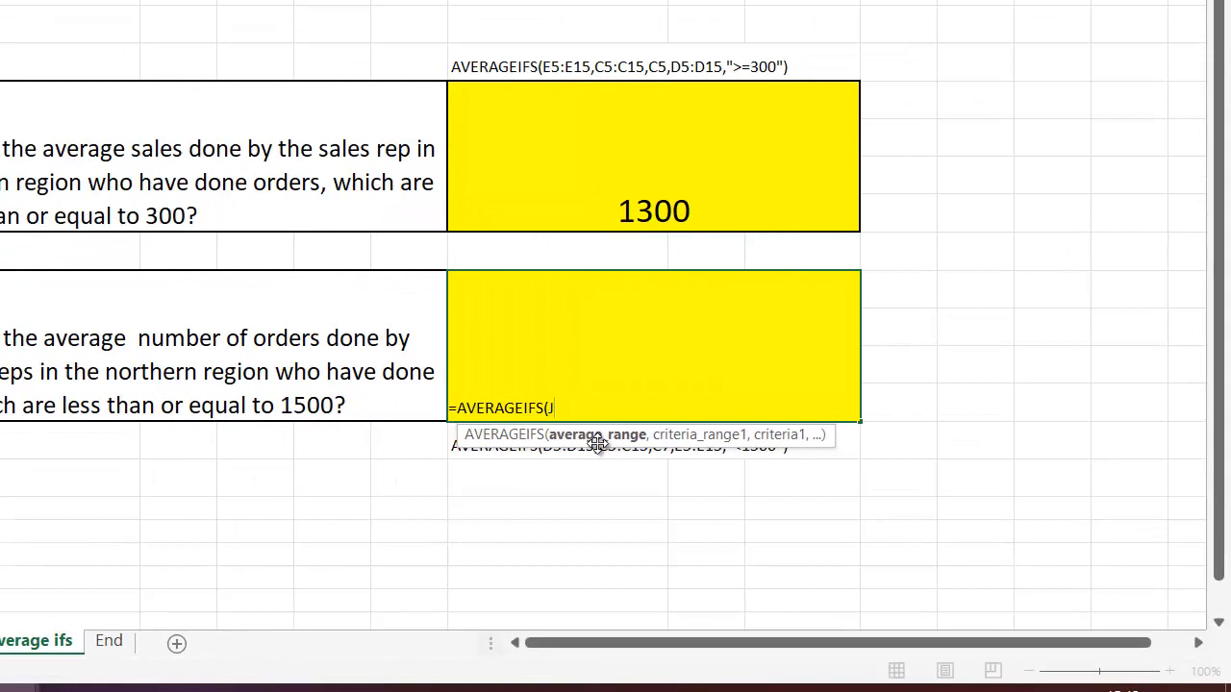
key("BackSpace")
Give L10's AVERAGEIFS formula D5:D15 as the average range and C5:C15 as the first criteria range, with C7 as its criterion
left_click_drag(16, 203, 22, 509)
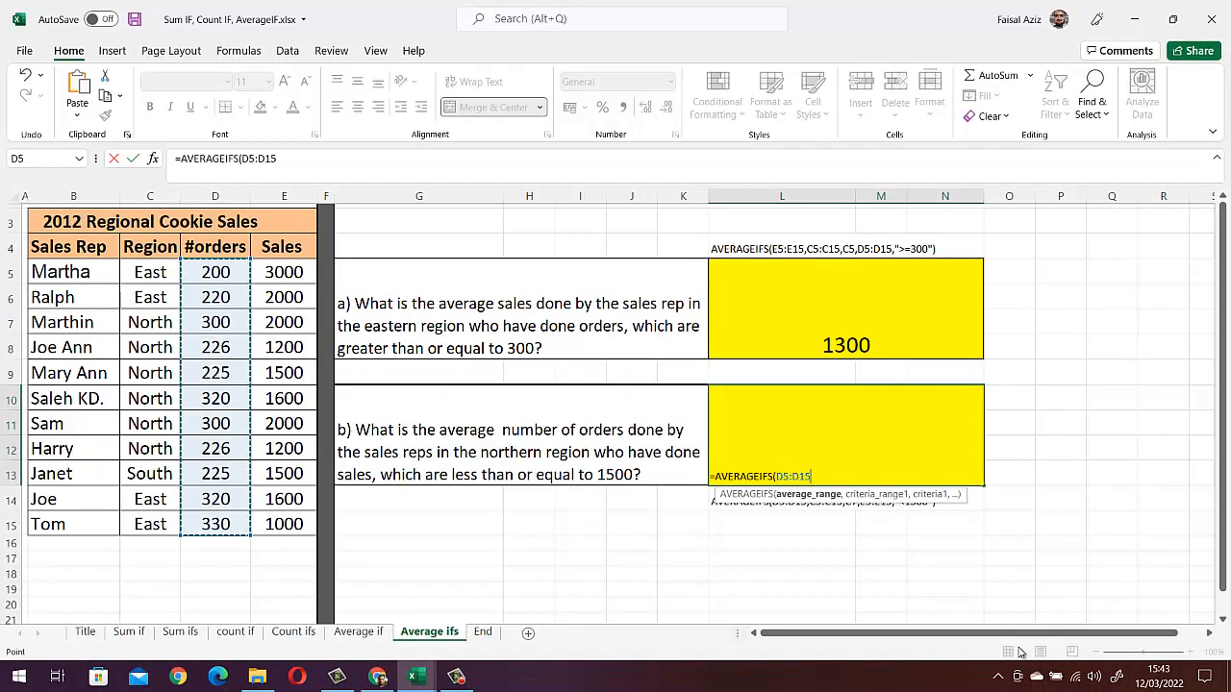
type(",")
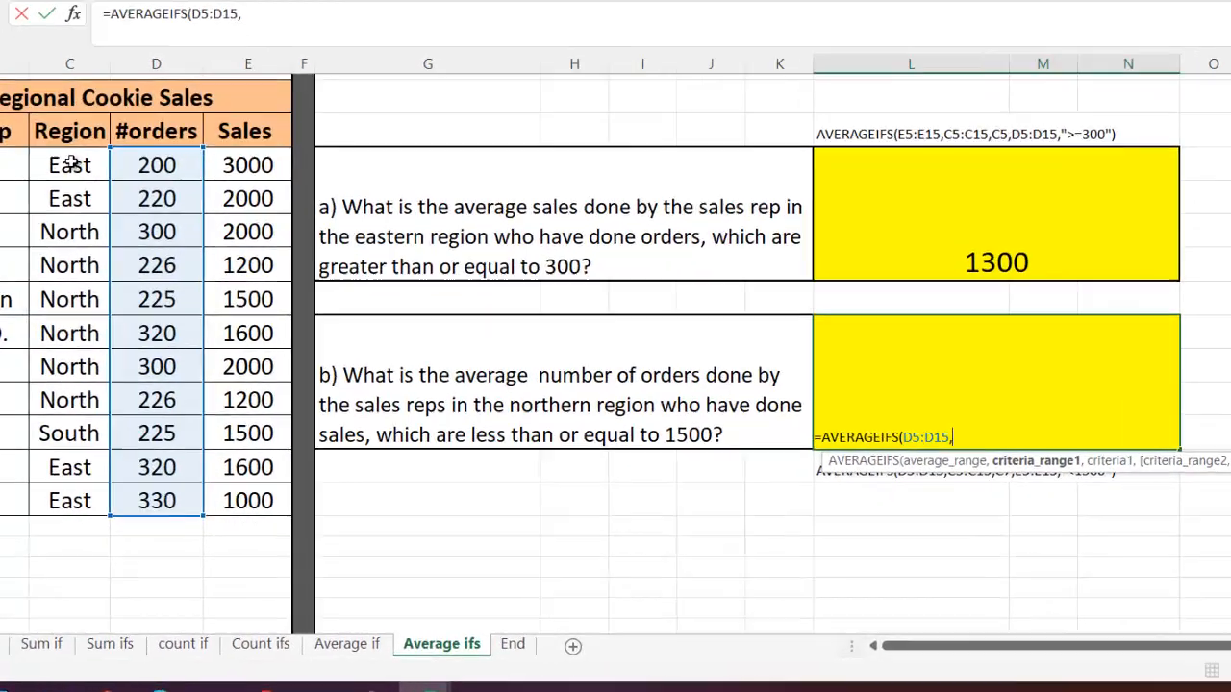
left_click(150, 272)
left_click_drag(60, 156, 54, 489)
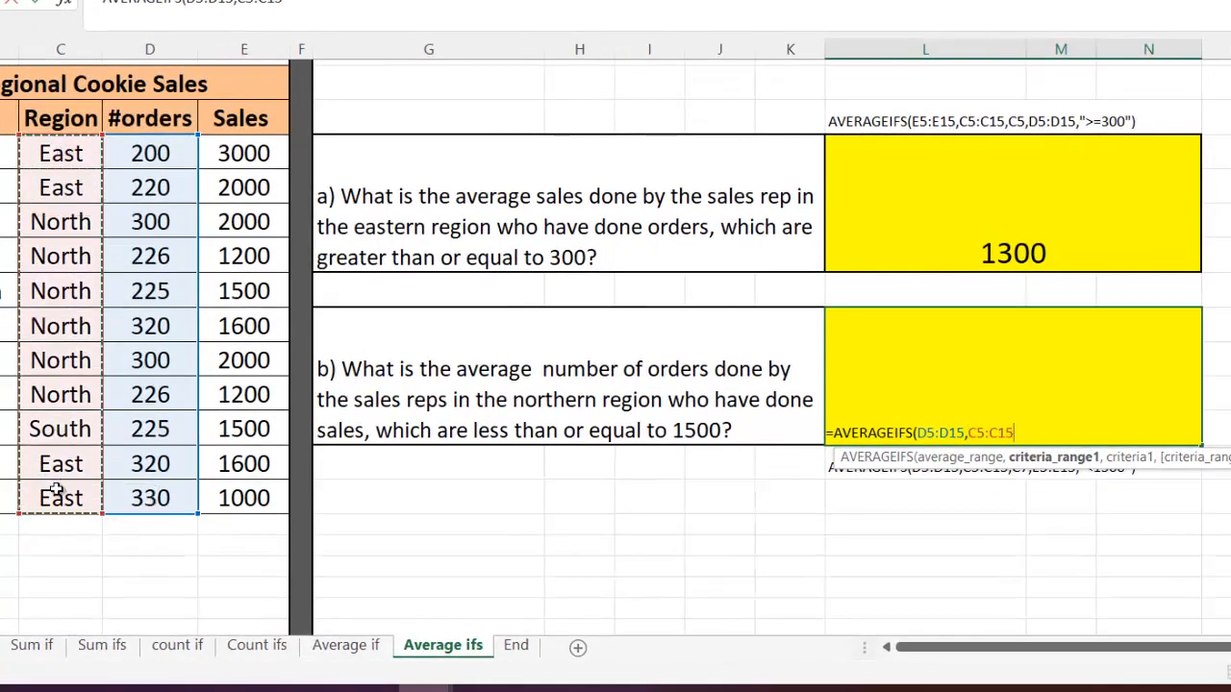
type(",")
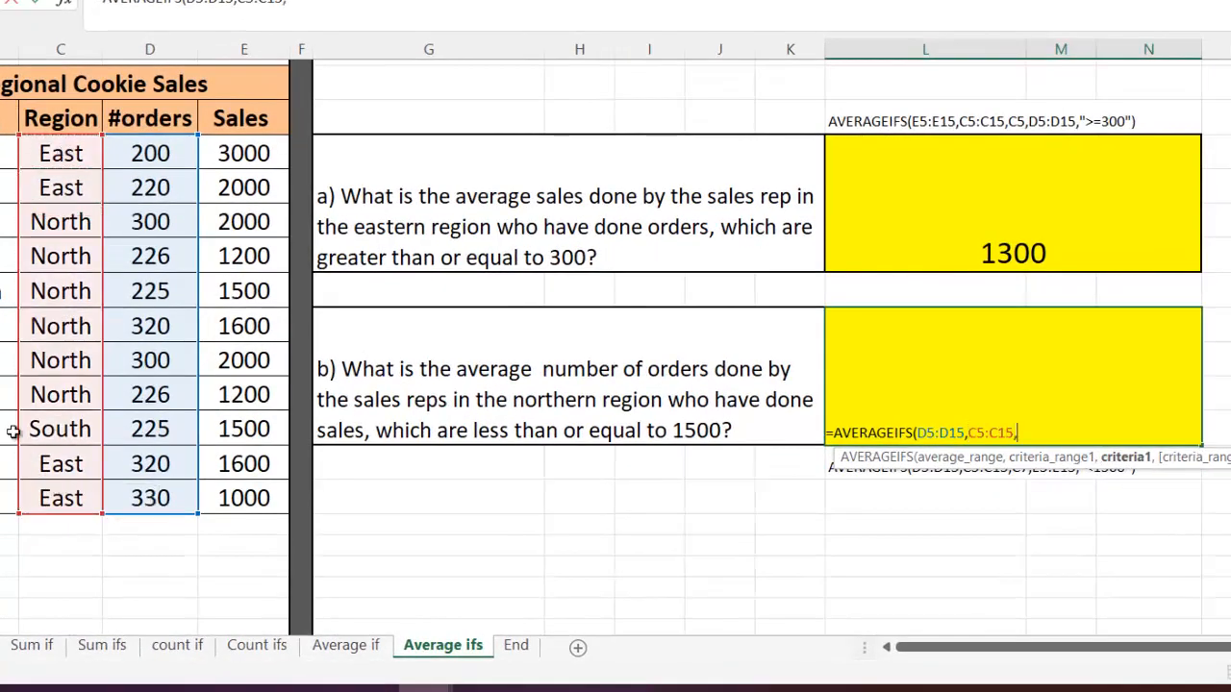
left_click(57, 225)
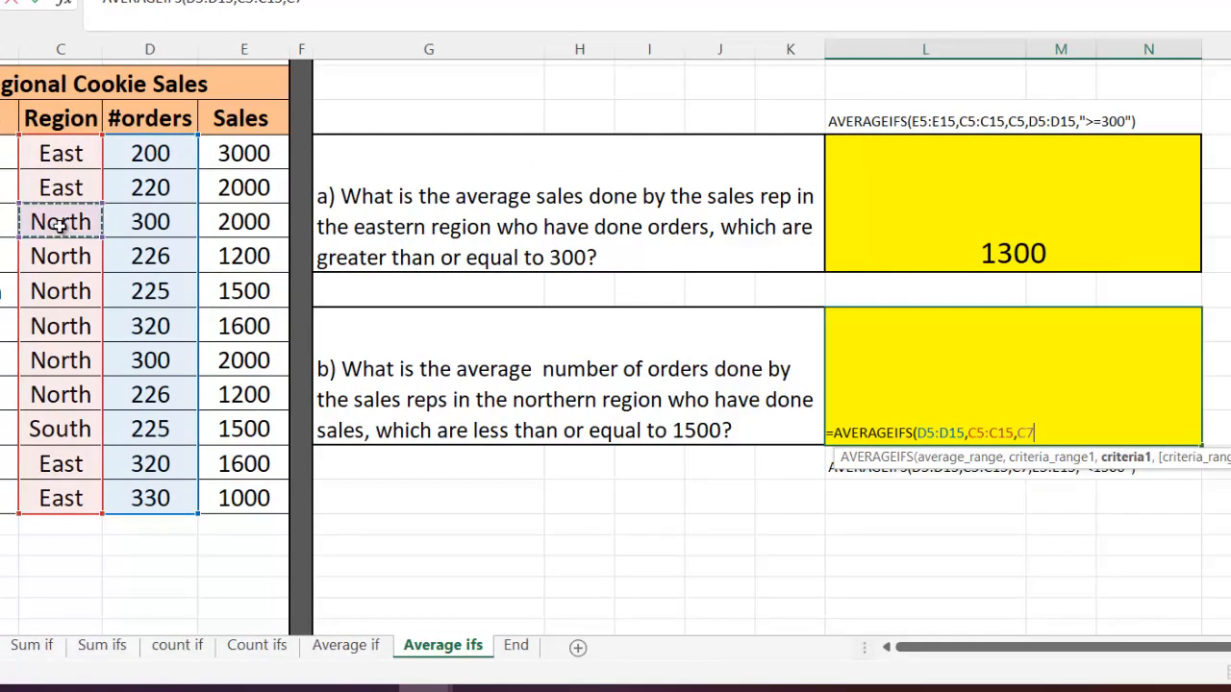
type(",")
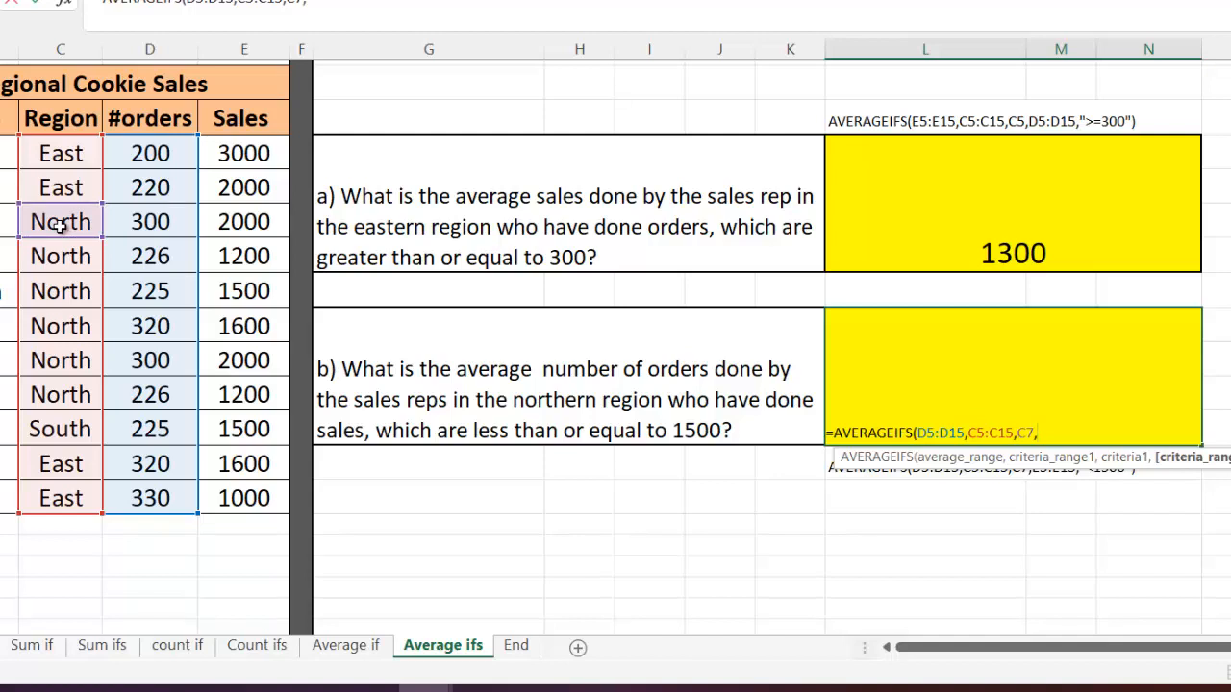
Complete the AVERAGEIFS formula in L10 with E5:E15 as the second criteria range and "<=1500" as its criterion
left_click(262, 153)
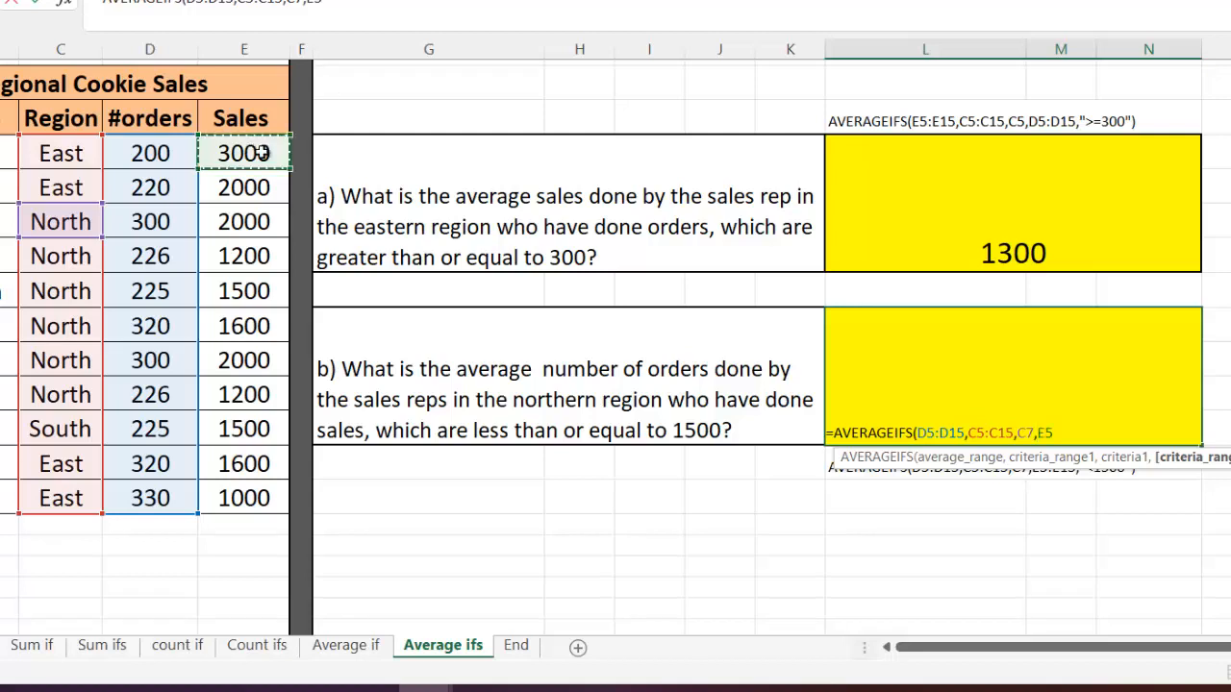
left_click_drag(261, 153, 257, 500)
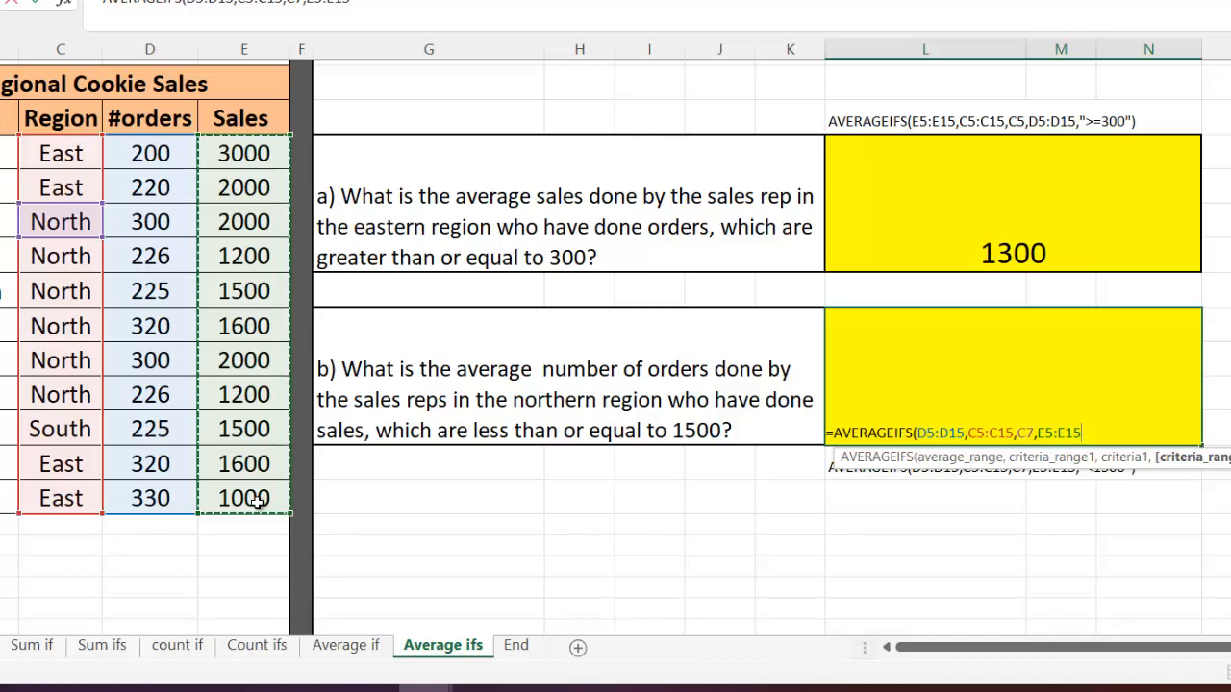
type(",\"")
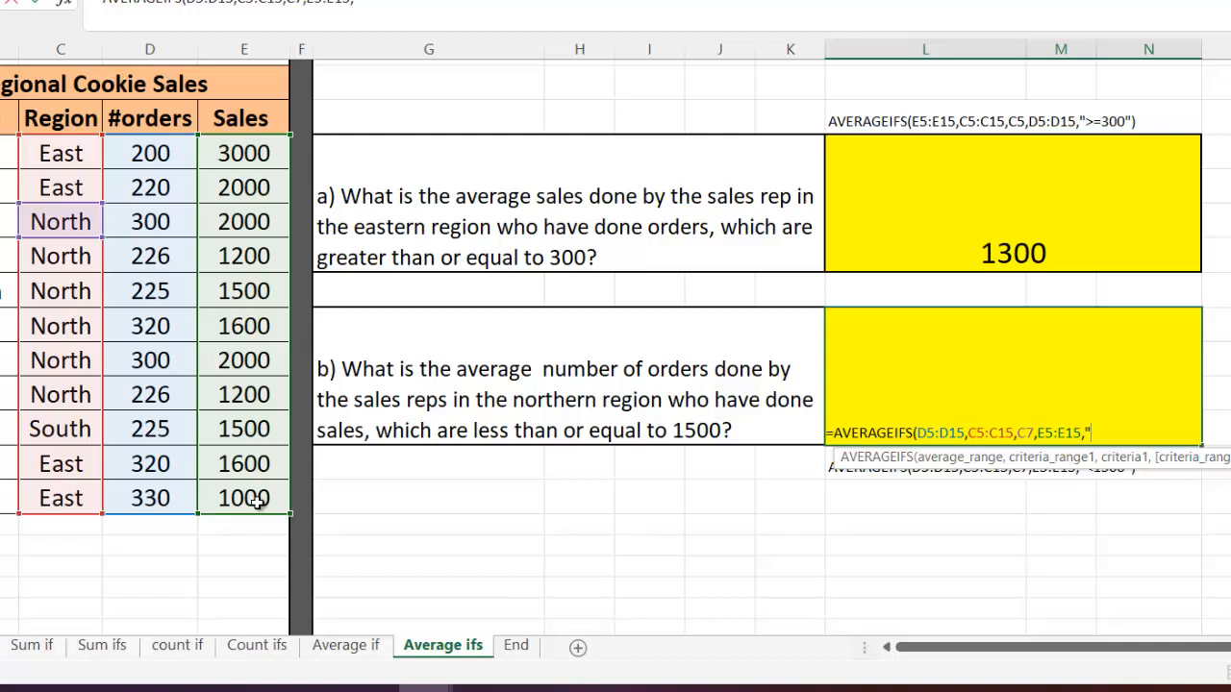
type("<=1500\")")
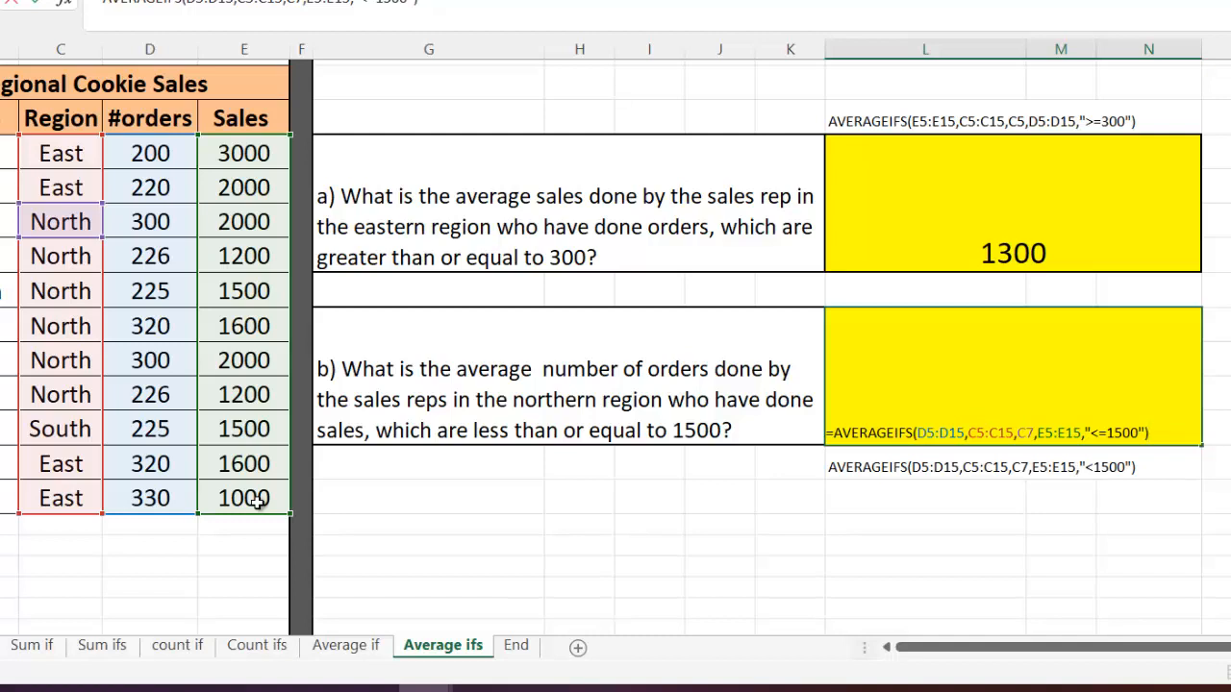
key("Return")
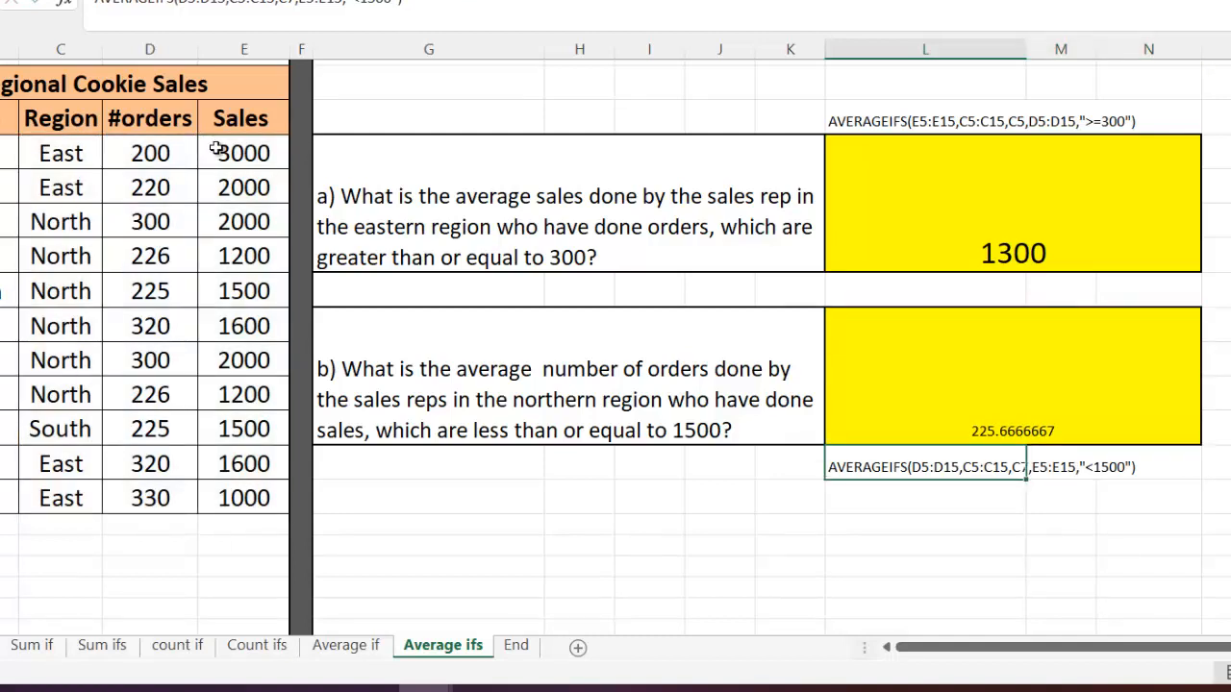
Enlarge the AVERAGEIFS result in L10 to font size 20
left_click(1021, 427)
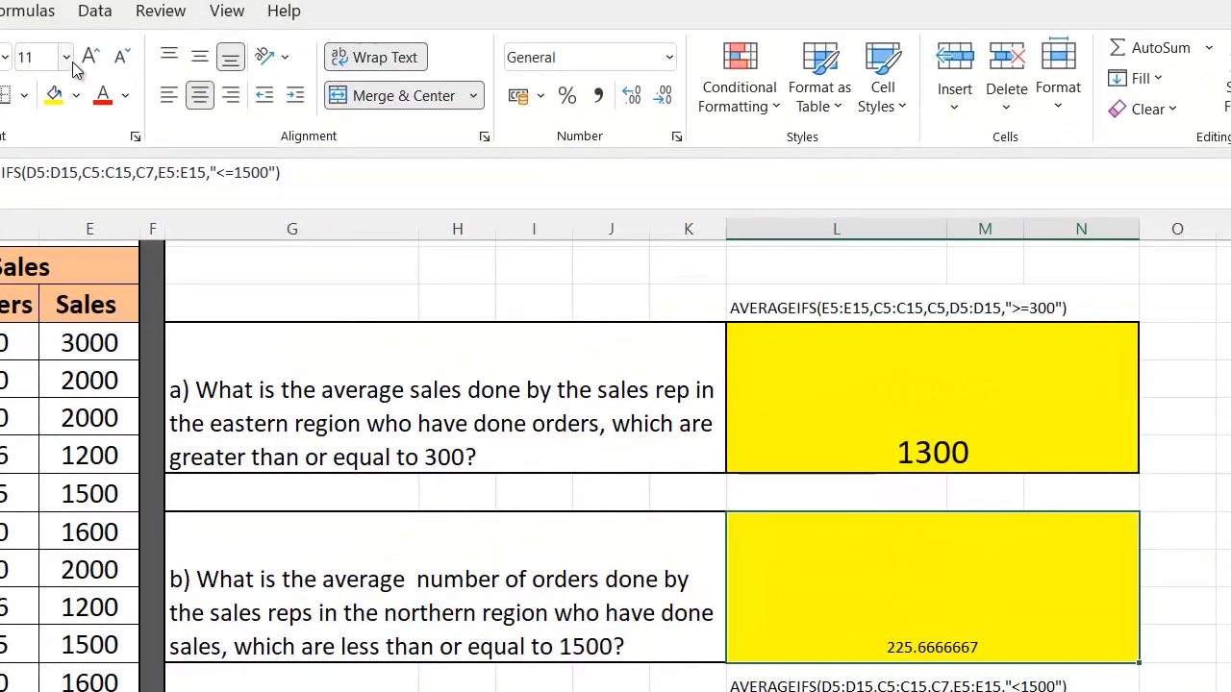
left_click(65, 56)
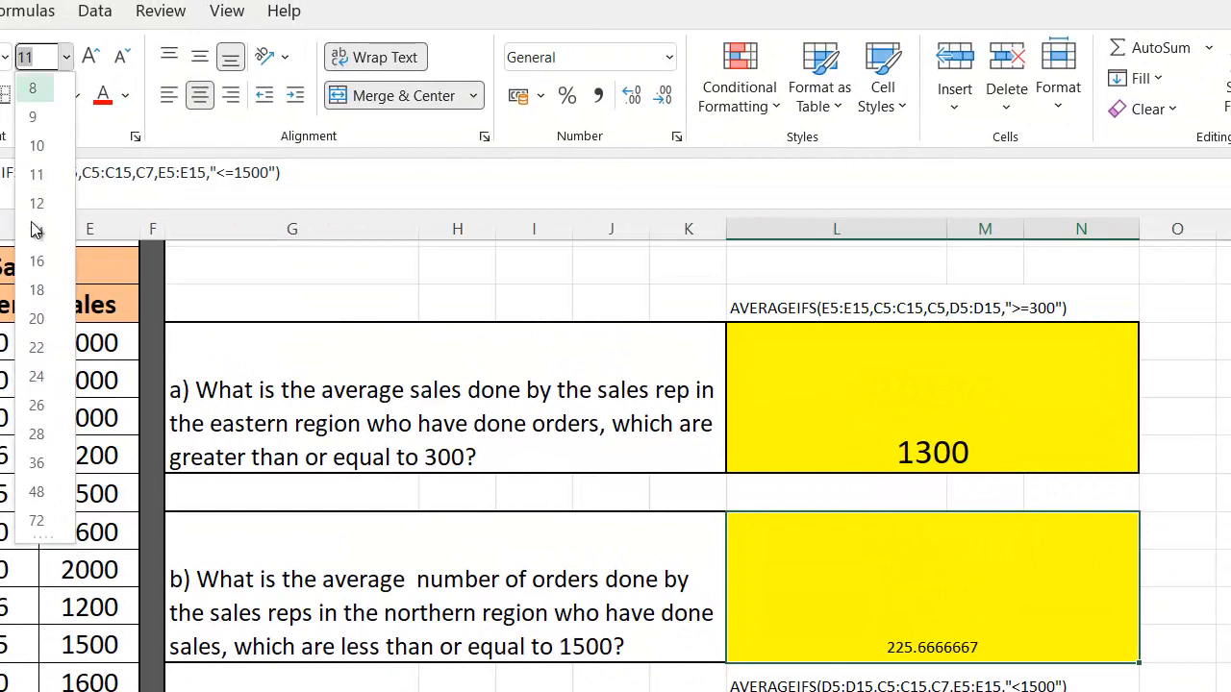
left_click(36, 319)
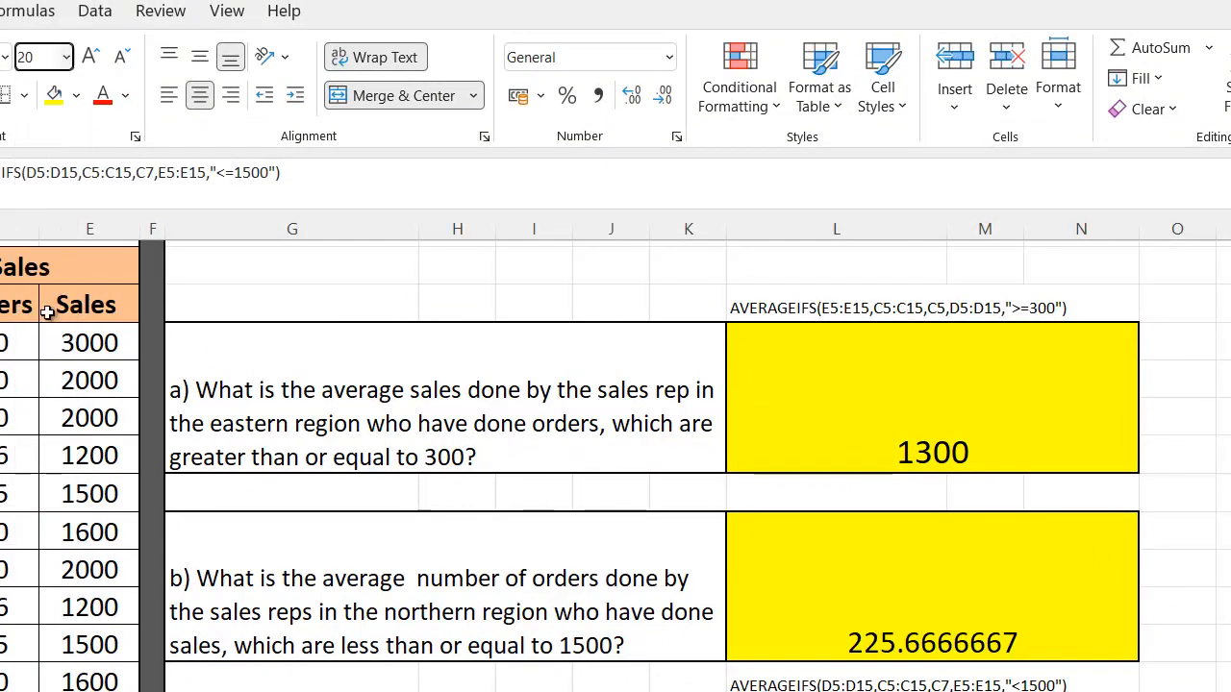
Reduce the decimals of the average in L10 until it displays as a whole number
left_click(662, 104)
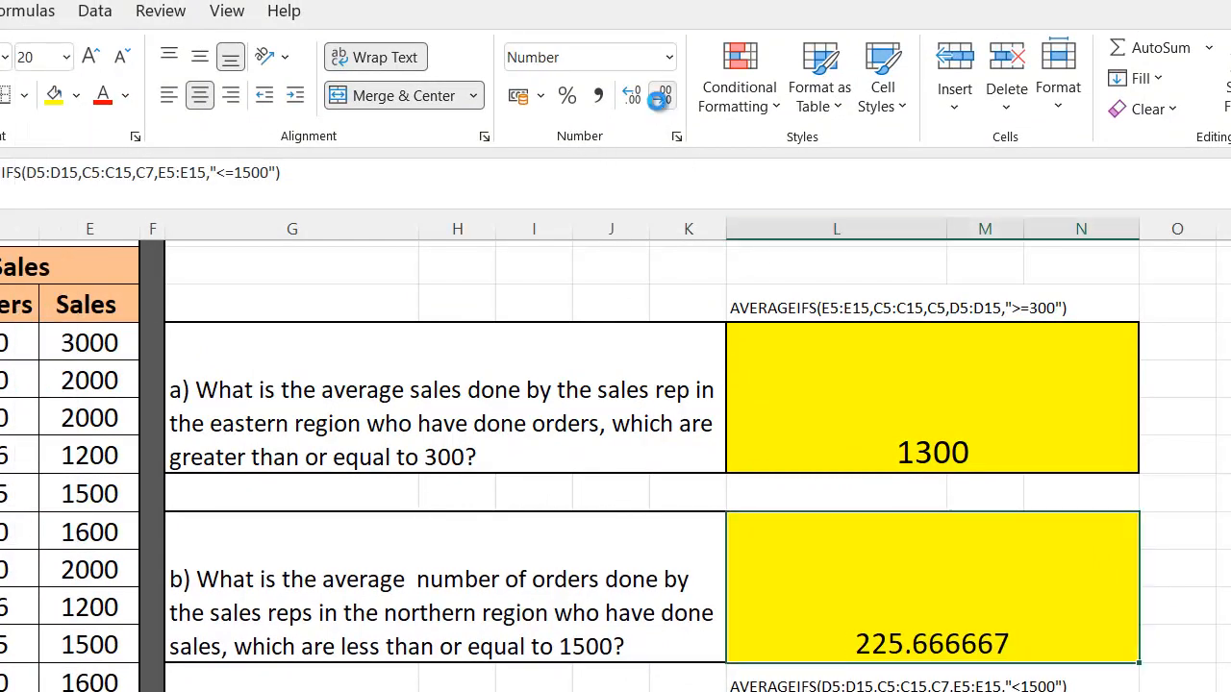
left_click(662, 104)
left_click(662, 104)
left_click(662, 103)
left_click(662, 104)
left_click(662, 104)
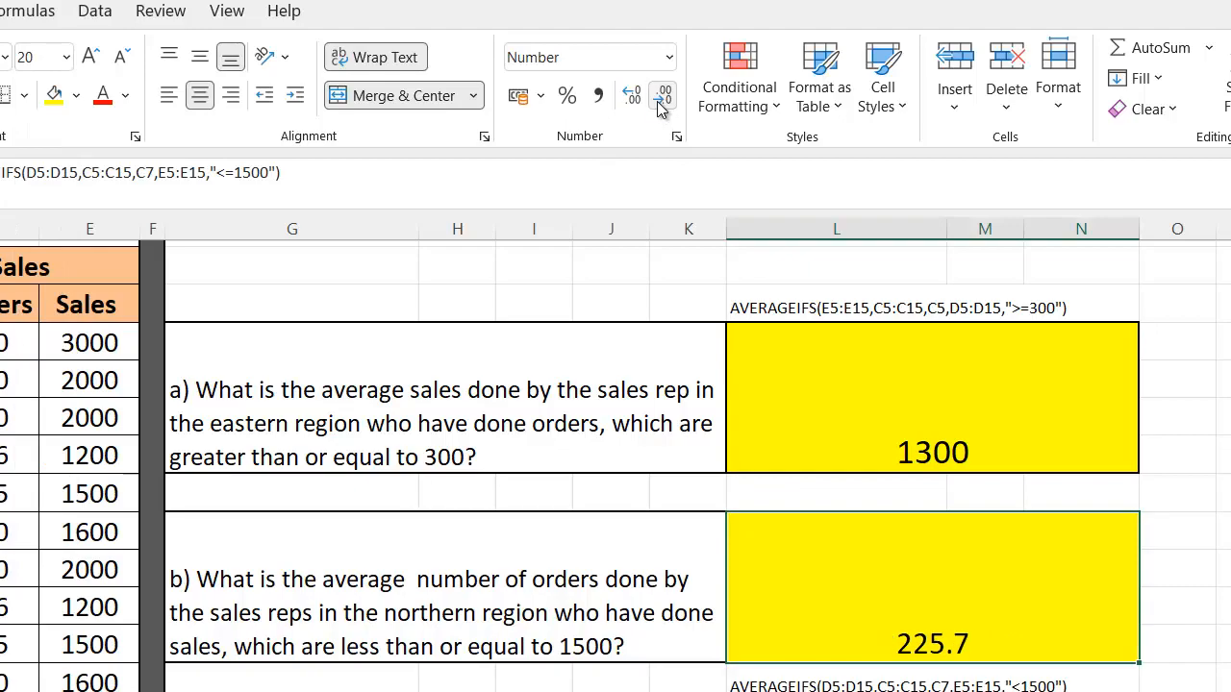
left_click(661, 103)
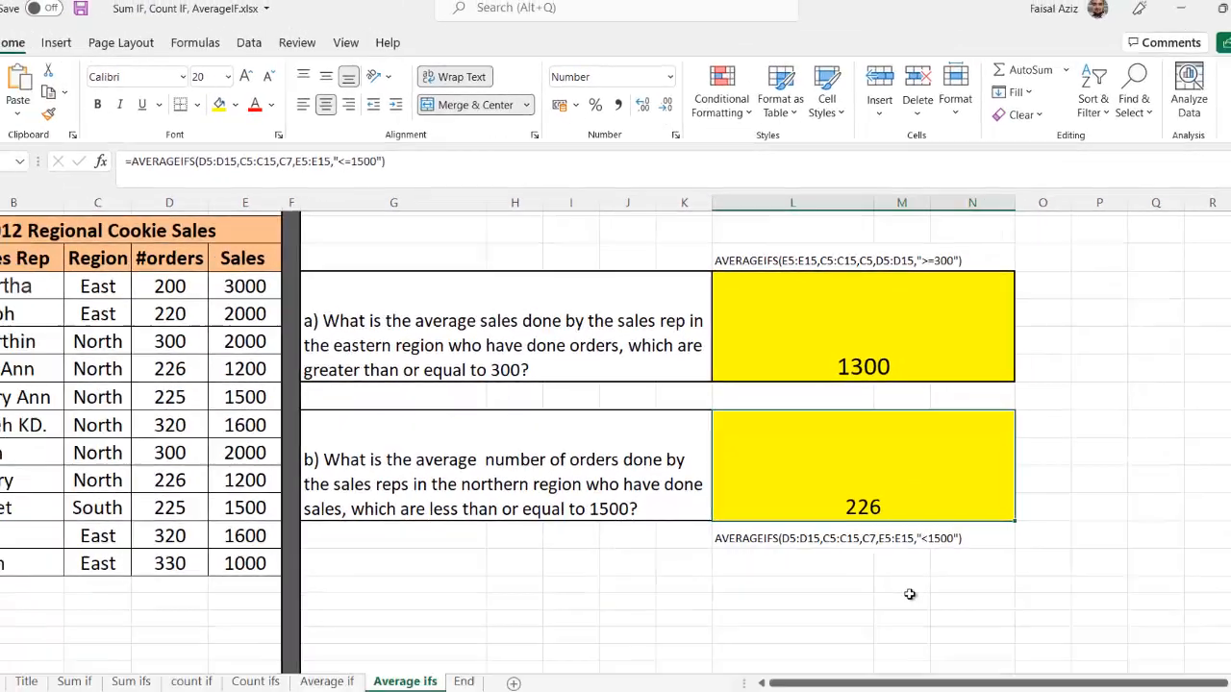
left_click(888, 556)
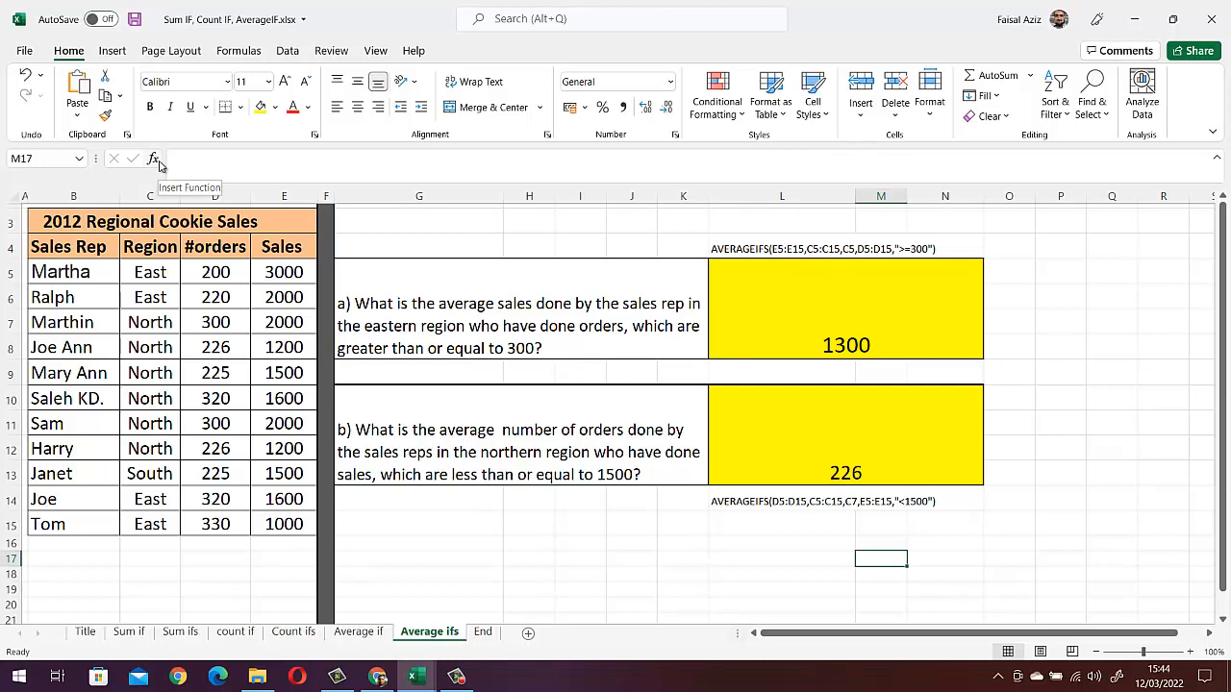
Review the function arguments of the AVERAGEIFS formula in L5, keep them as they are, and go to the End sheet
left_click(878, 344)
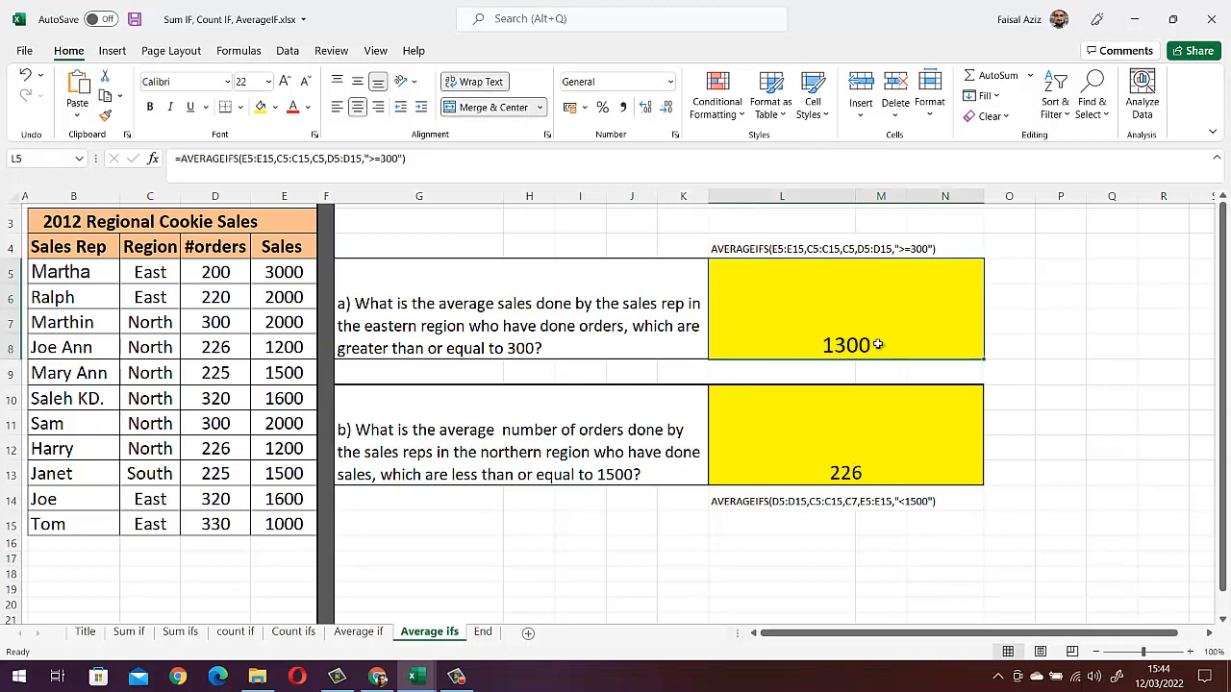
left_click(153, 162)
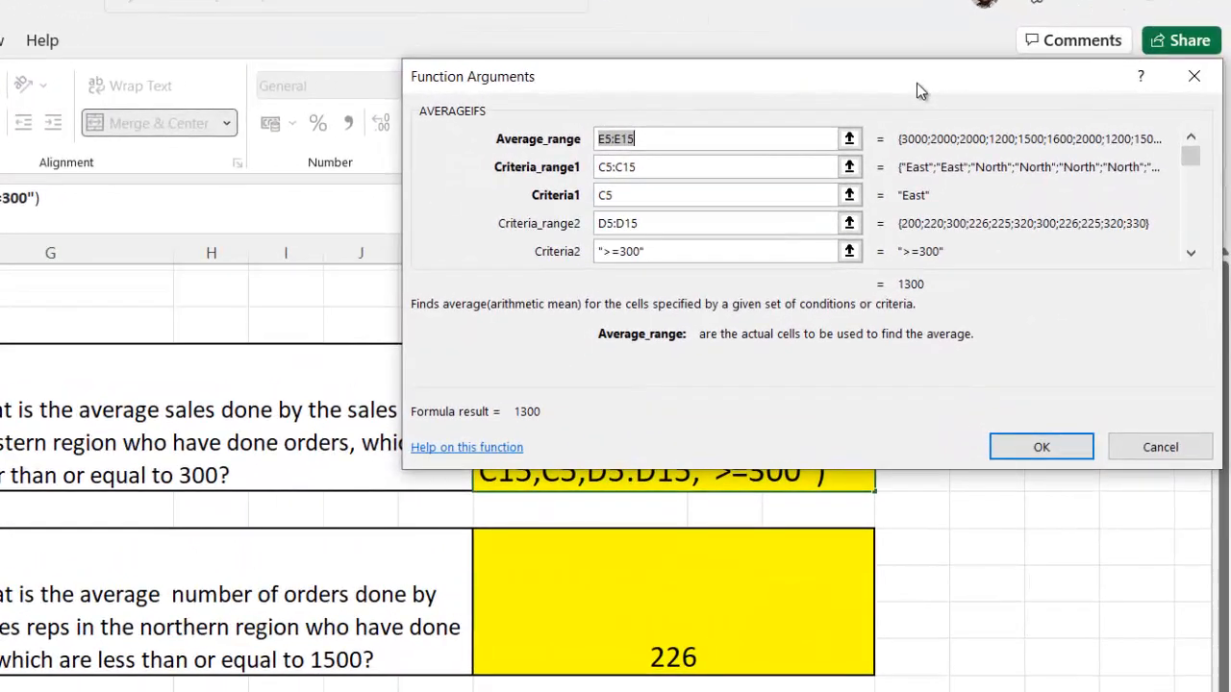
left_click_drag(917, 84, 690, 238)
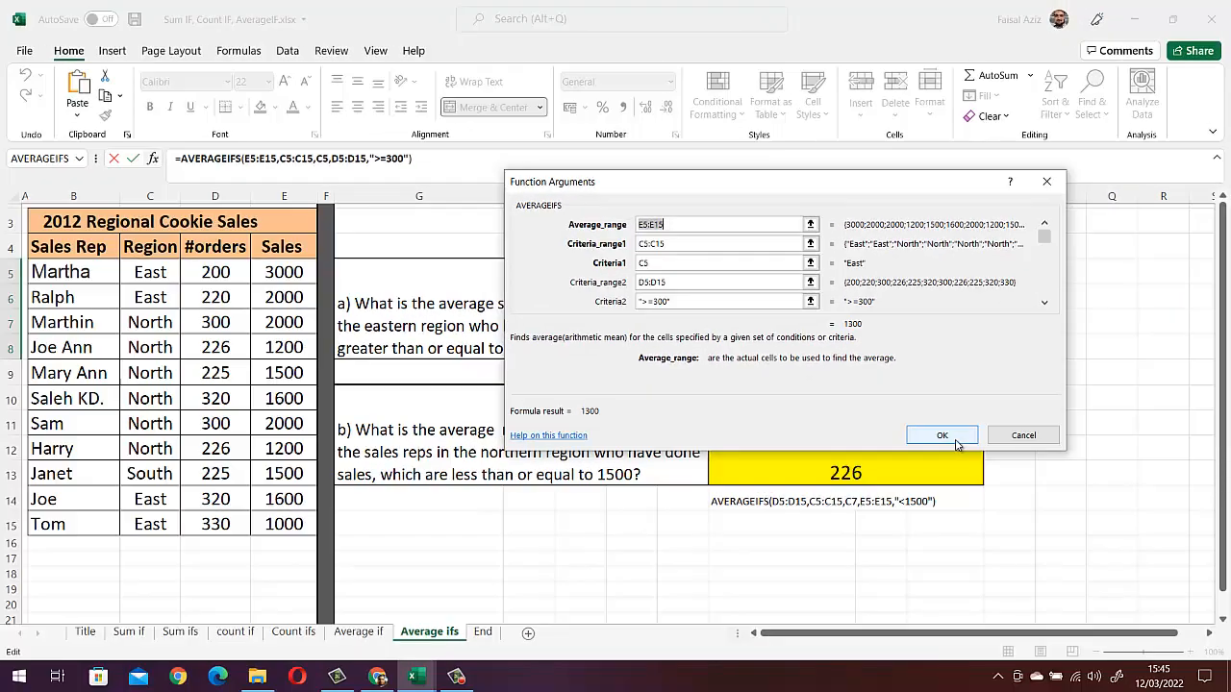
left_click(956, 440)
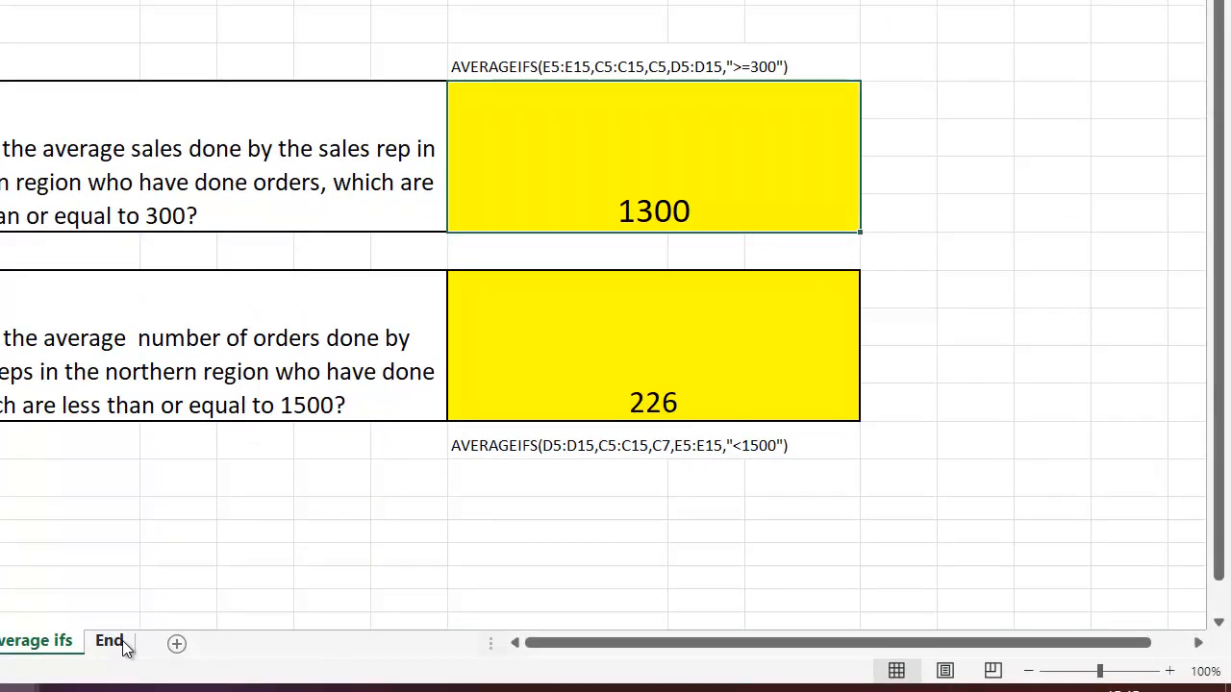
left_click(122, 640)
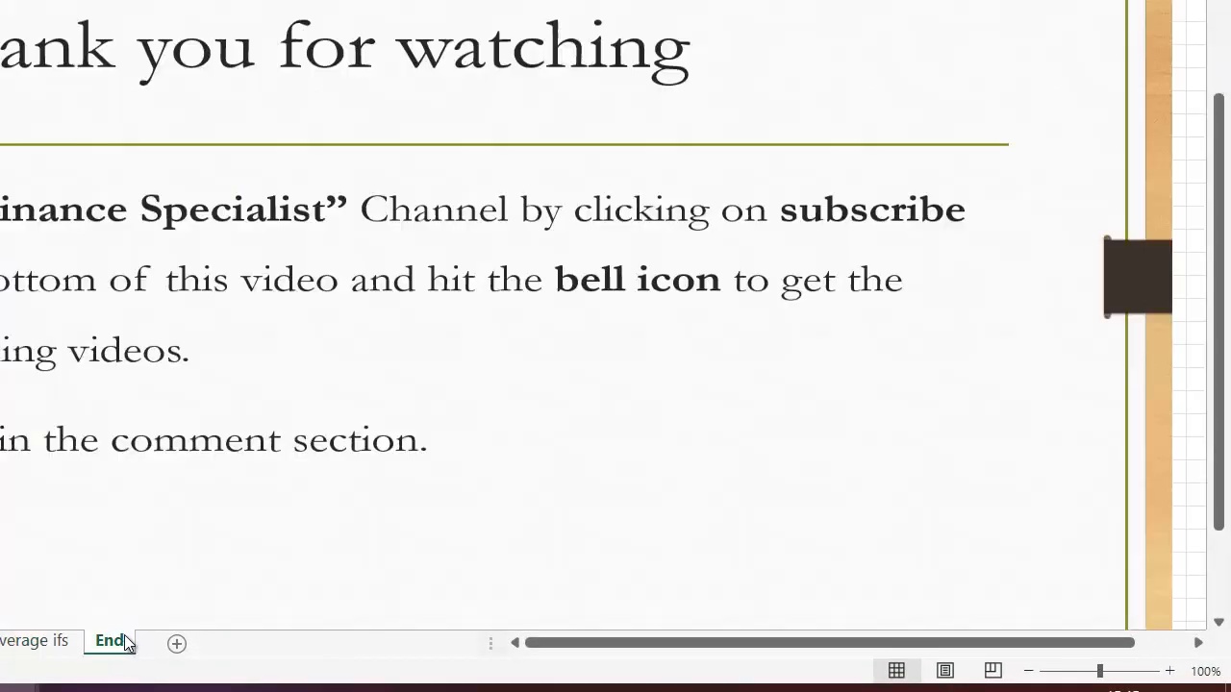